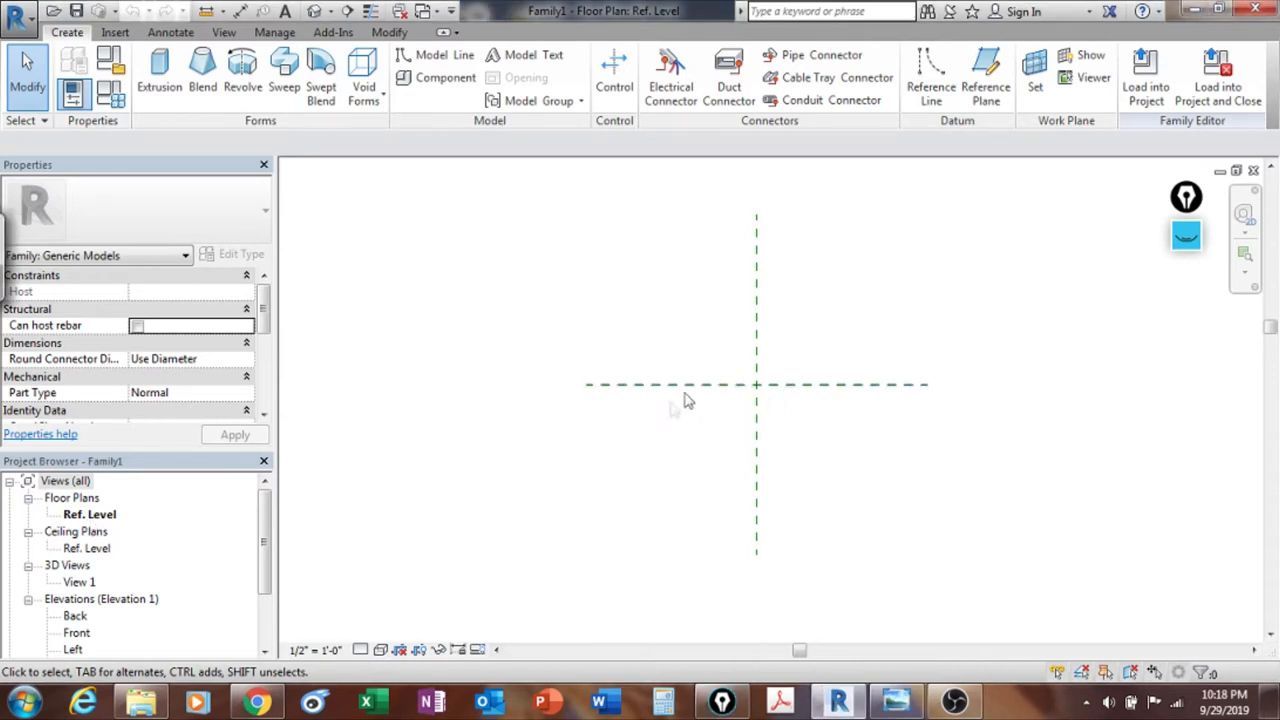
Step: Set the family's length units to millimetres
scroll(826, 402, up, 2)
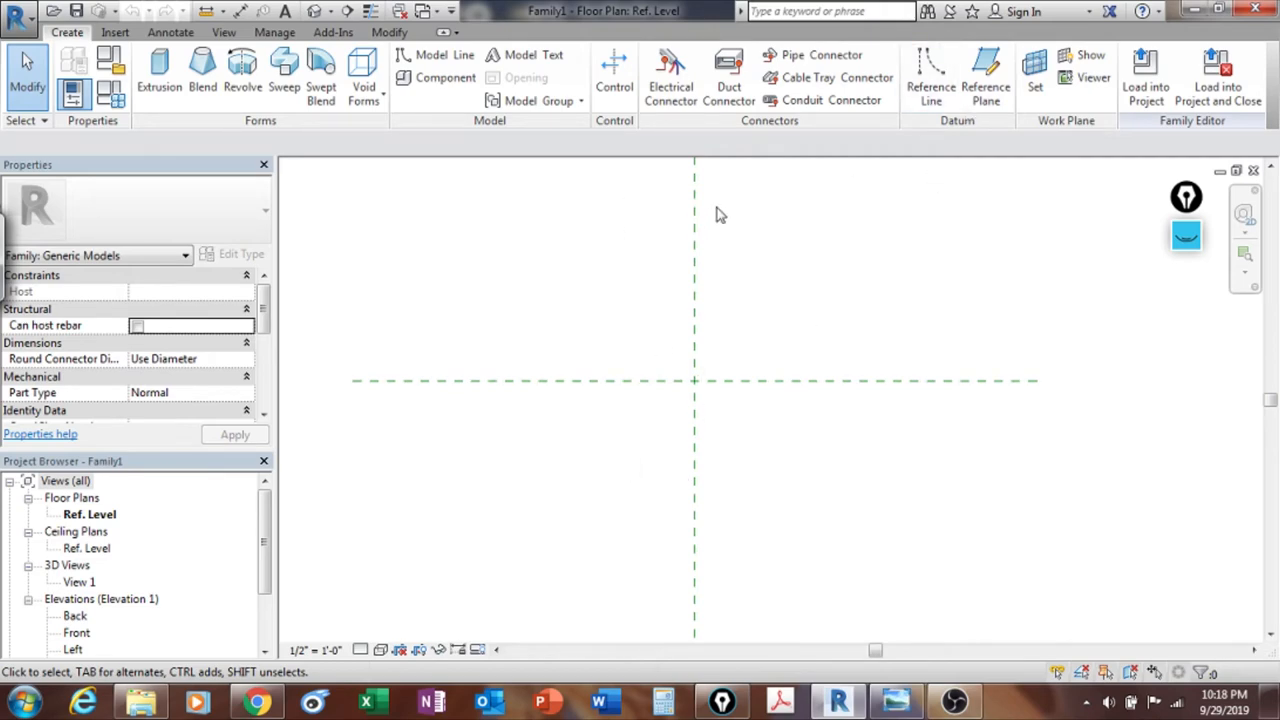
key(u)
key(n)
click(680, 209)
click(686, 246)
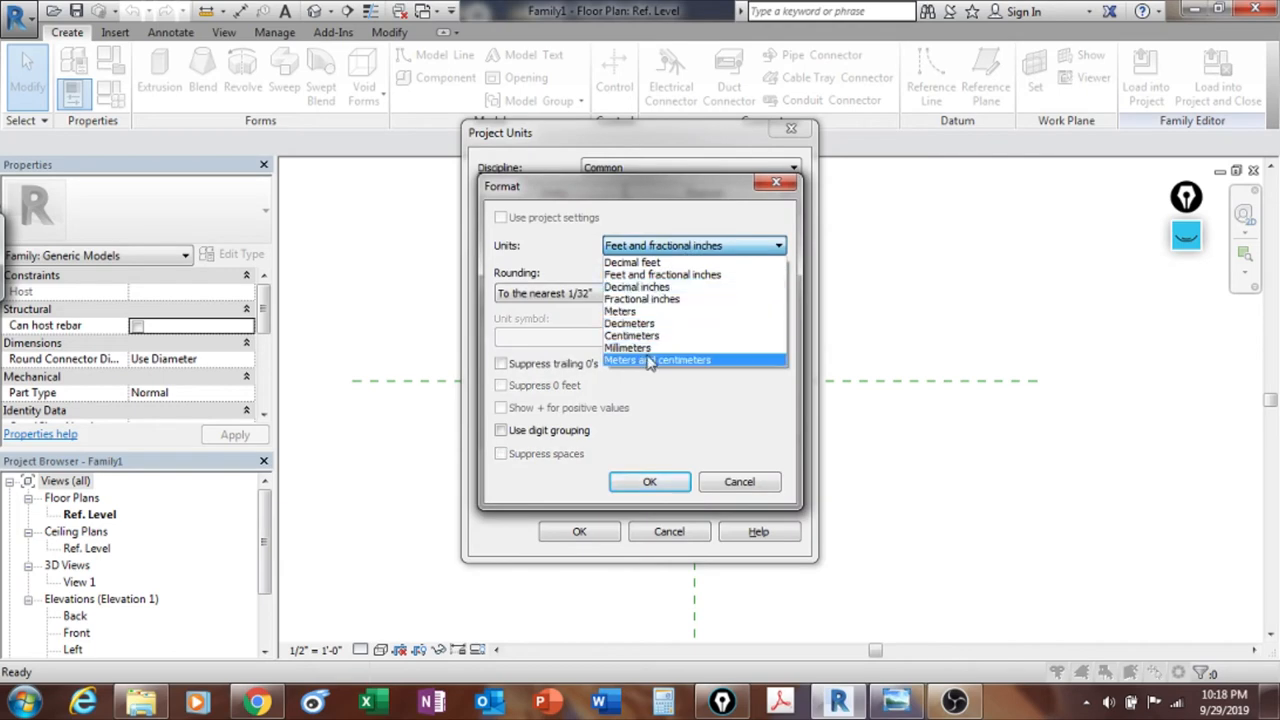
click(632, 348)
click(649, 481)
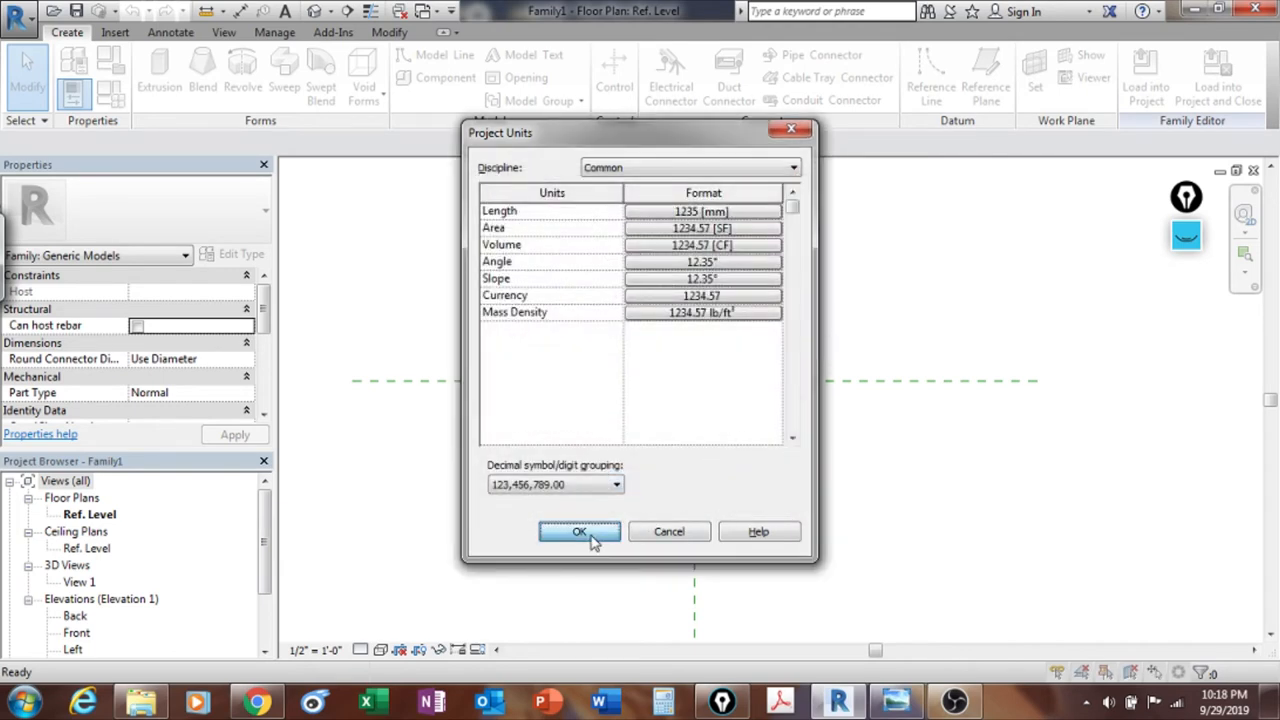
click(580, 532)
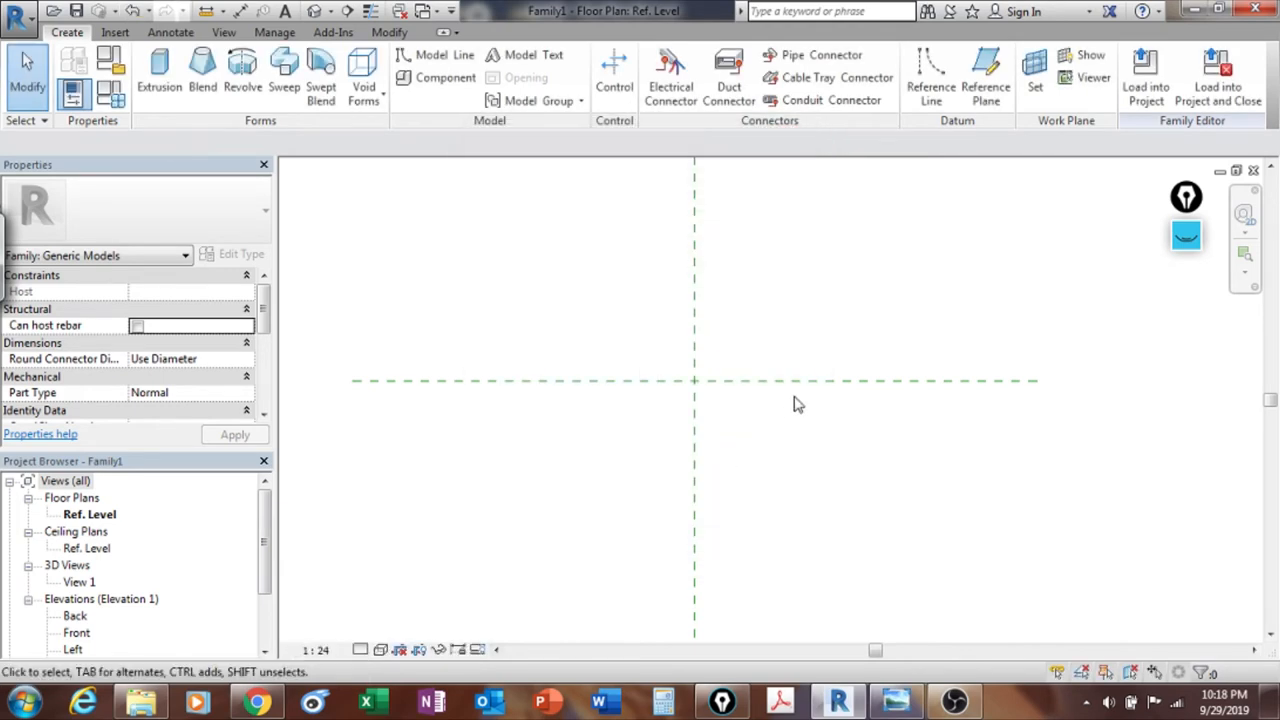
Step: Place two reference planes by picking the horizontal Center (Front/Back) plane with a 300 mm offset, one on each side
click(990, 75)
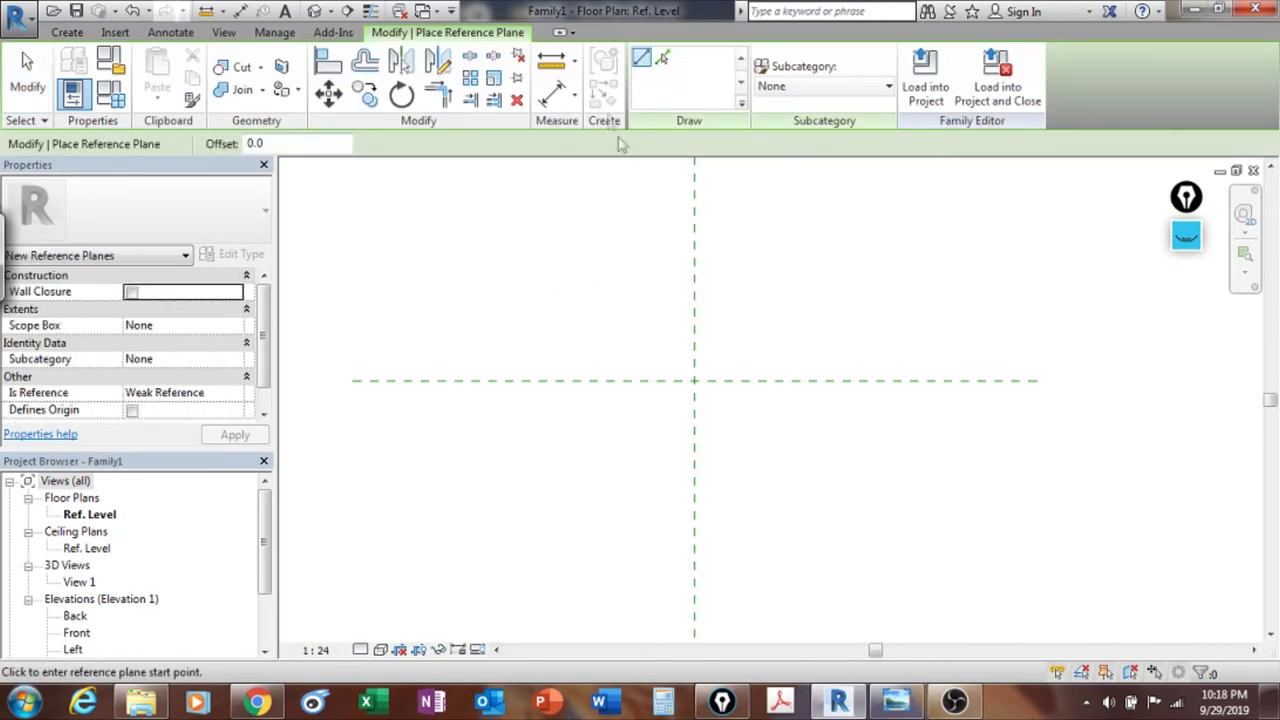
click(327, 144)
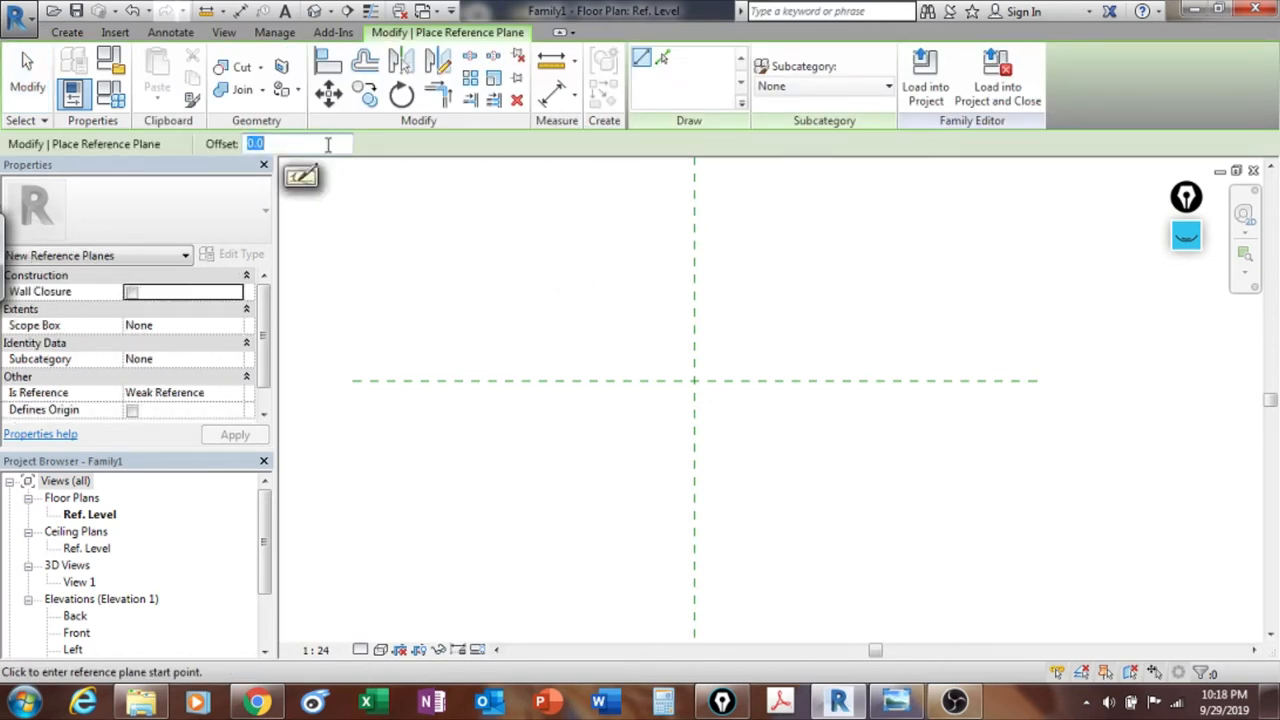
text(3)
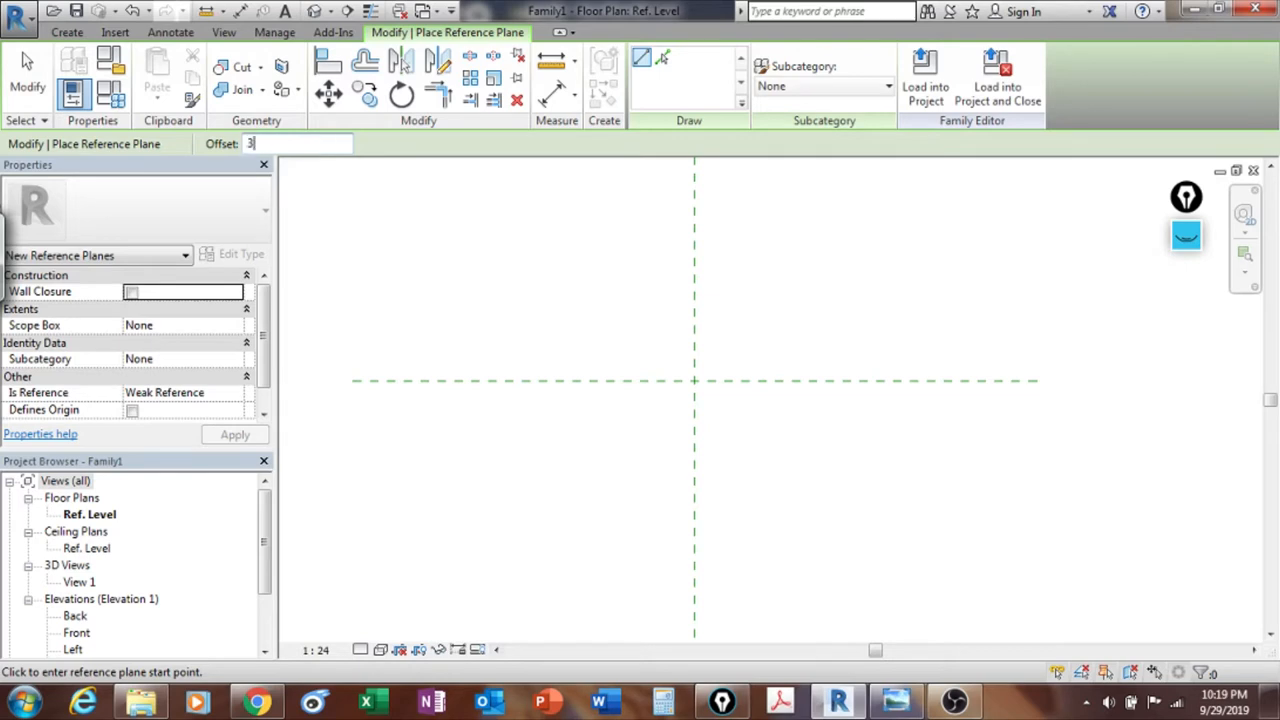
click(662, 58)
click(648, 388)
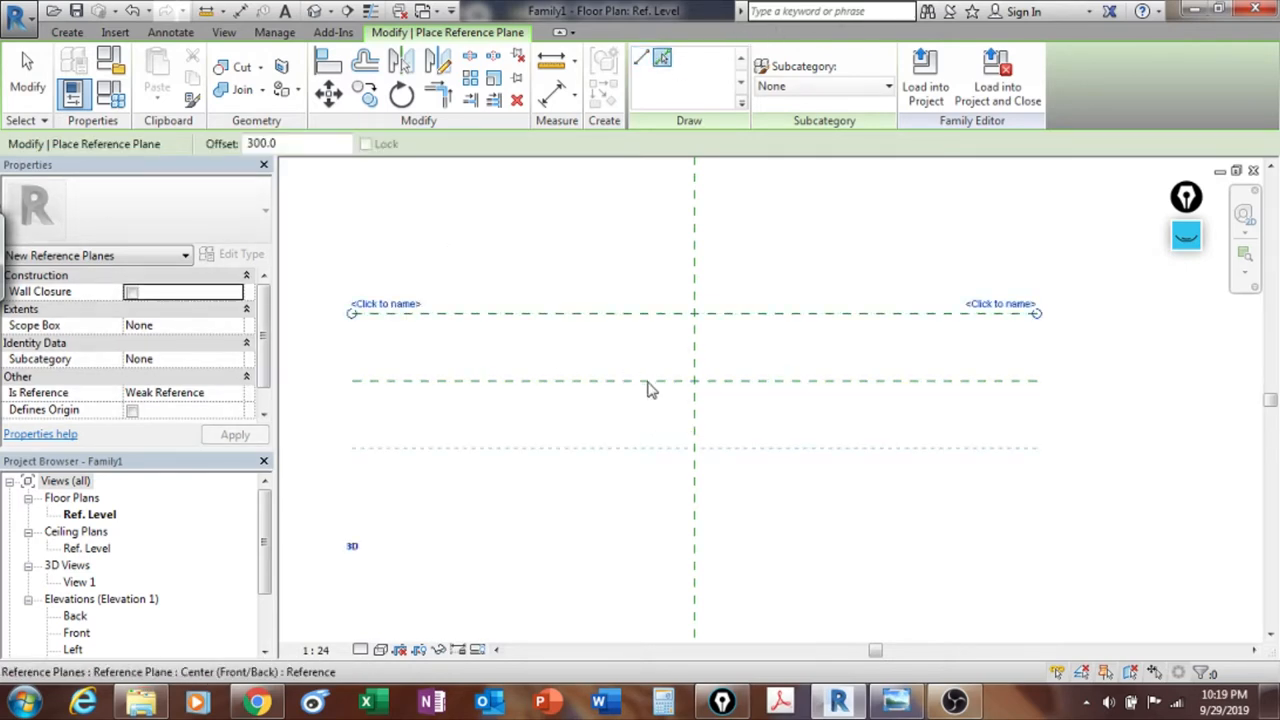
click(660, 390)
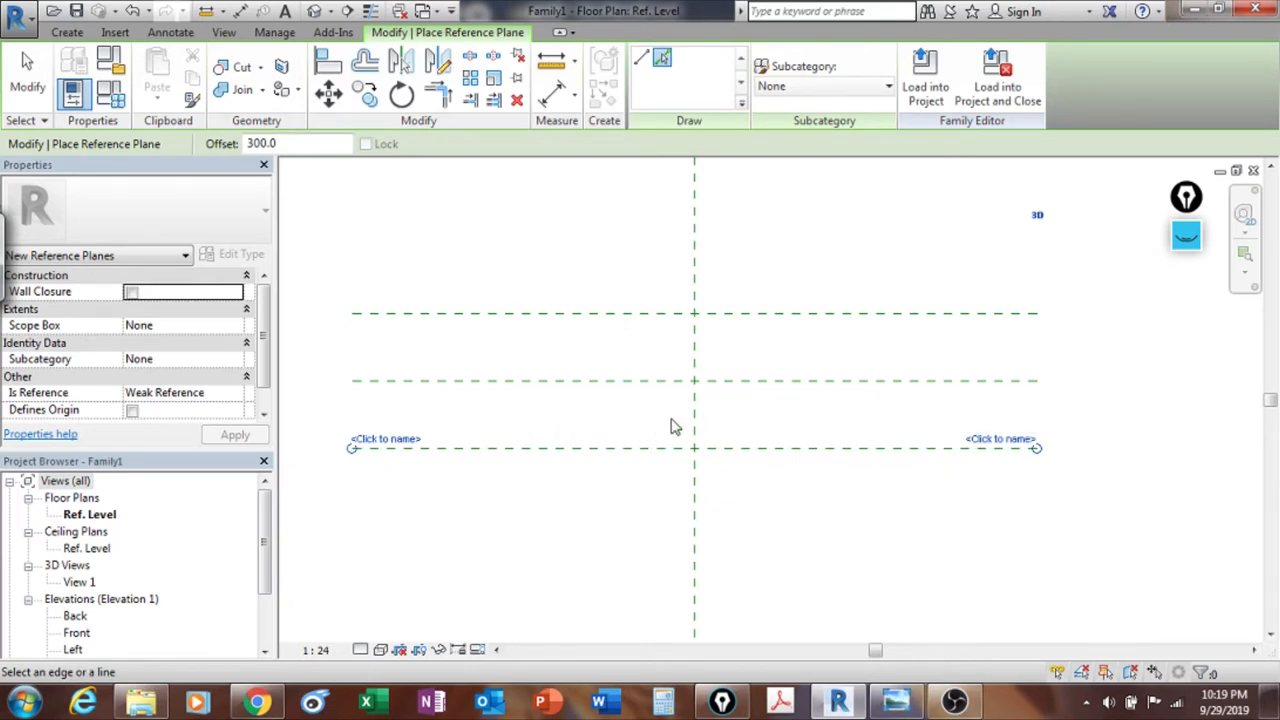
Step: Place two reference planes offset 450 mm to either side of the vertical Center (Left/Right) plane
double_click(311, 149)
text(450)
click(700, 437)
click(690, 432)
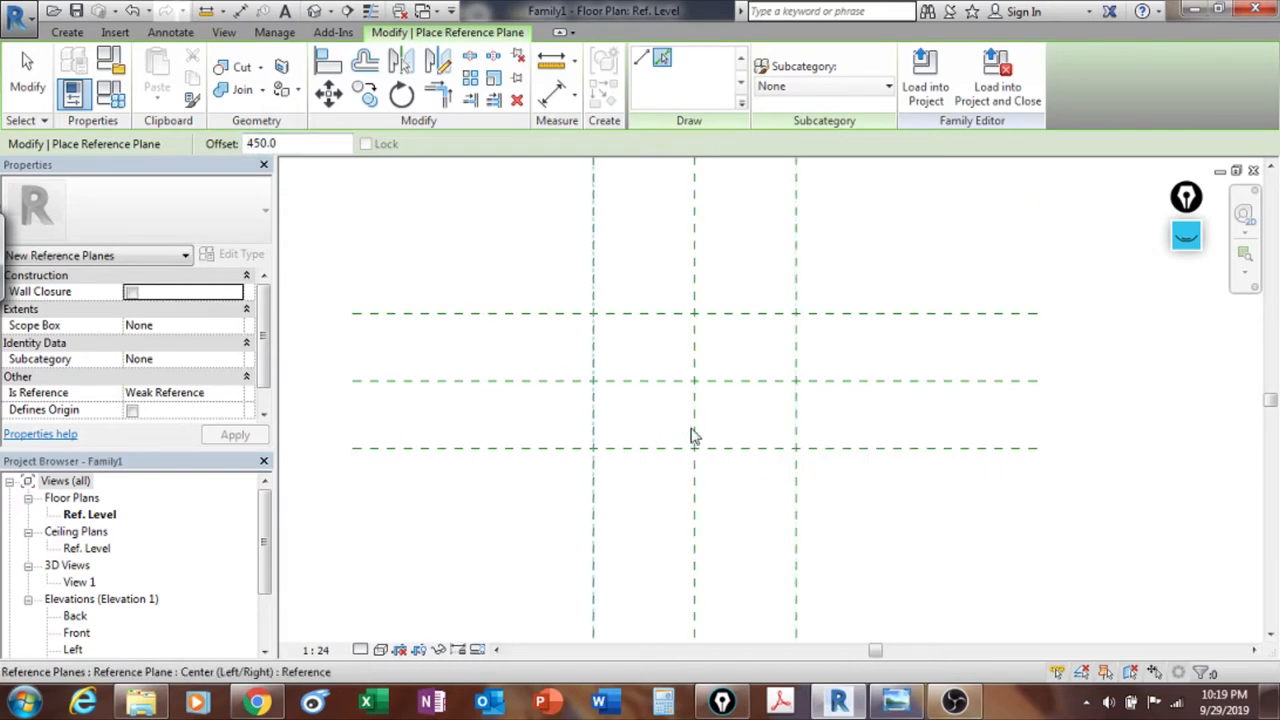
key(Escape)
key(Escape)
Step: Open the Front elevation view and frame the area around the reference planes and Ref. Level
middle_drag(765, 441, 722, 451)
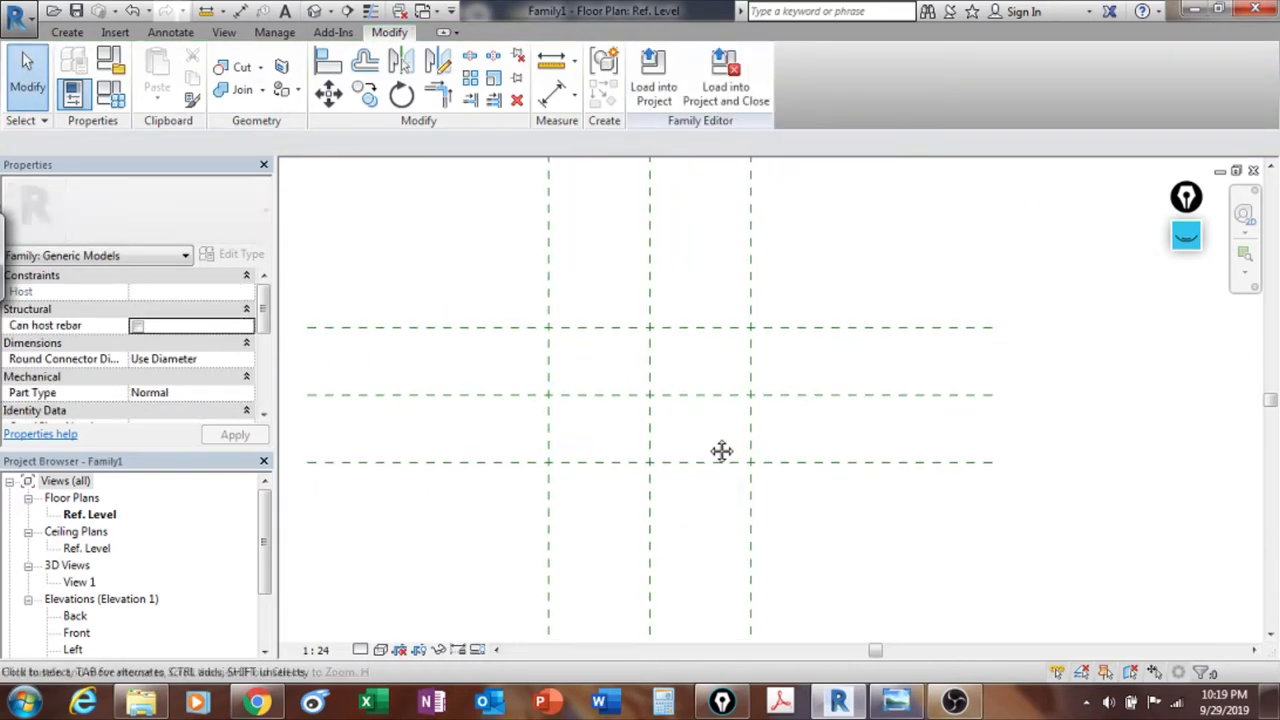
scroll(437, 503, down, 1)
middle_drag(437, 503, 497, 436)
scroll(557, 400, up, 1)
middle_drag(557, 400, 523, 471)
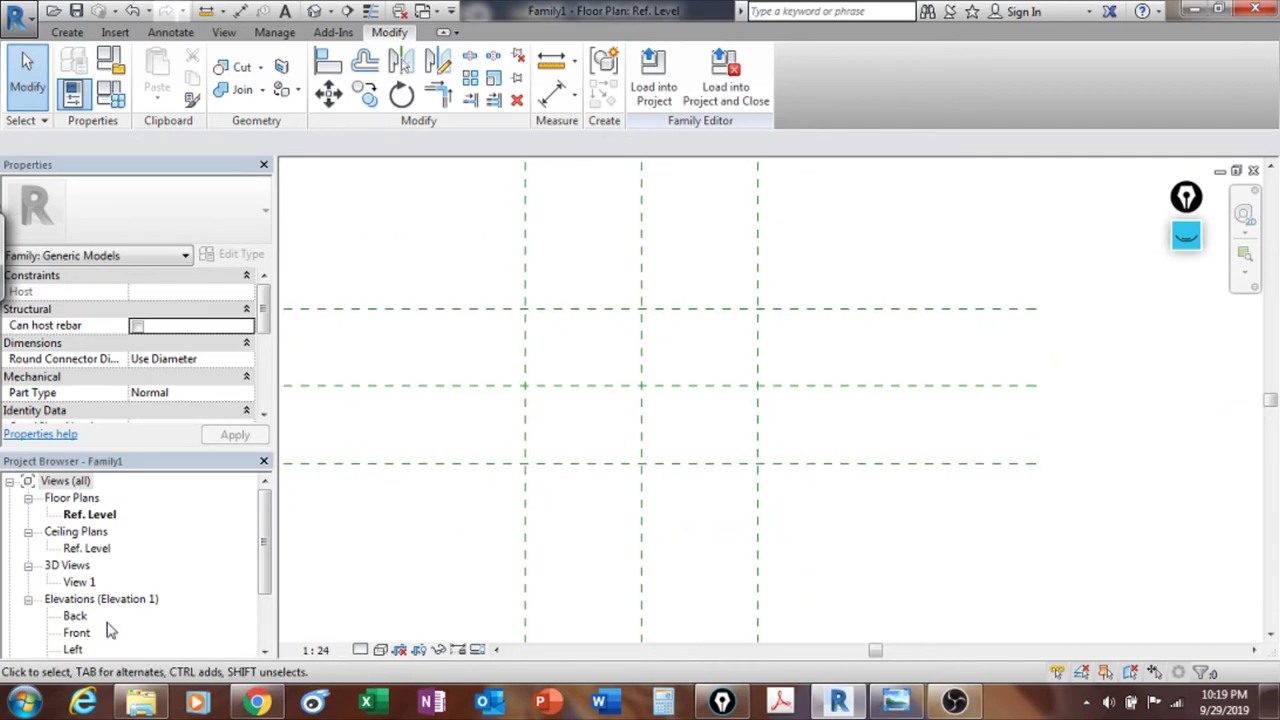
drag(266, 570, 266, 600)
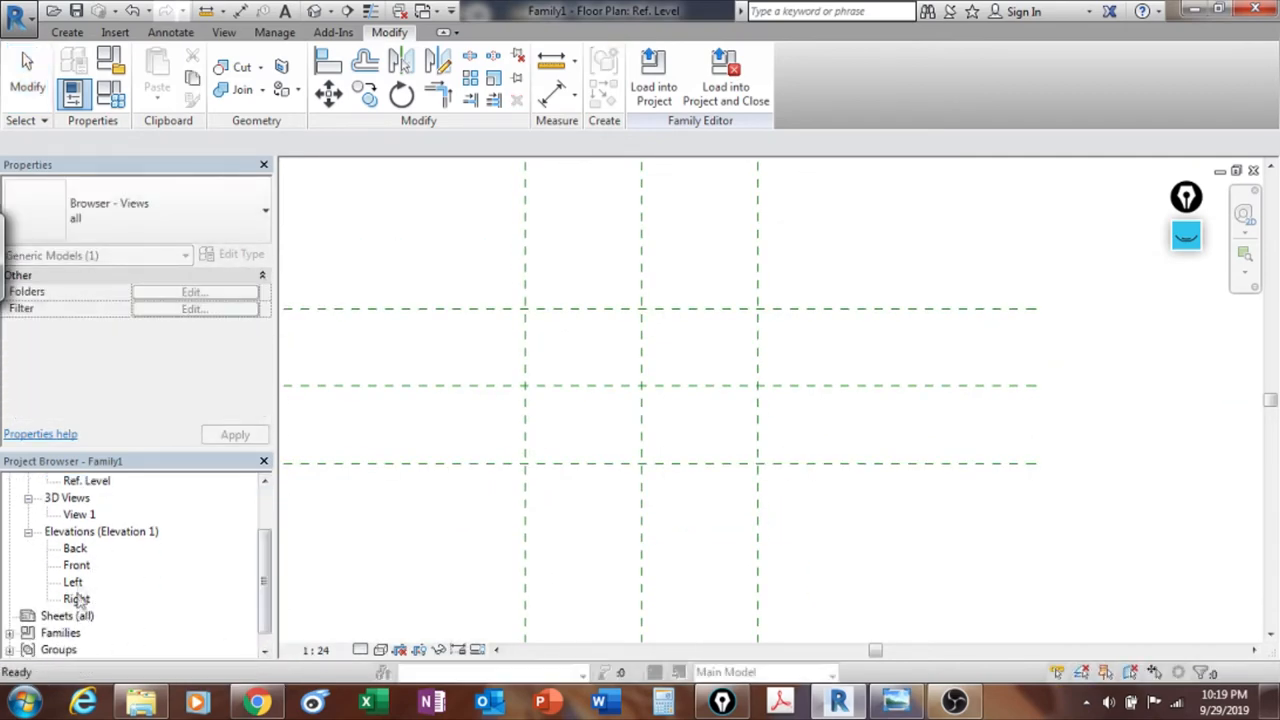
double_click(76, 565)
scroll(715, 467, up, 5)
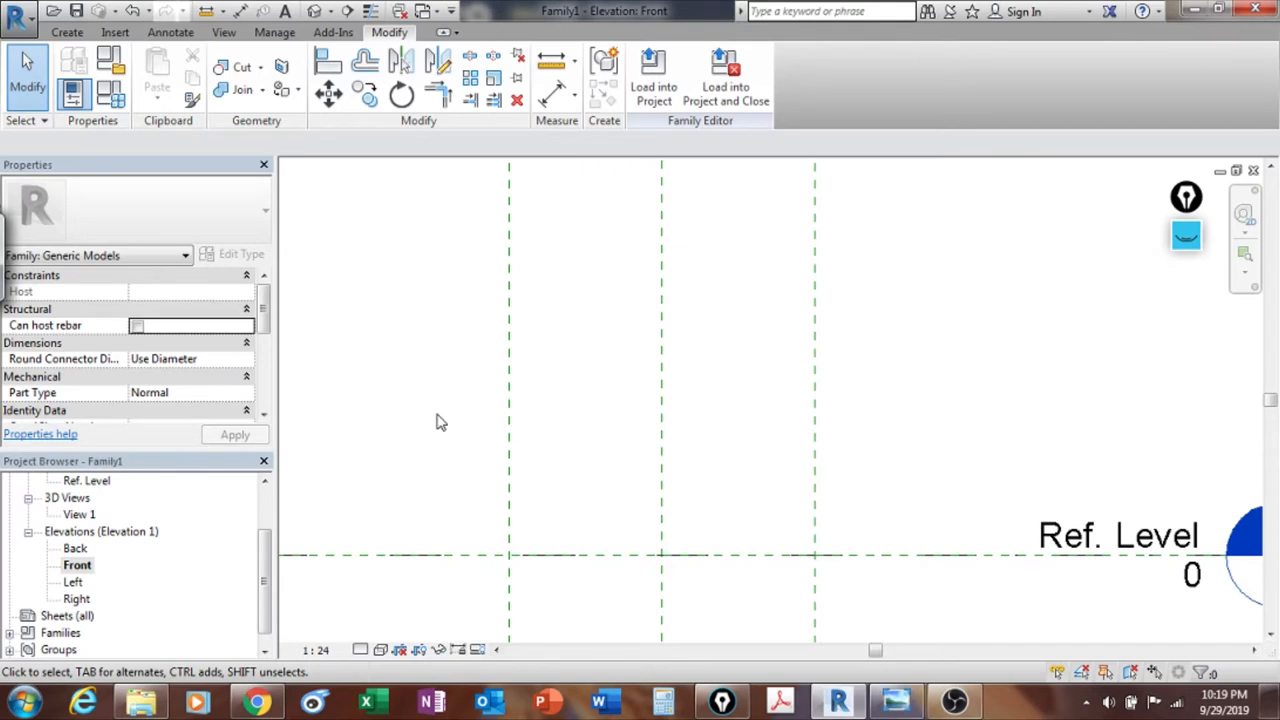
scroll(480, 521, up, 2)
middle_drag(480, 521, 458, 470)
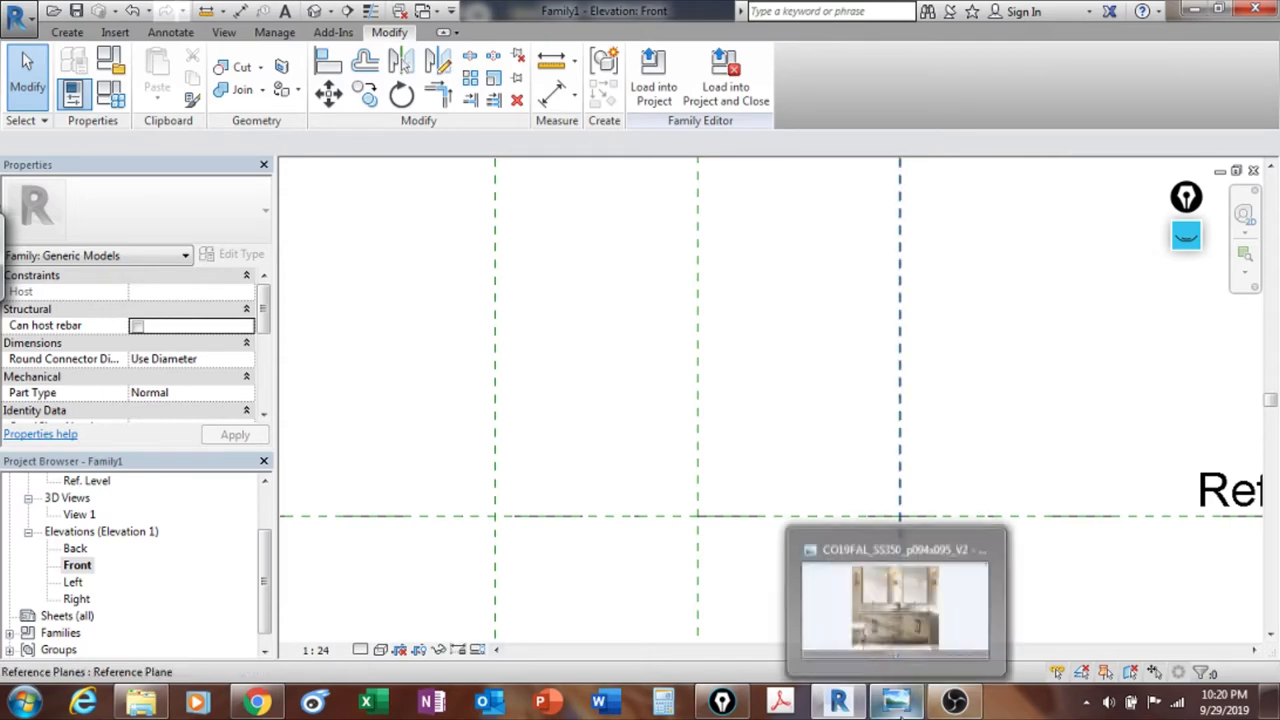
Step: Switch to Chrome to examine the double vanity's cabinet and legs on the product page, and return to Revit
mouse_move(897, 703)
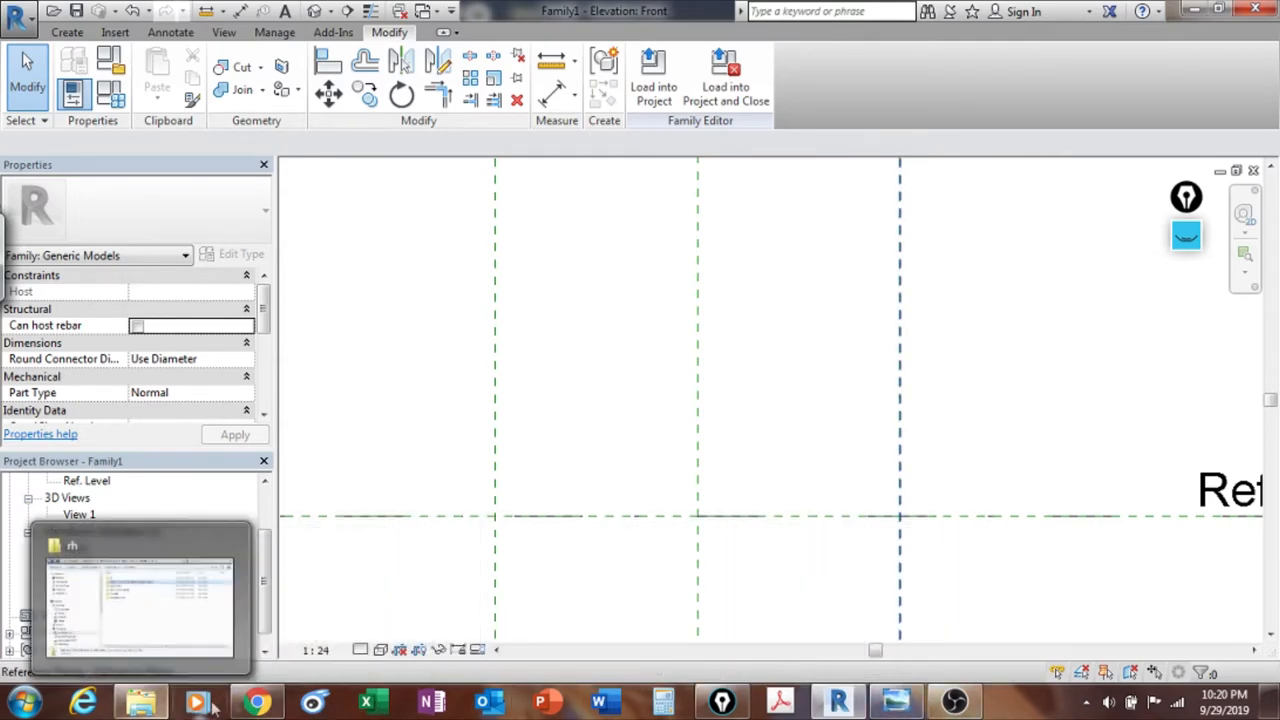
mouse_move(257, 703)
click(258, 567)
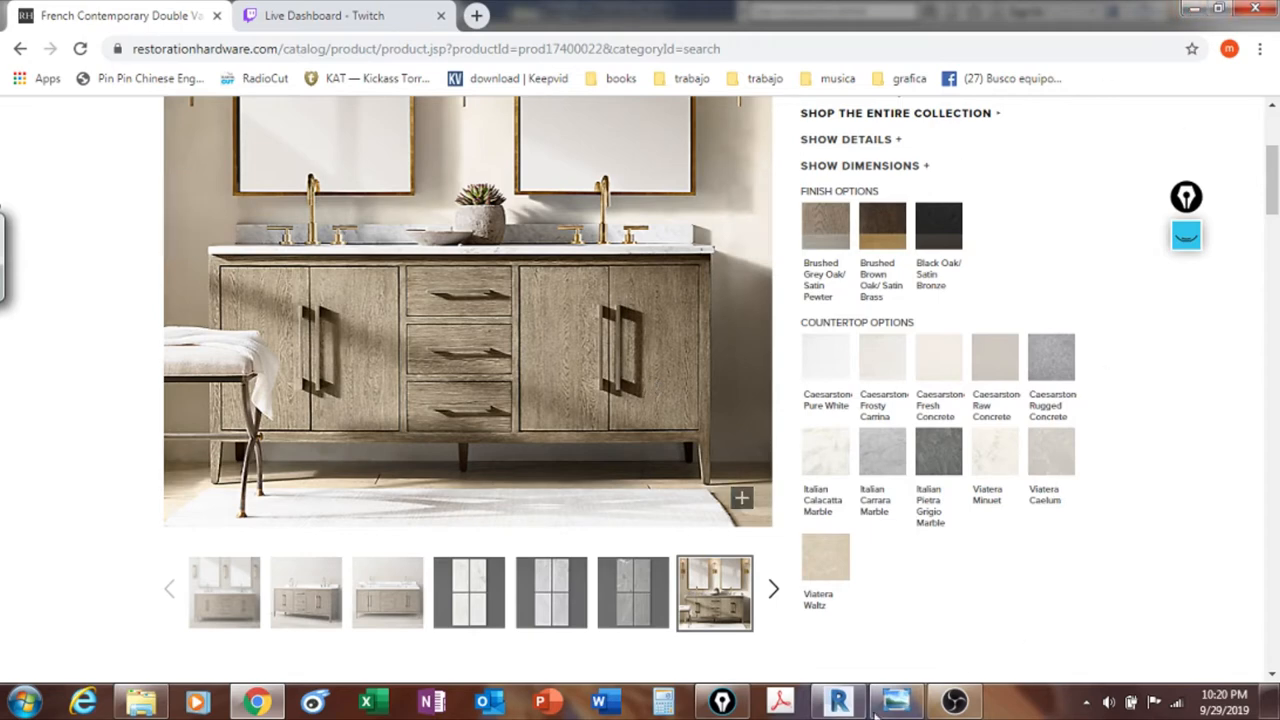
click(826, 708)
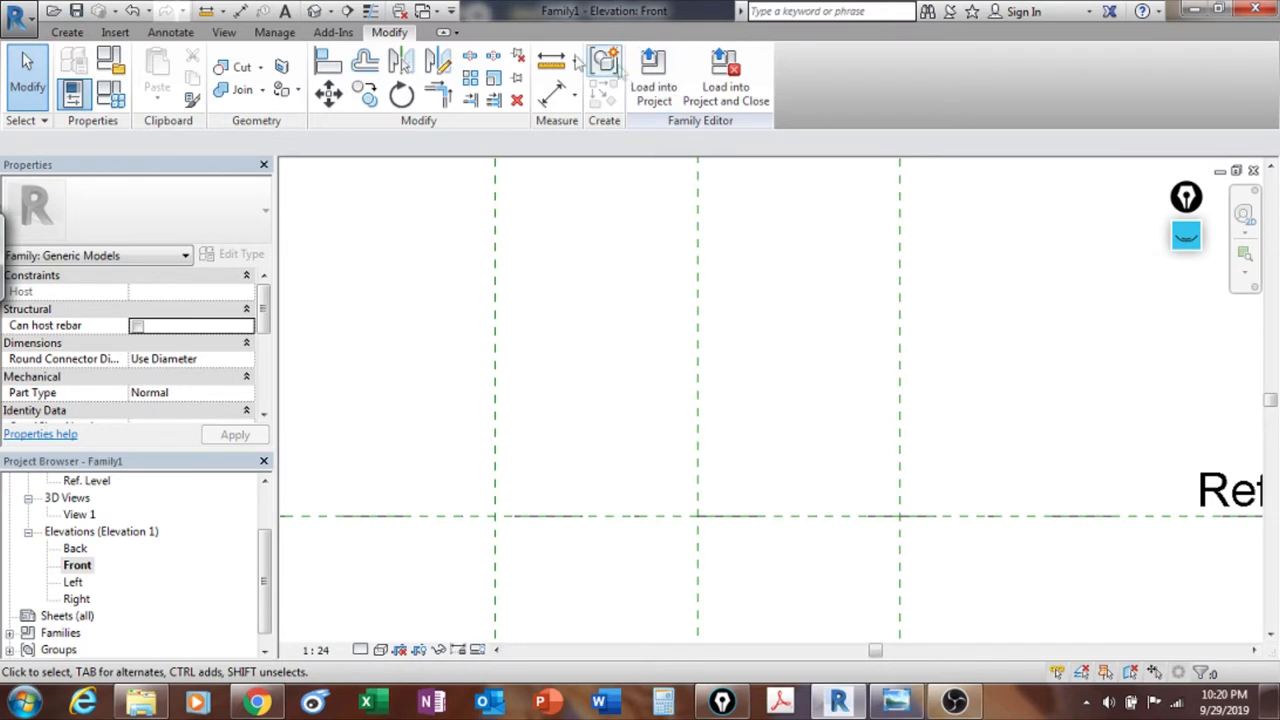
Step: Place a horizontal reference plane offset 100 mm above Ref. Level in the Front elevation
click(67, 32)
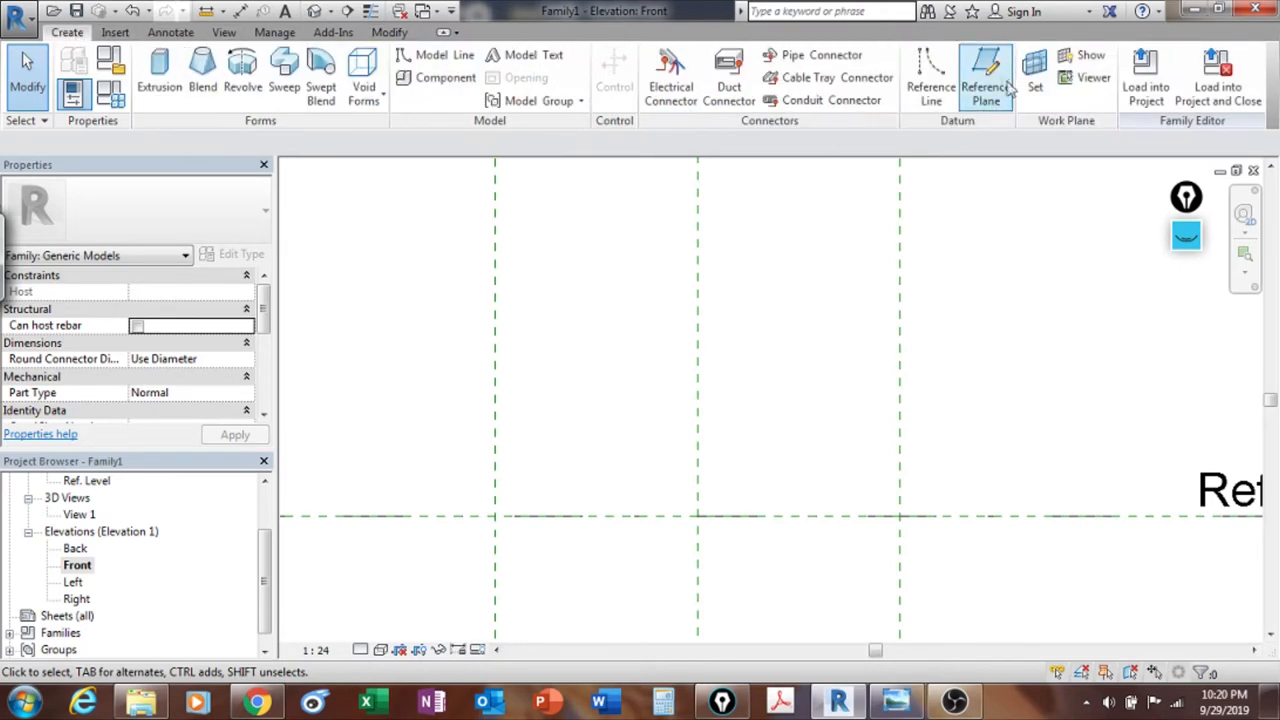
click(990, 75)
double_click(255, 143)
text(100)
click(662, 57)
scroll(580, 430, up, 3)
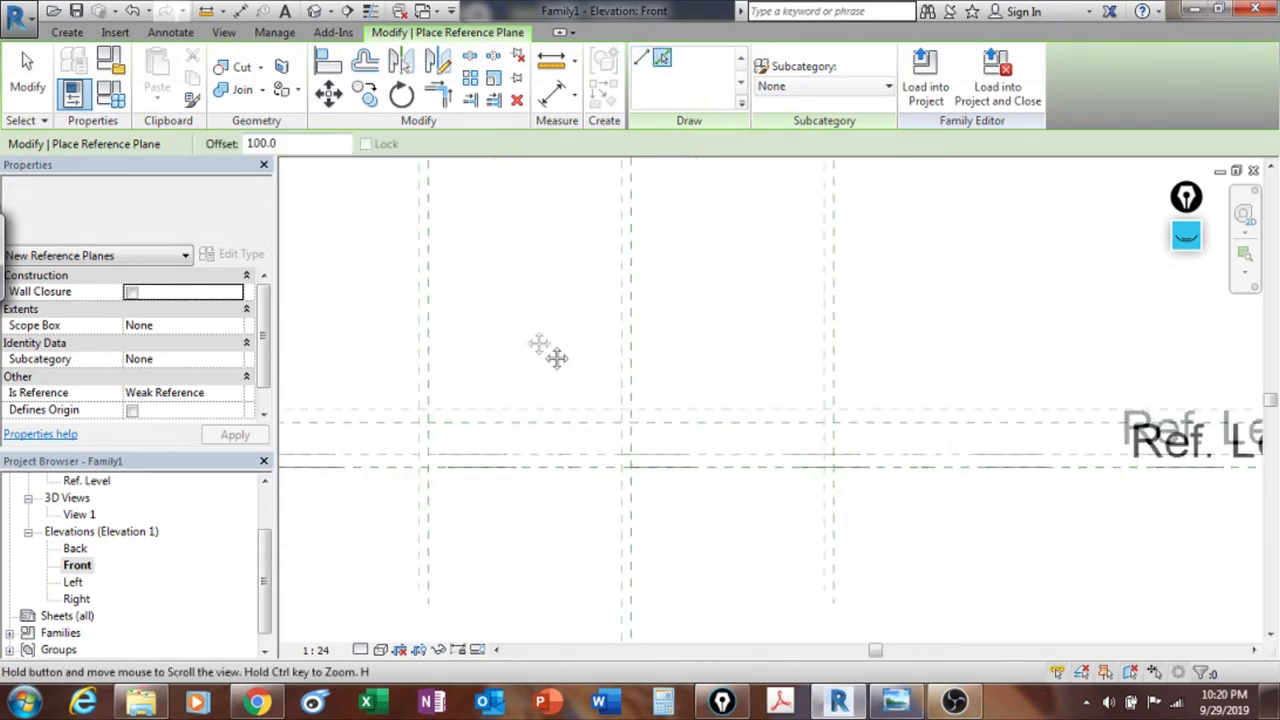
scroll(620, 450, down, 3)
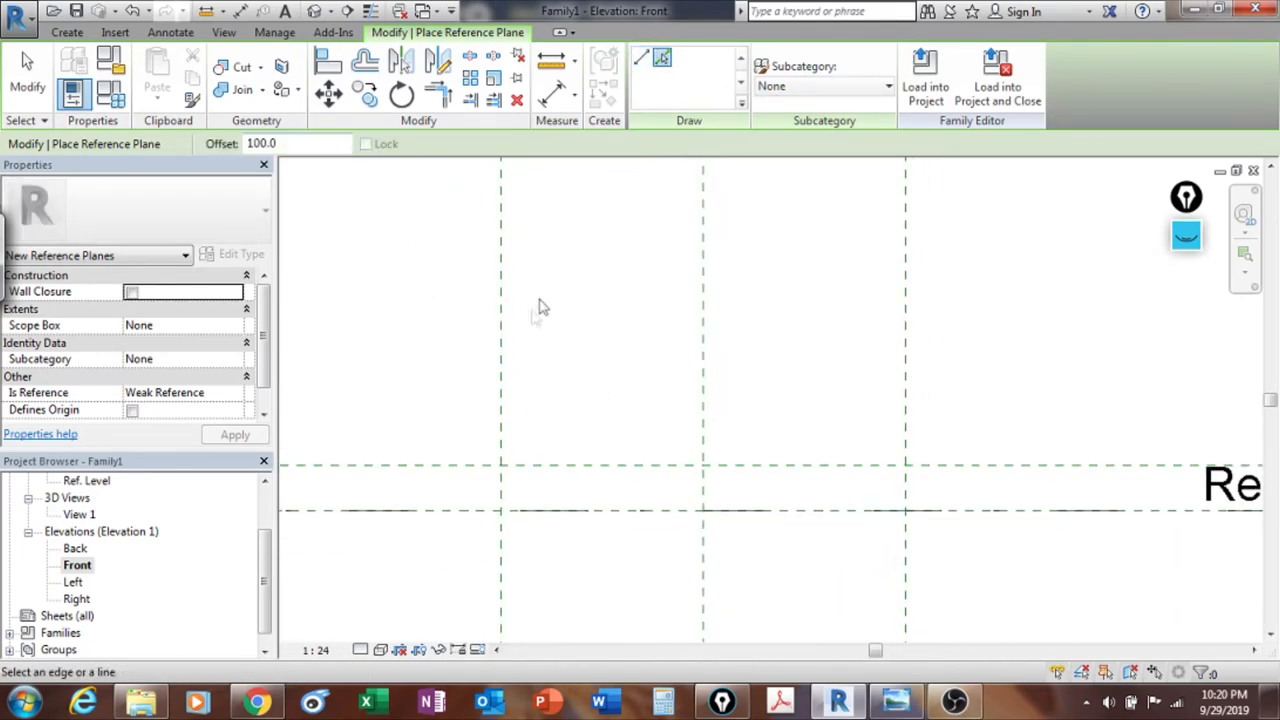
Step: Place a reference plane offset 700 mm above the plane that lies 100 mm over Ref. Level
double_click(306, 143)
text(700)
scroll(625, 455, down, 5)
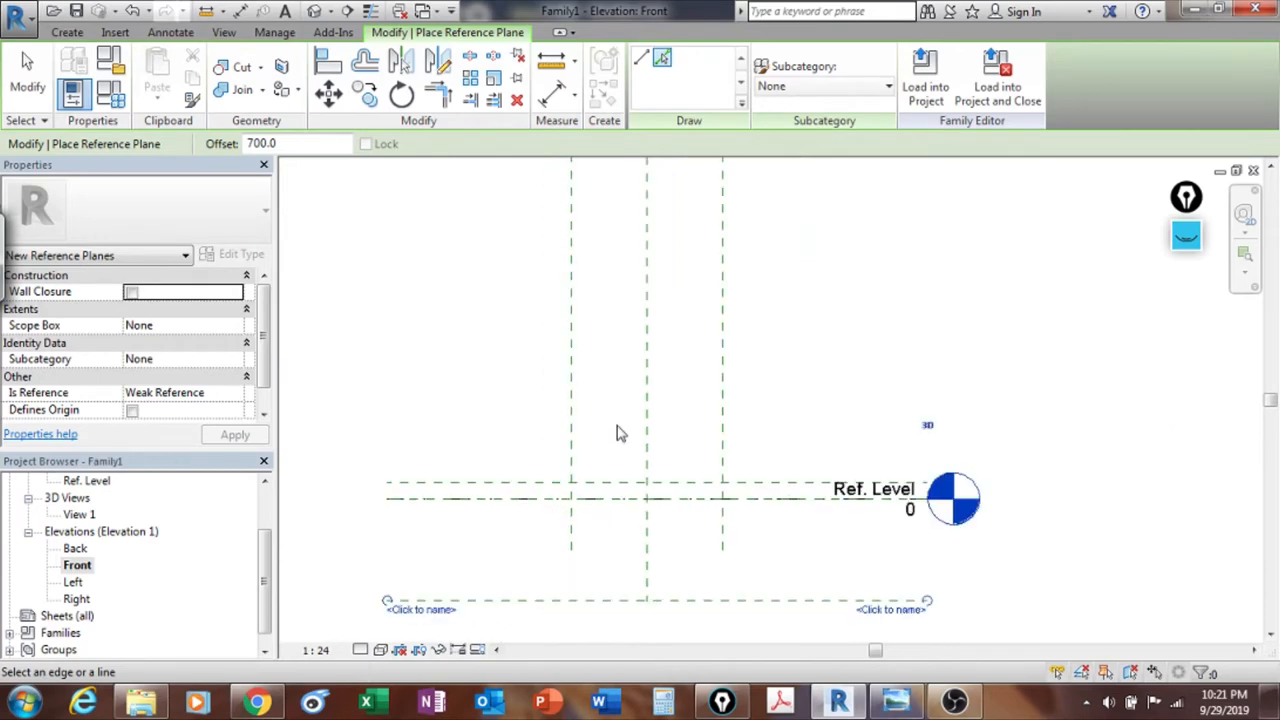
scroll(662, 495, up, 2)
click(607, 445)
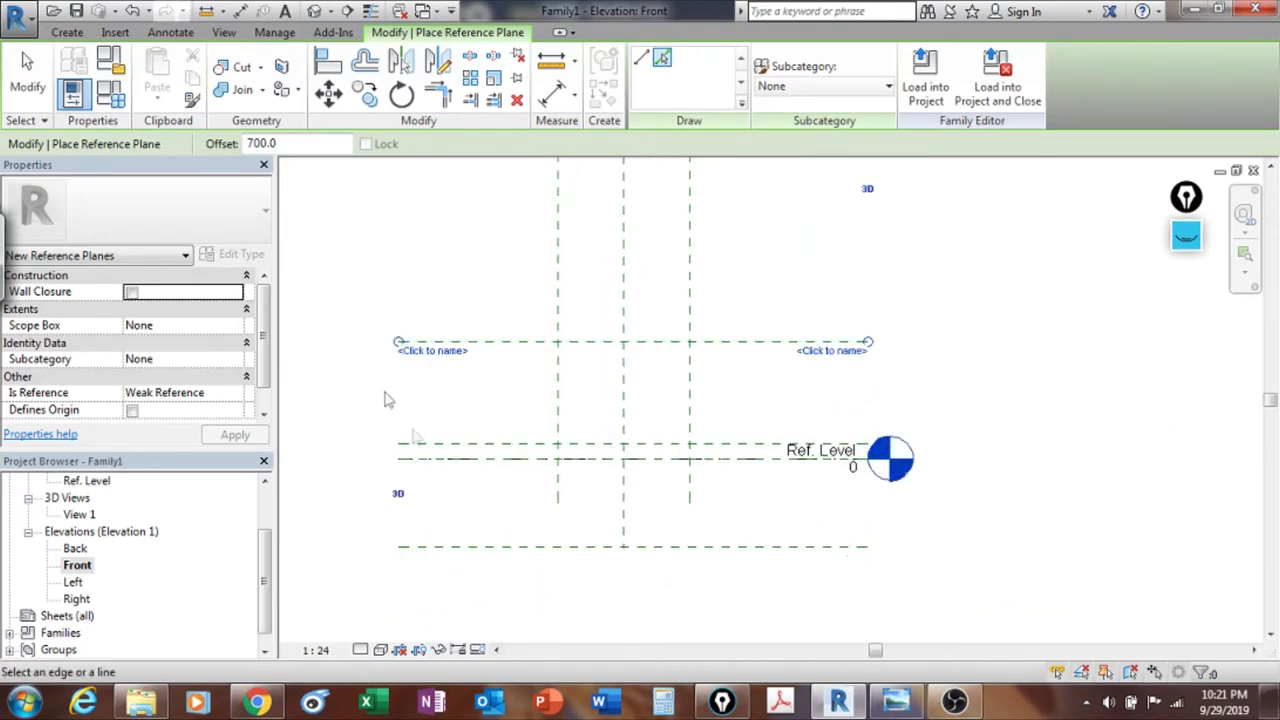
Step: Delete the stray reference plane below Ref. Level
click(27, 75)
click(651, 549)
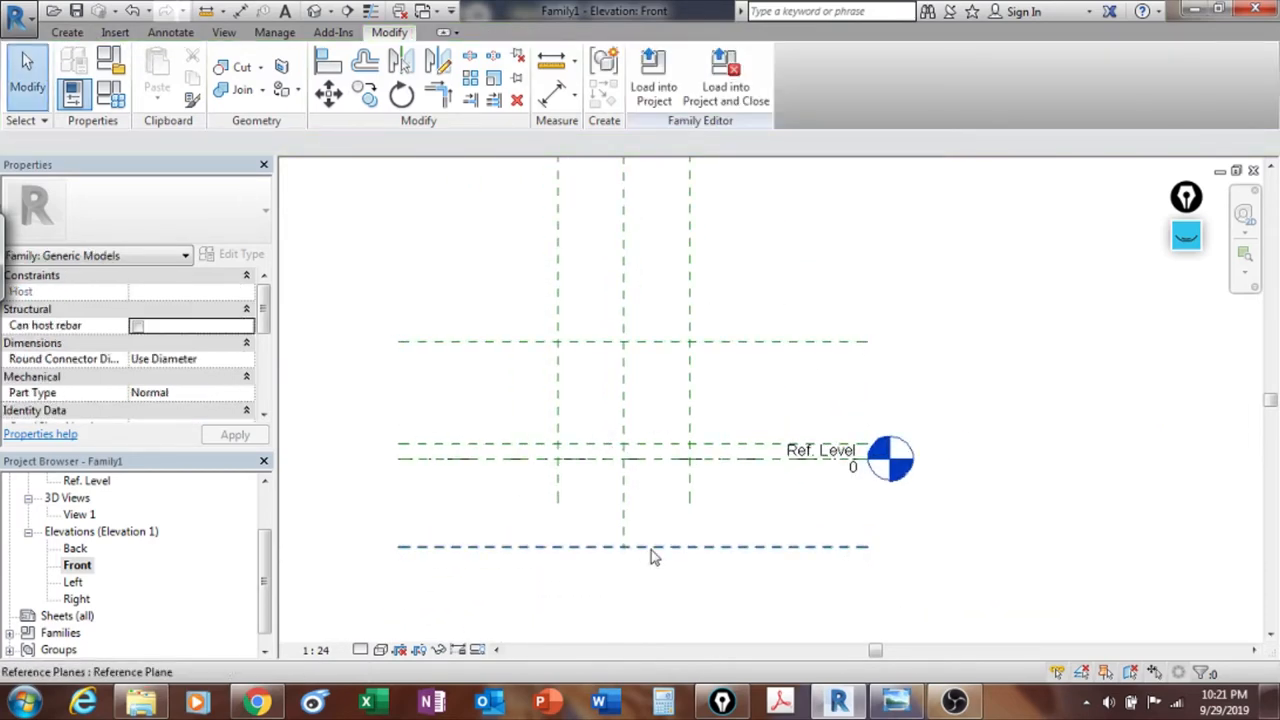
key(Delete)
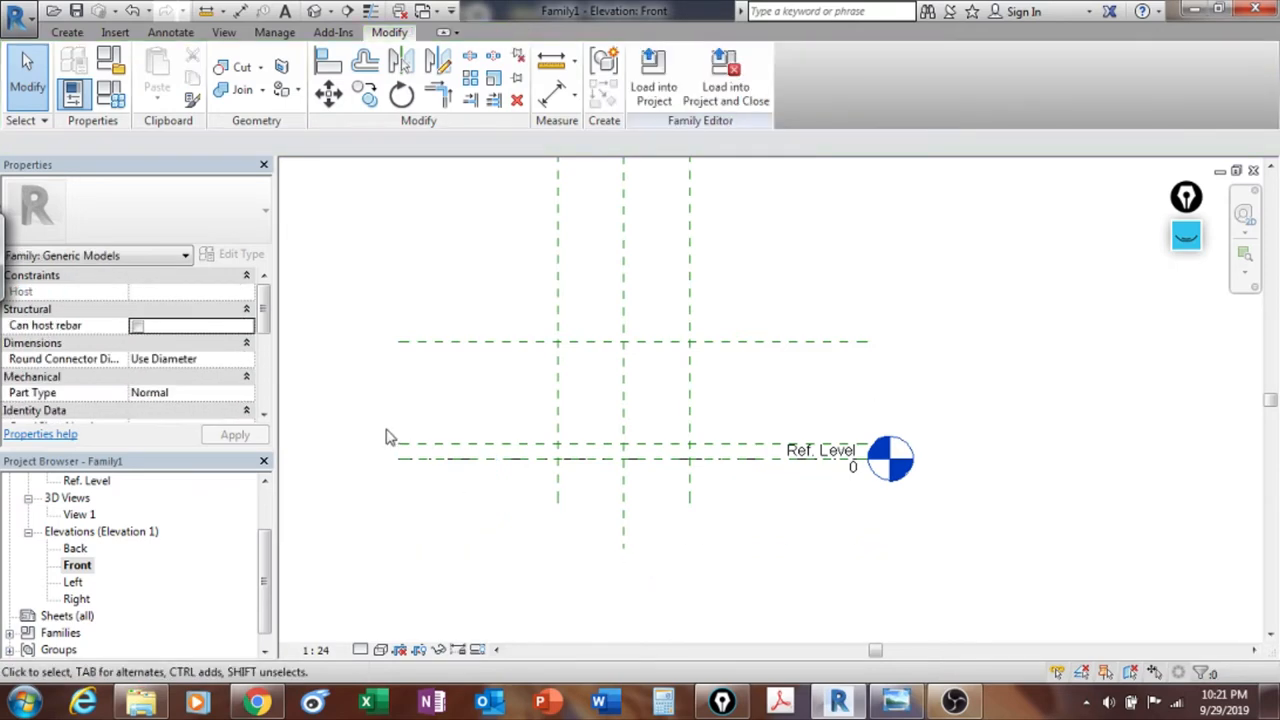
Step: Name the reference plane just above Ref. Level "base of cabinet"
scroll(457, 480, up, 2)
click(565, 466)
click(565, 469)
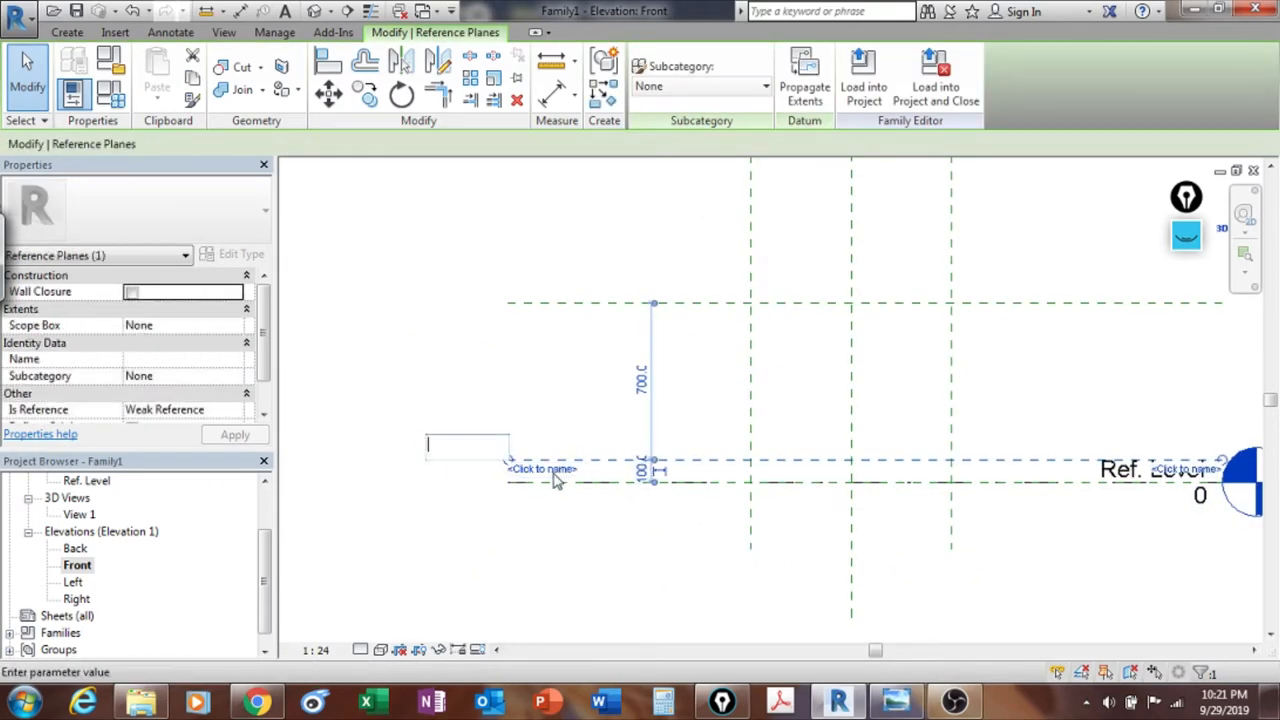
text(base)
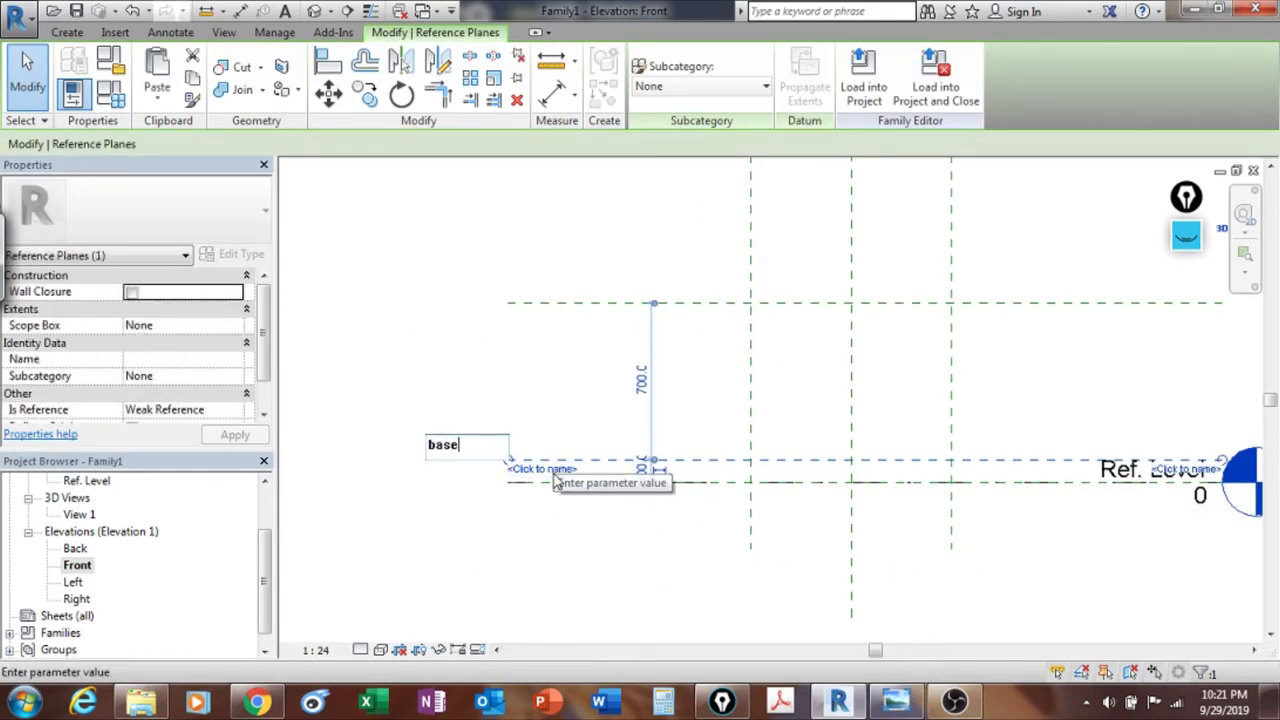
text( of cabinet)
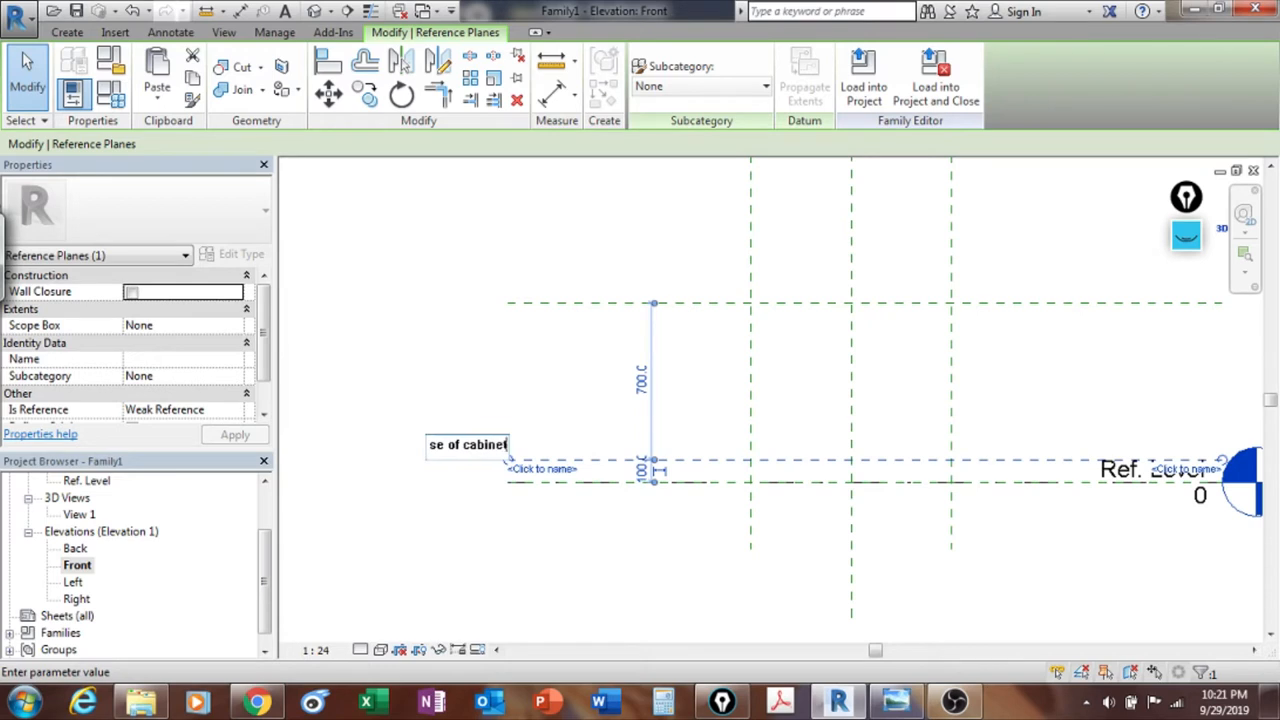
key(Return)
Step: Name the uppermost horizontal reference plane "top of cabinet"
scroll(560, 429, up, 2)
click(548, 285)
click(510, 283)
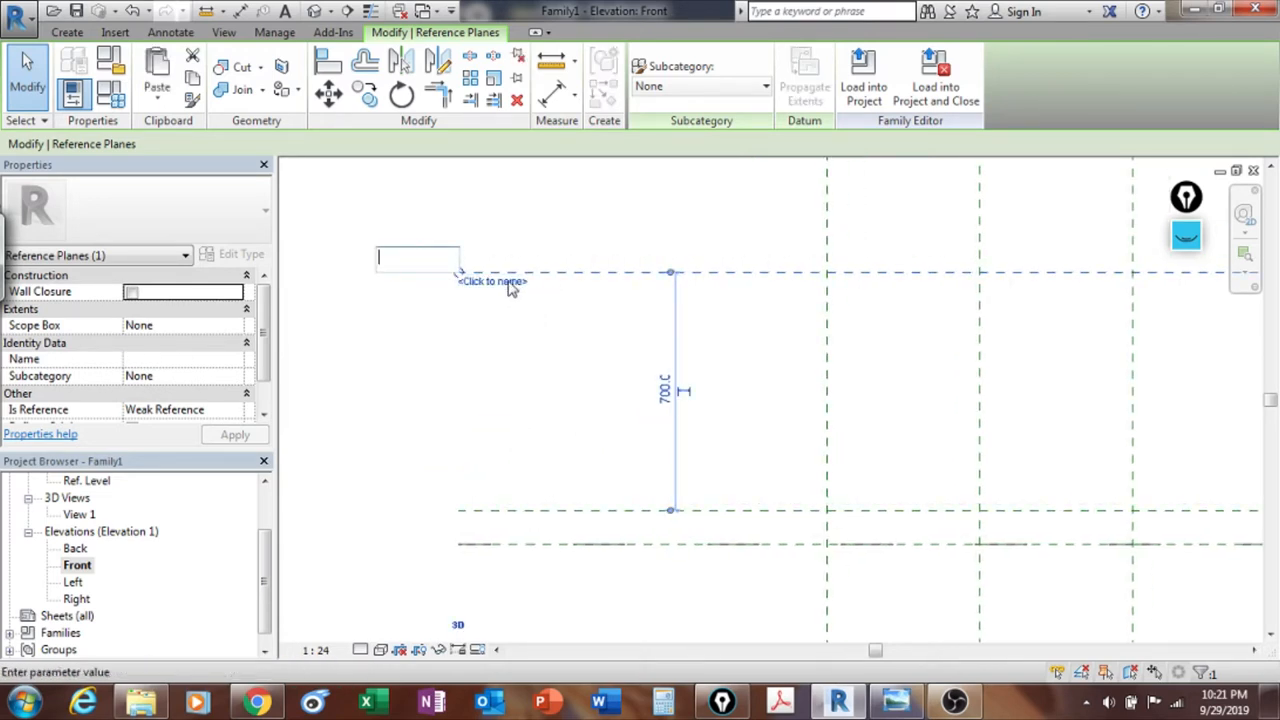
text(top of)
text(abinet)
key(Return)
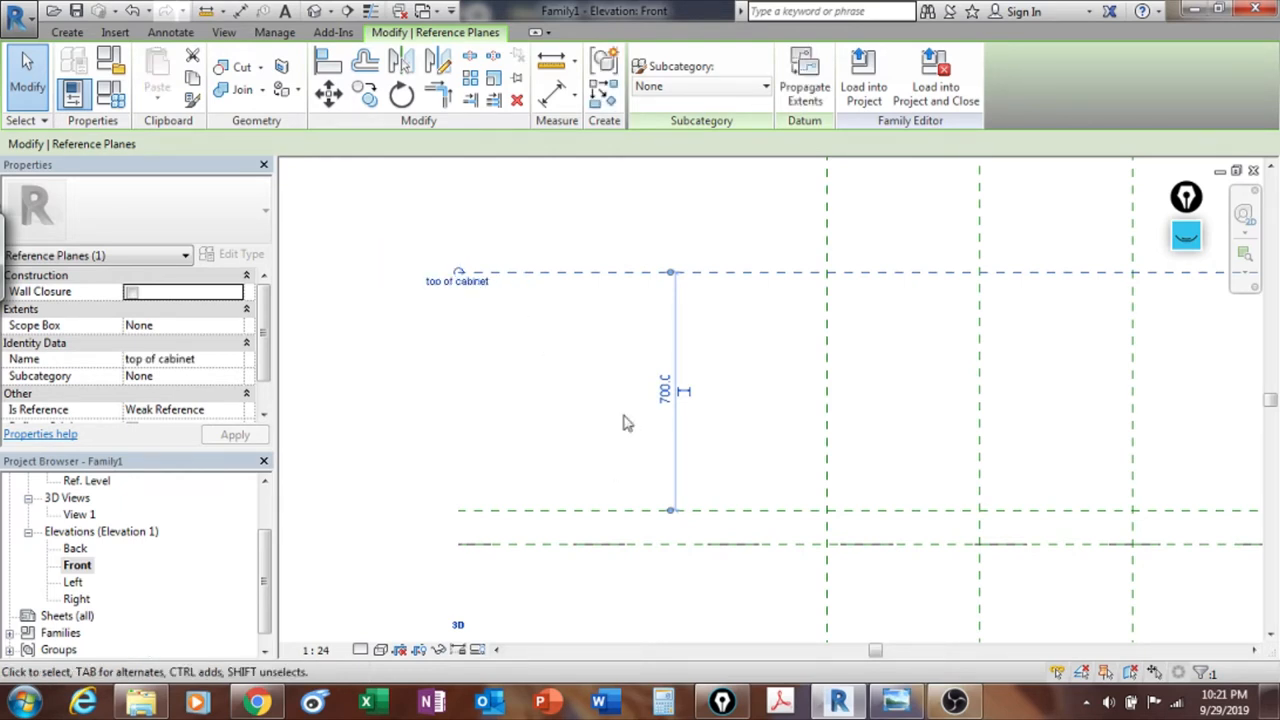
scroll(594, 414, down, 2)
click(645, 358)
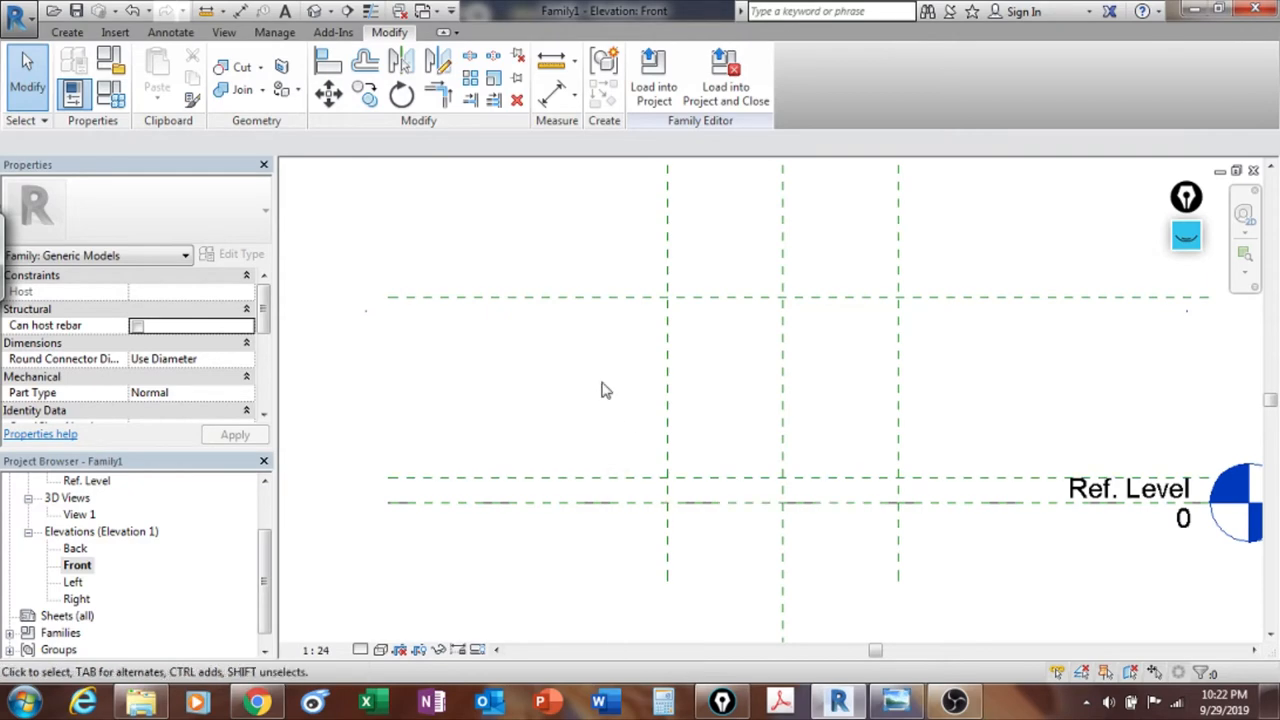
Step: Set the Front elevation's view scale to 1:10
scroll(689, 423, down, 2)
scroll(689, 423, up, 3)
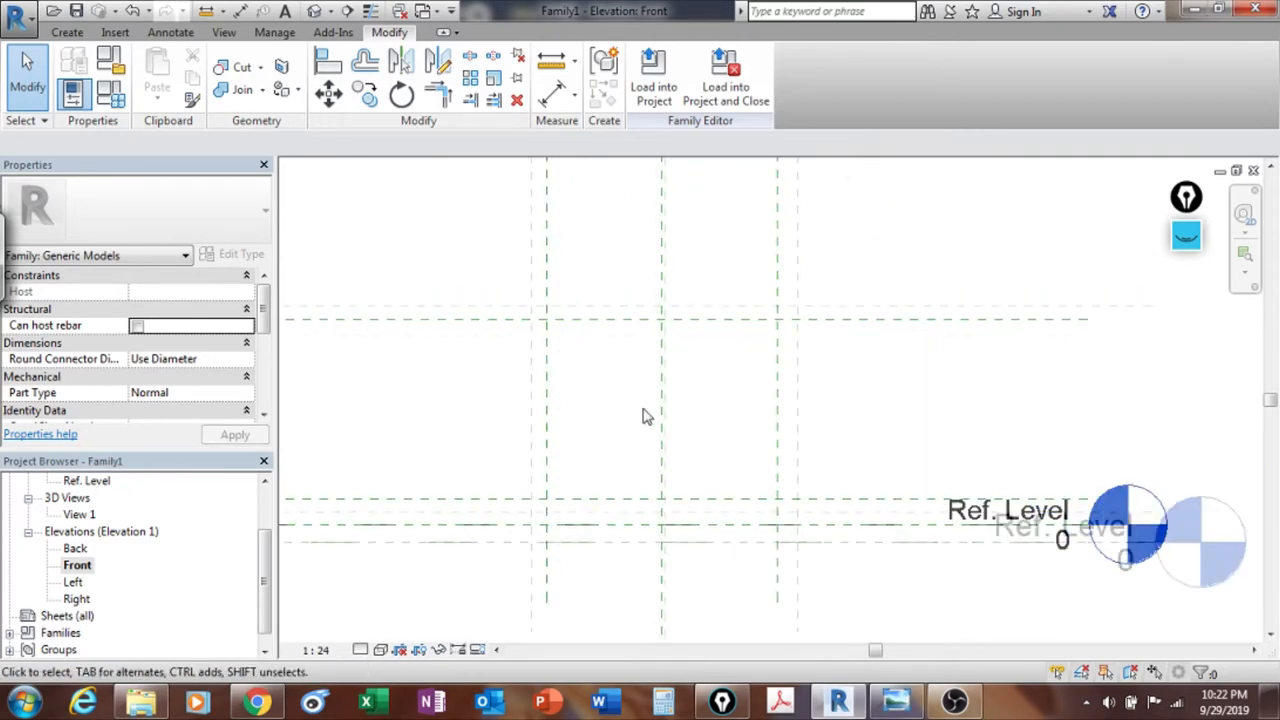
scroll(503, 377, down, 1)
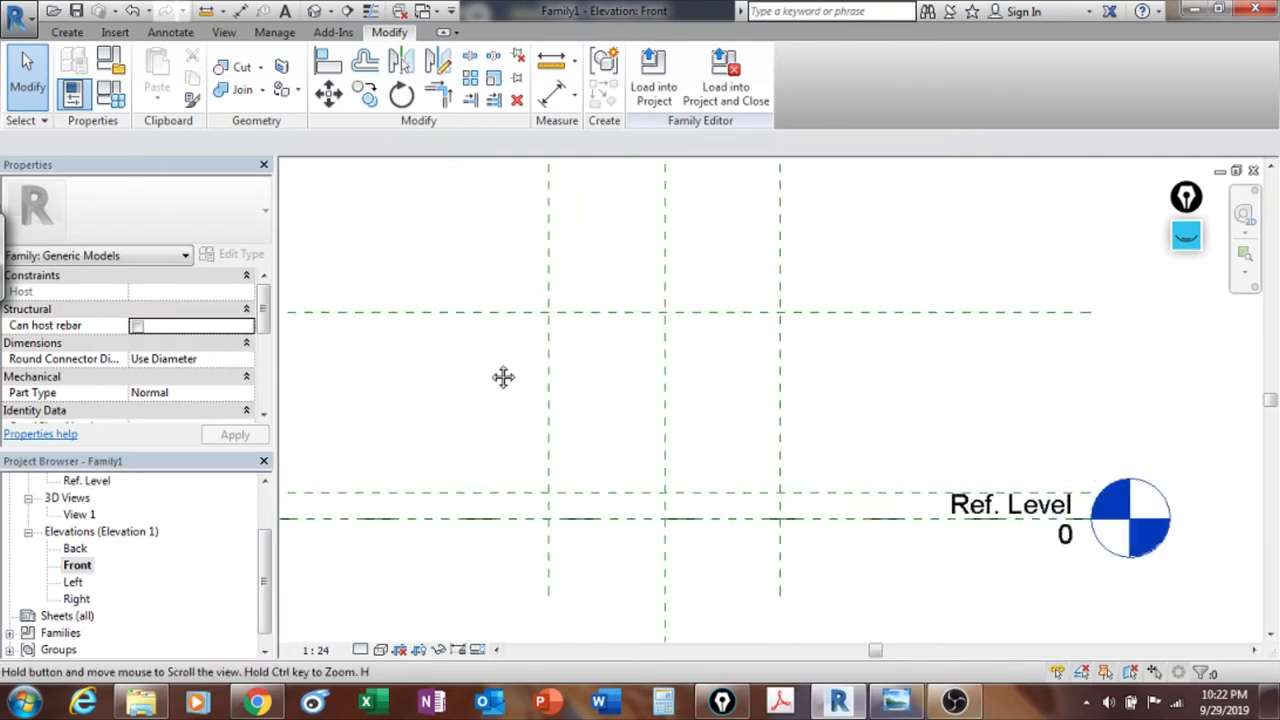
click(488, 314)
click(883, 226)
middle_drag(780, 400, 847, 394)
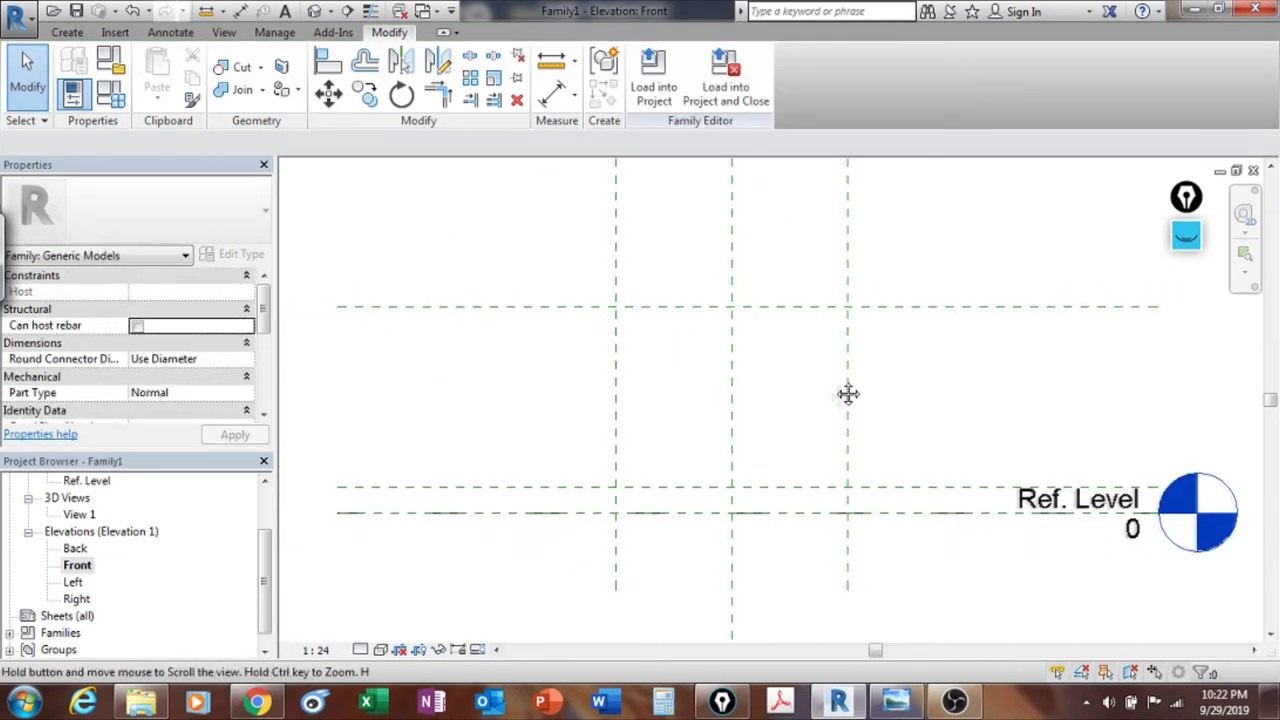
click(316, 650)
click(330, 443)
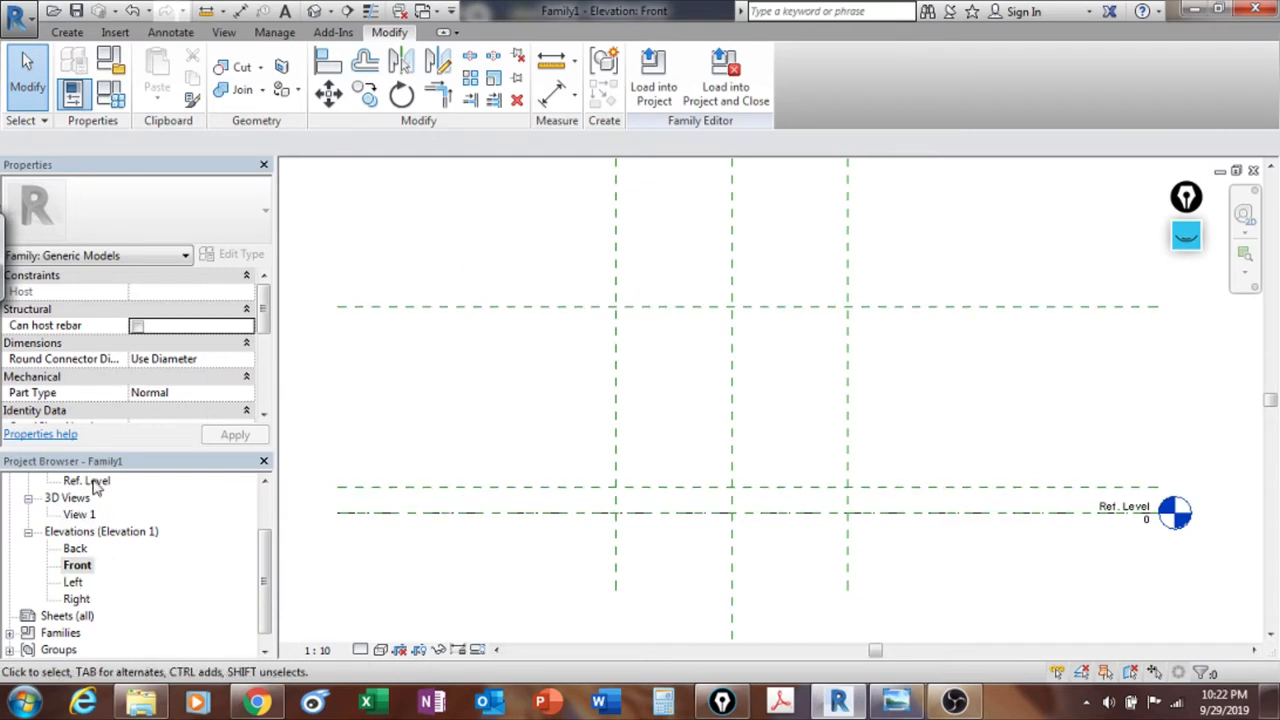
Step: Open the Ref. Level floor plan with all the reference planes in view
click(265, 481)
click(265, 481)
click(100, 517)
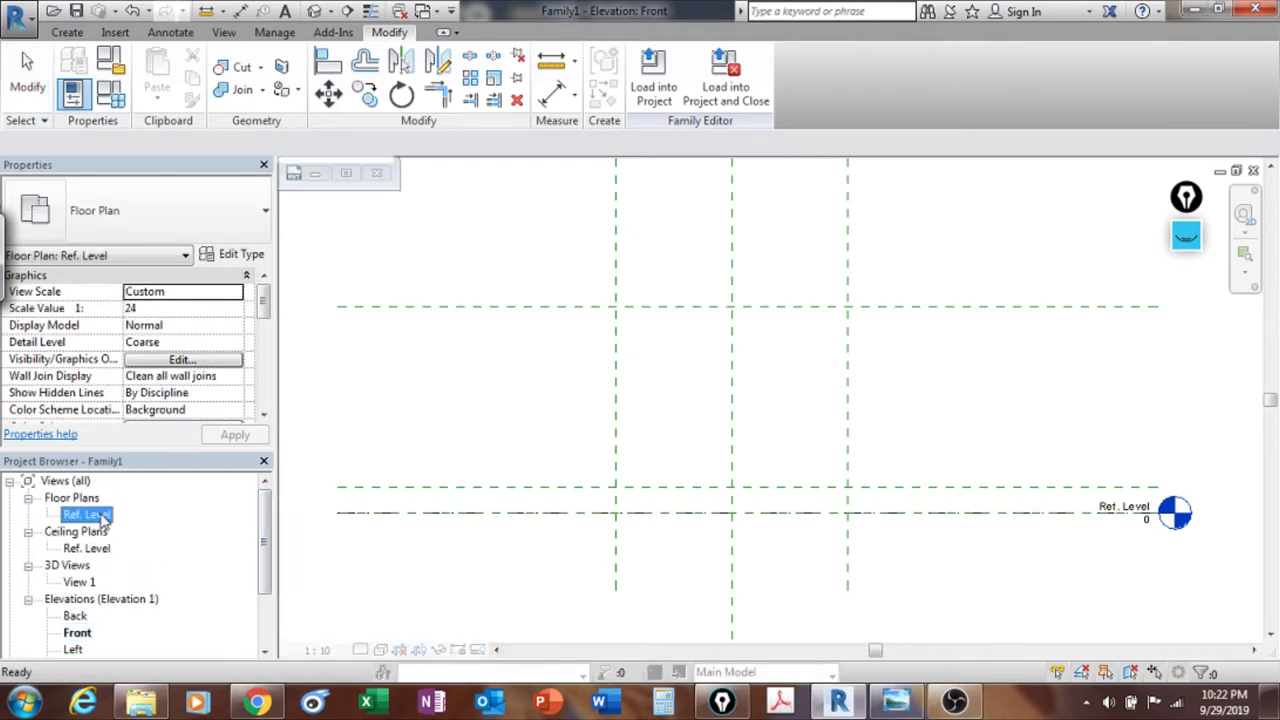
double_click(100, 515)
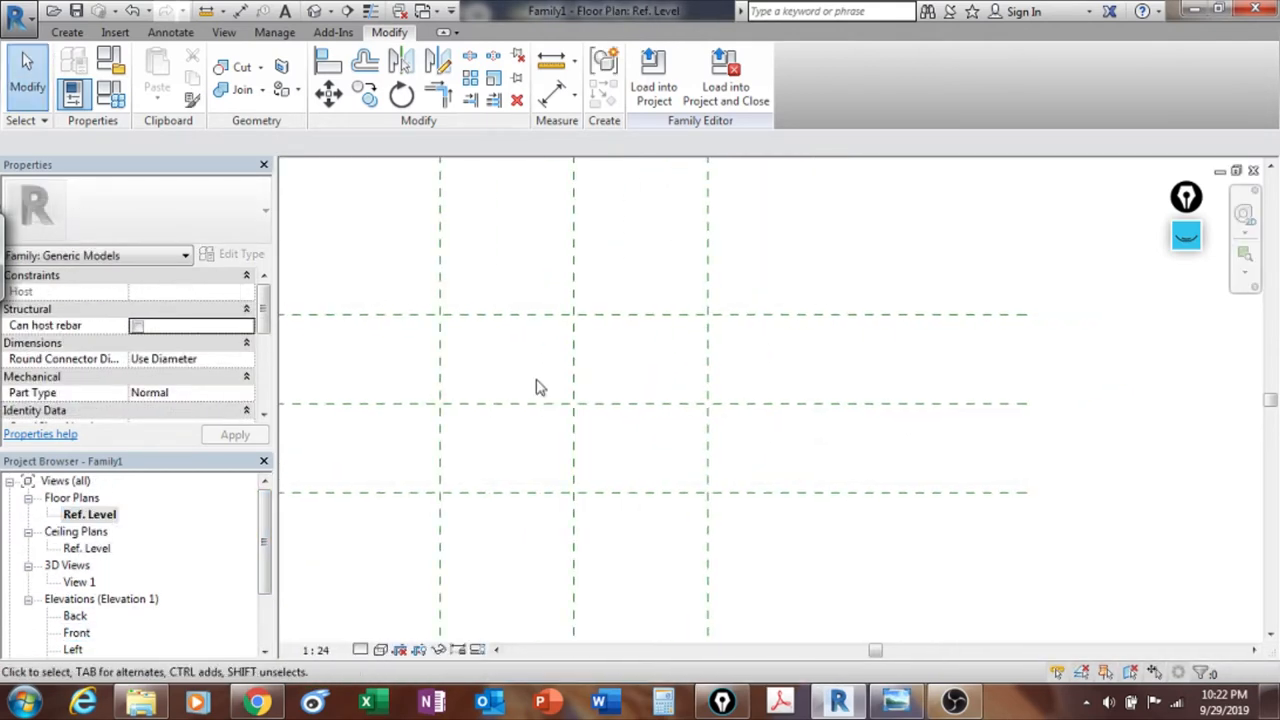
middle_drag(630, 437, 743, 437)
scroll(766, 551, down, 2)
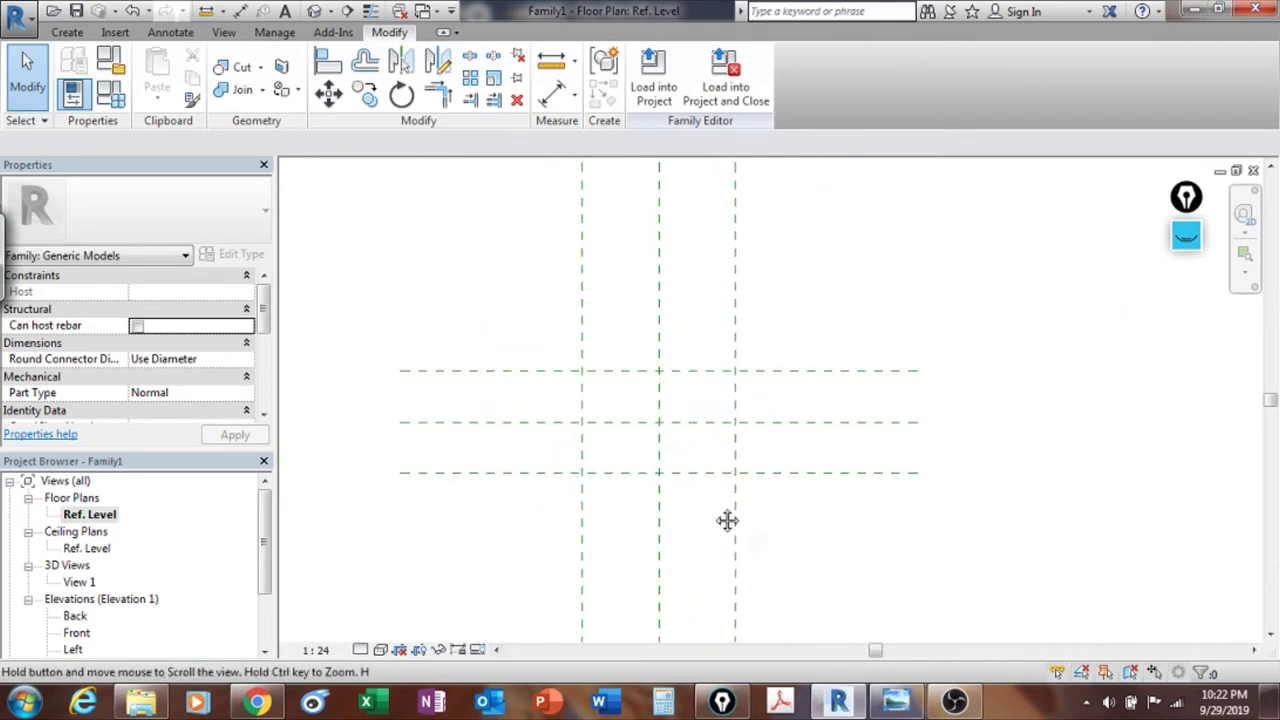
middle_drag(771, 416, 769, 417)
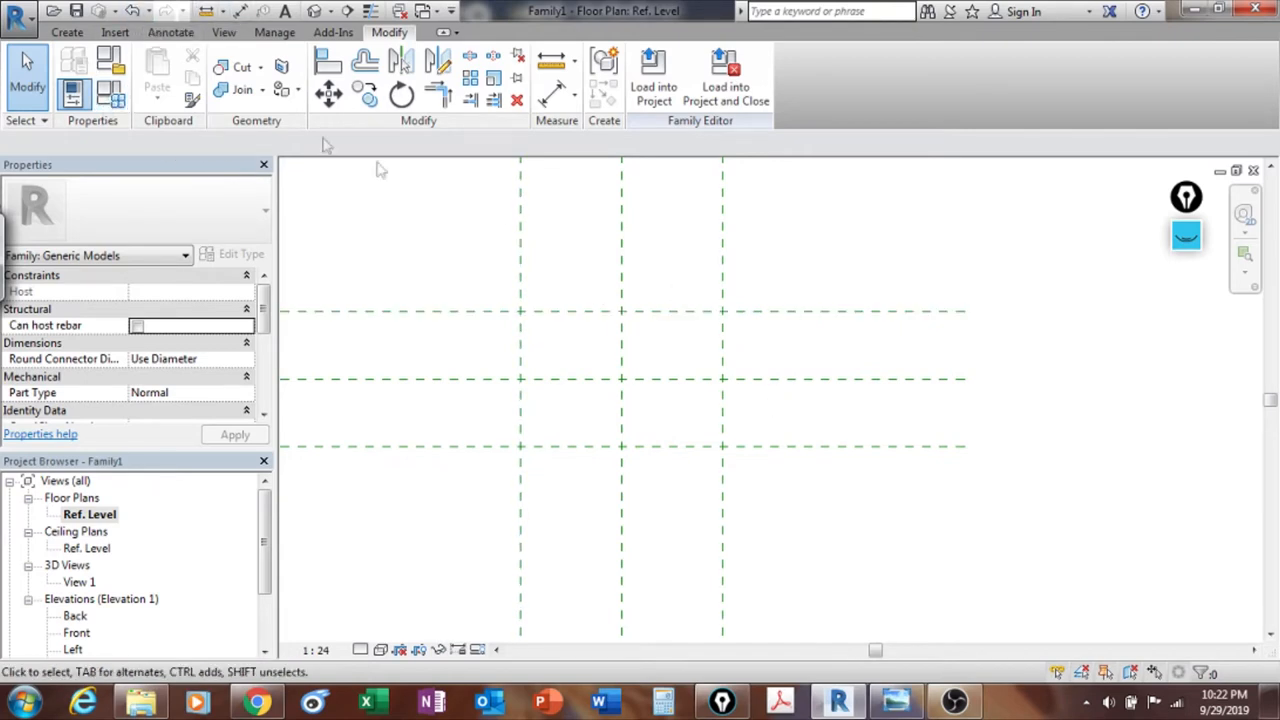
Step: Dimension the overall depth between the two outer horizontal reference planes and lock the dimension
key(d)
key(i)
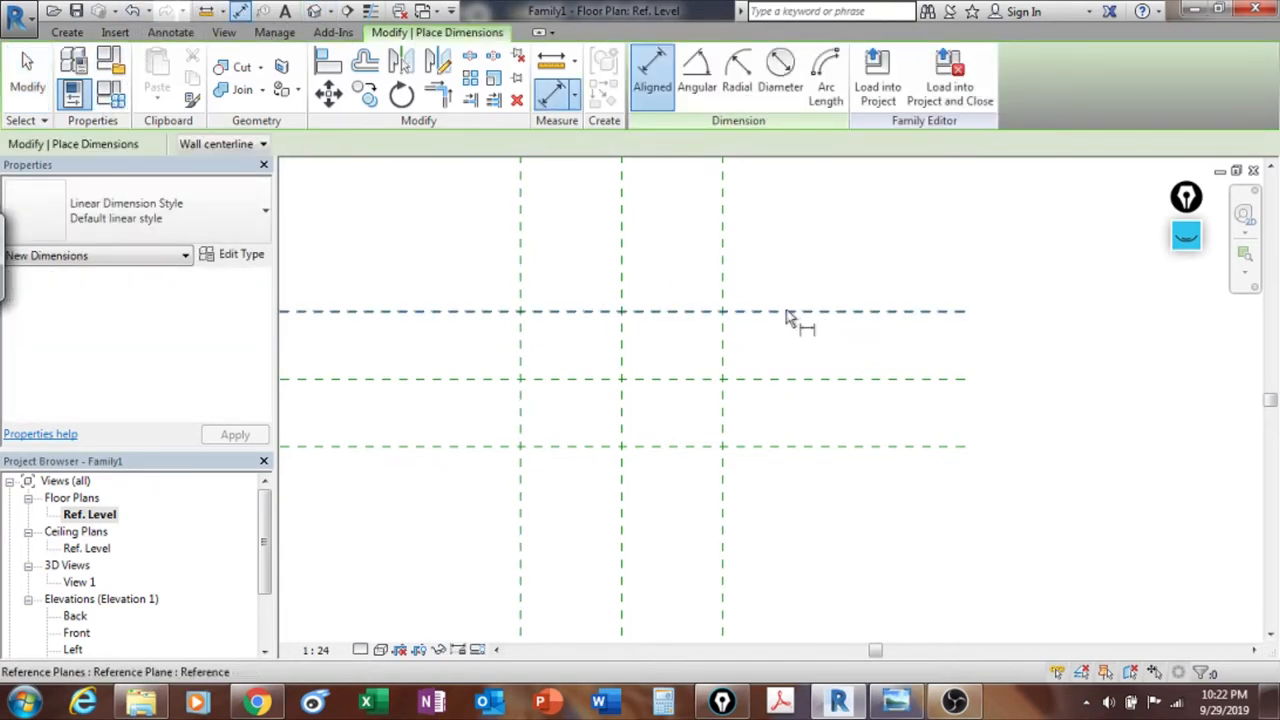
click(785, 311)
click(788, 446)
scroll(786, 430, up, 2)
click(800, 390)
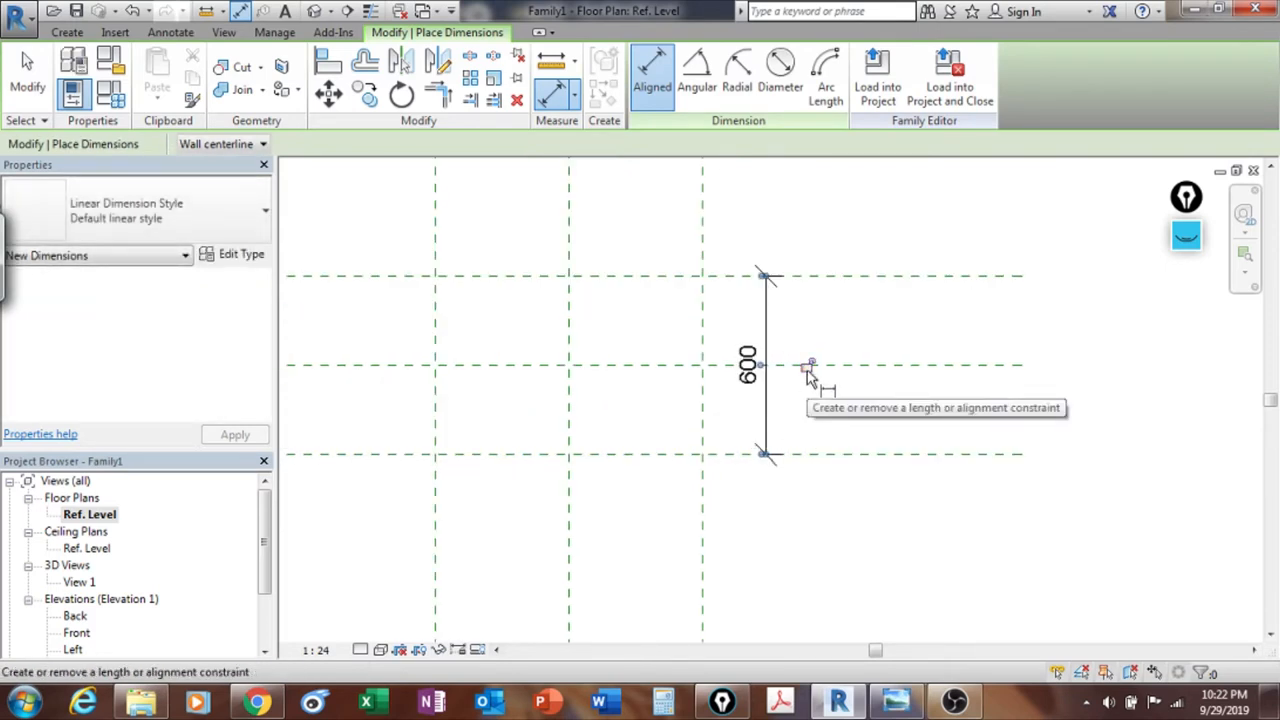
click(807, 368)
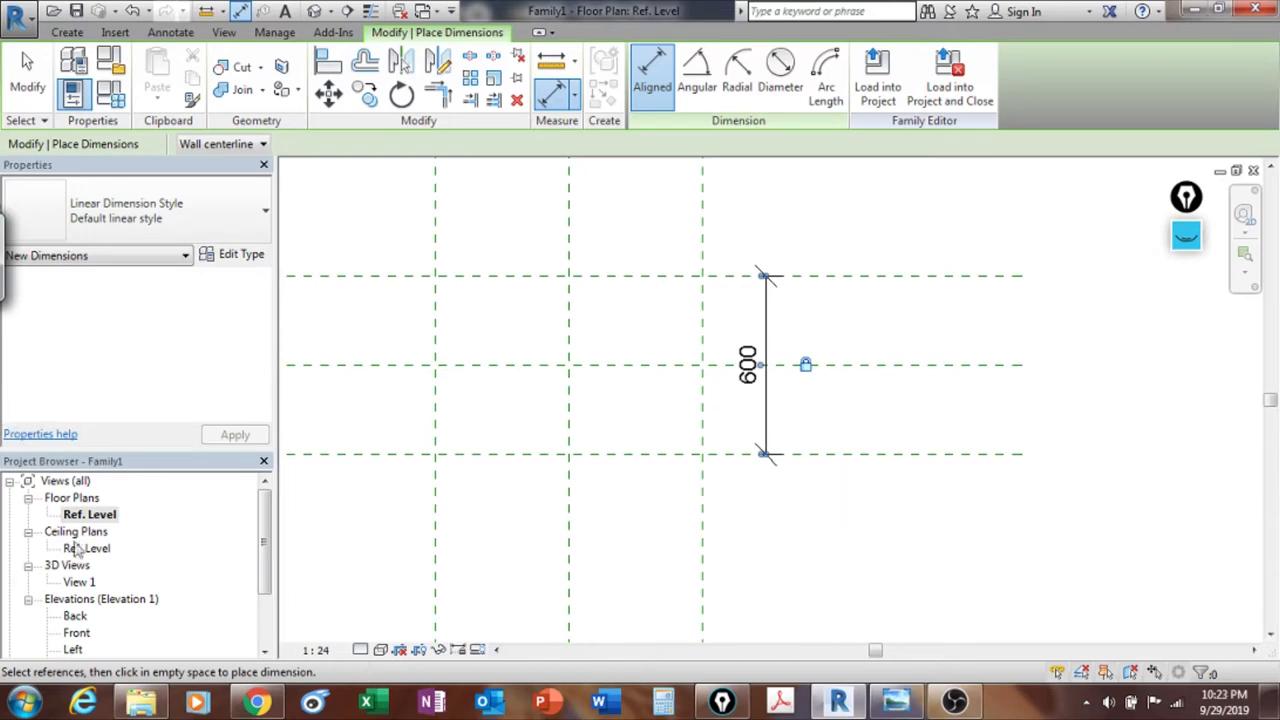
Step: In the Front elevation, dimension the distance from Ref. Level to the base of cabinet plane and lock it
double_click(80, 634)
click(878, 495)
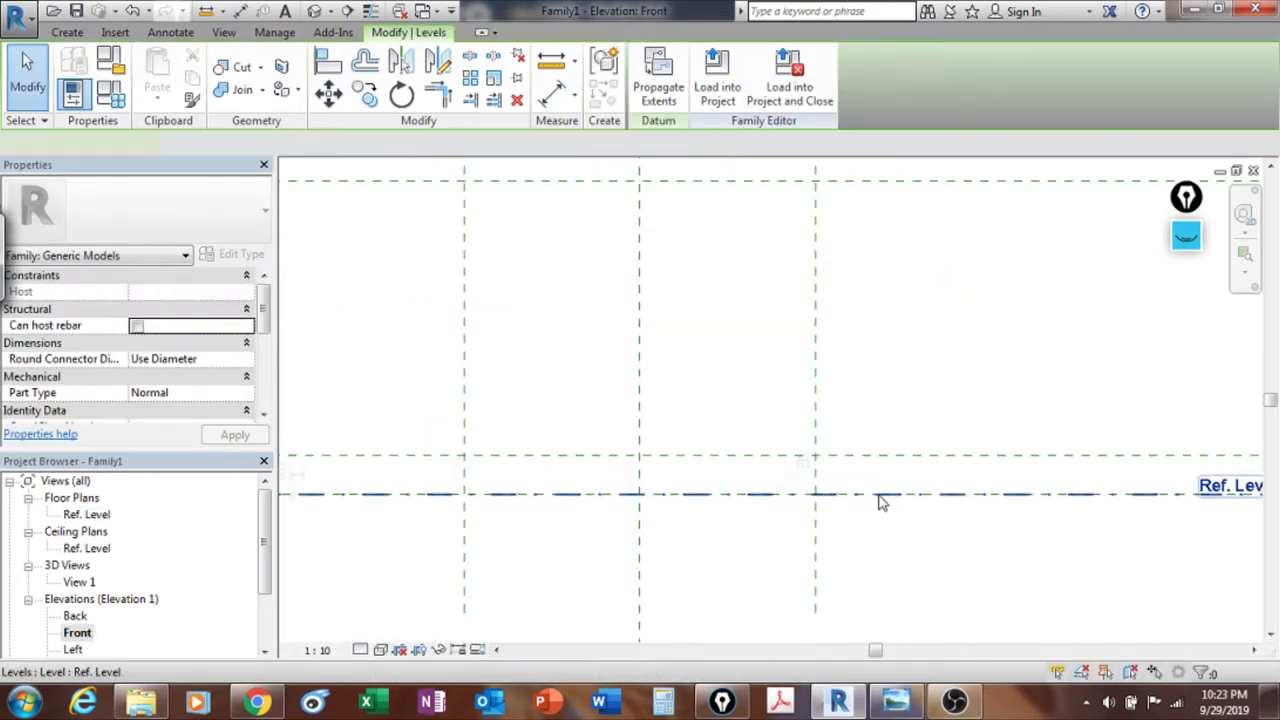
click(946, 320)
click(550, 95)
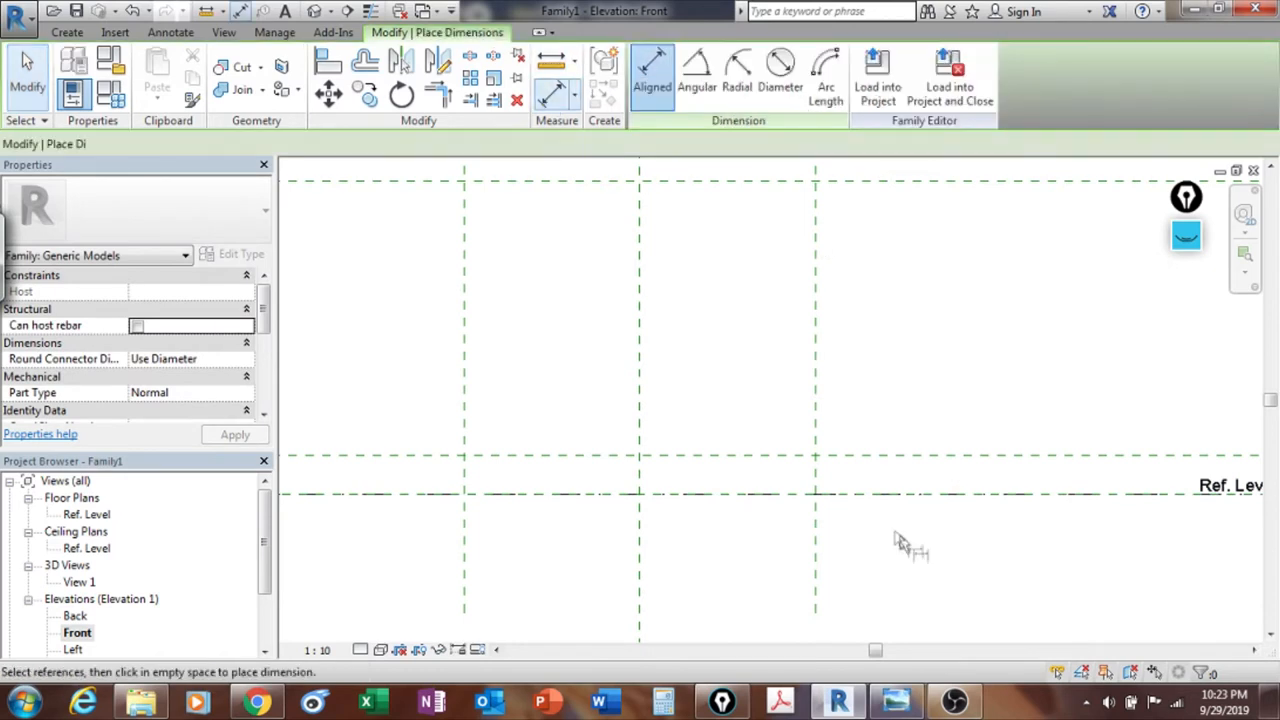
click(890, 494)
click(880, 470)
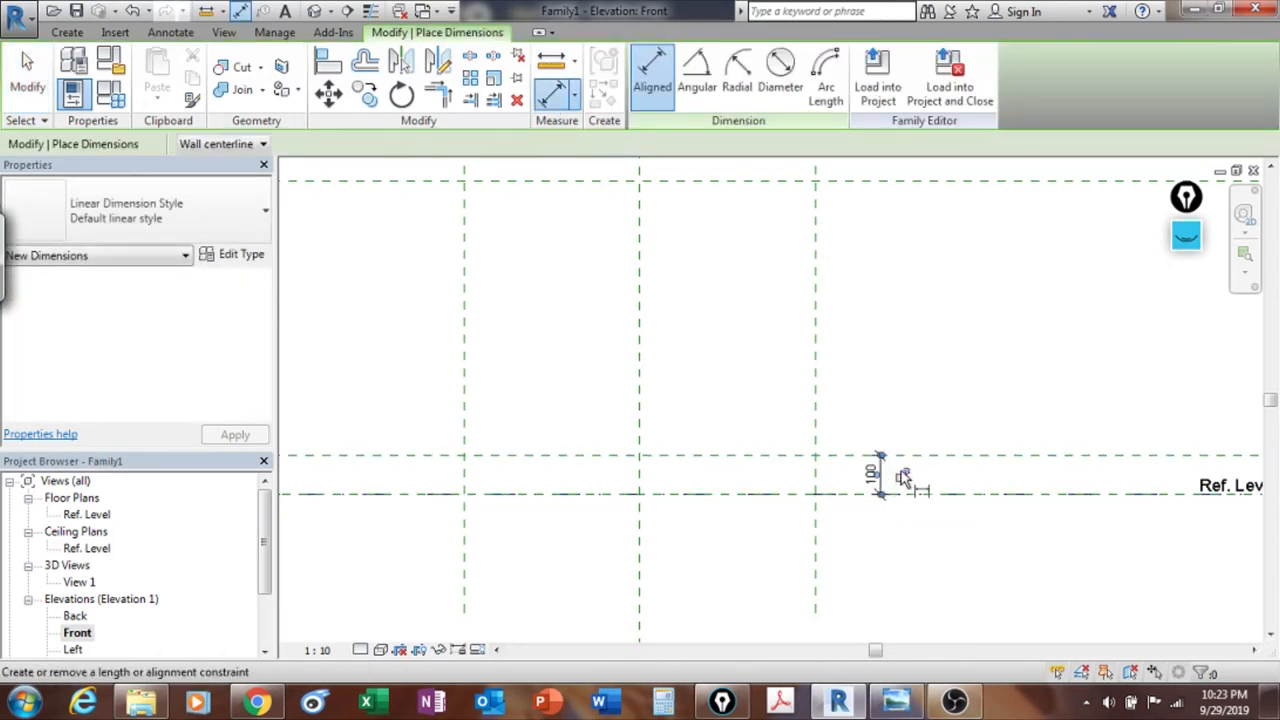
Step: Dimension the height from the base of cabinet plane to the top of cabinet plane and lock it
click(910, 456)
click(886, 195)
click(888, 272)
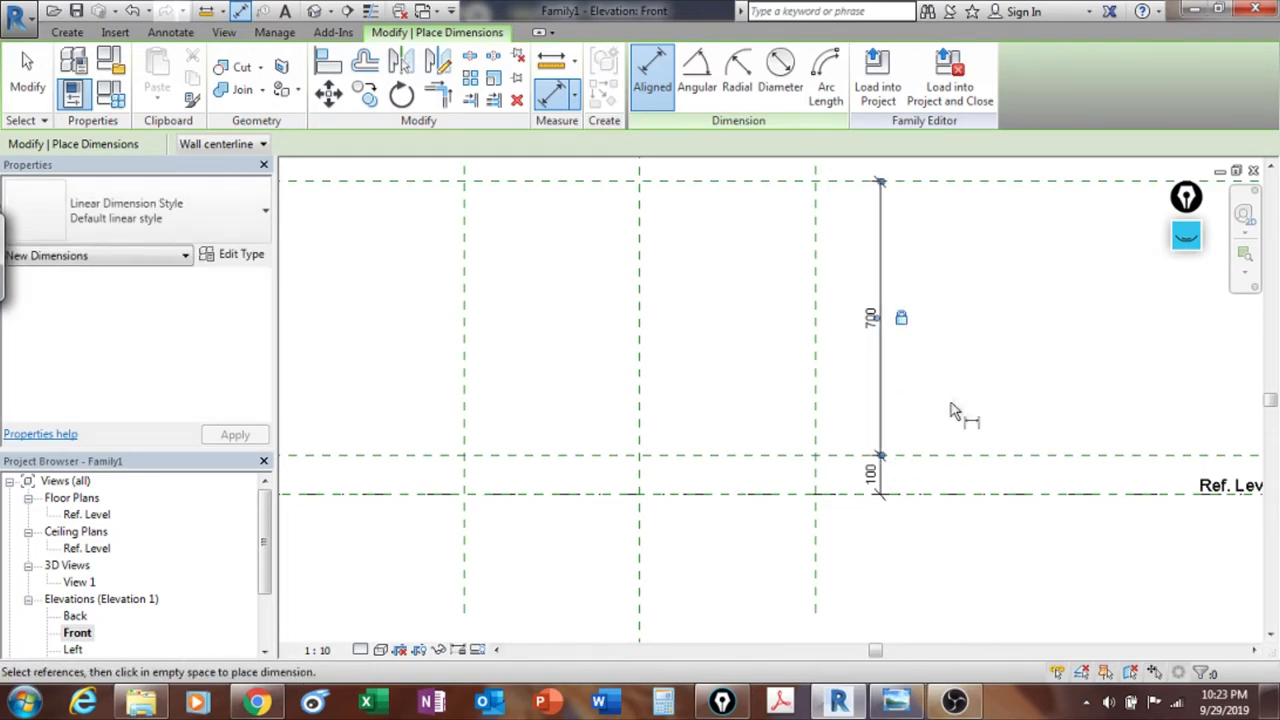
click(28, 75)
middle_drag(755, 400, 829, 434)
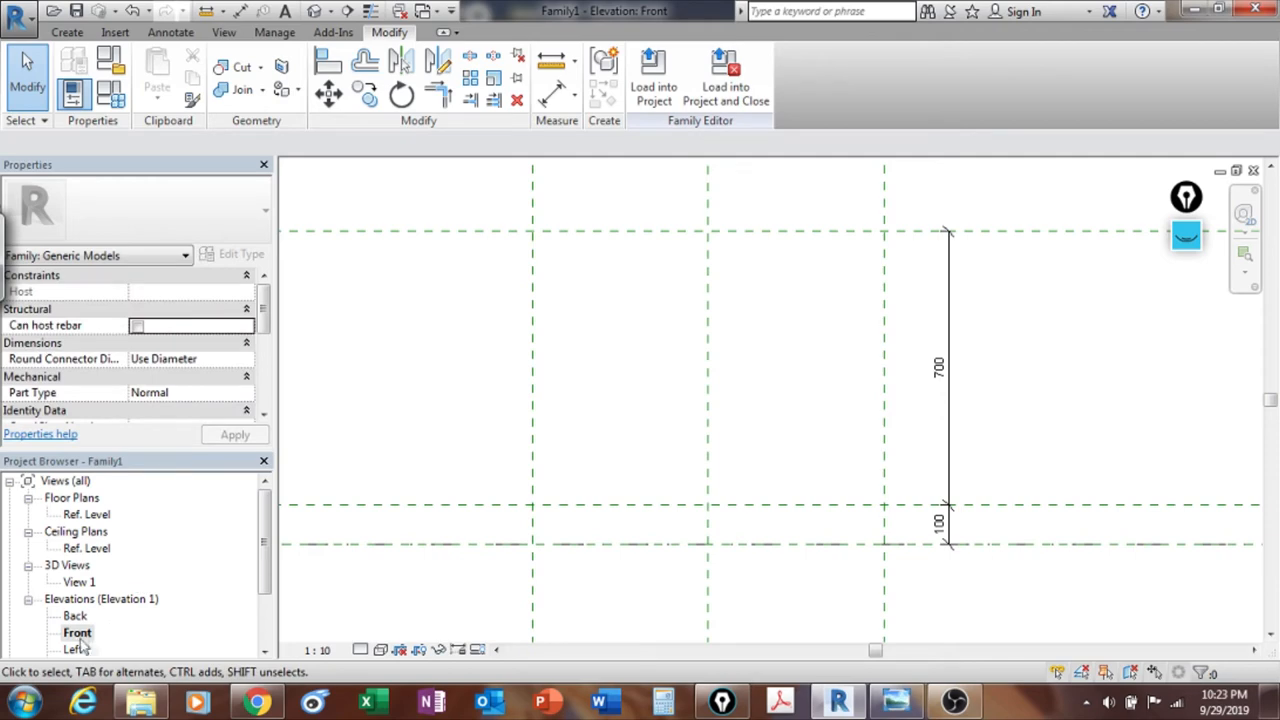
Step: In the Ref. Level floor plan, dimension the overall width between the two outer vertical reference planes, leaving it unlocked
double_click(86, 514)
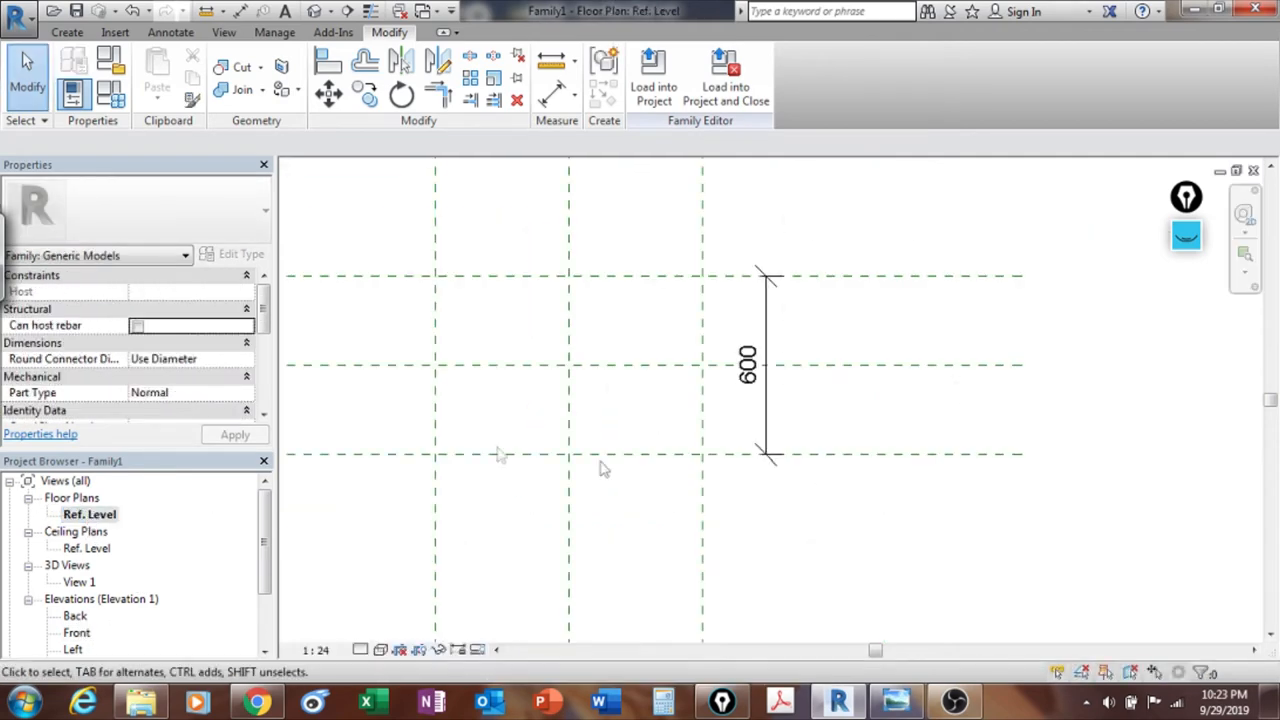
middle_drag(525, 508, 646, 480)
scroll(646, 480, up, 1)
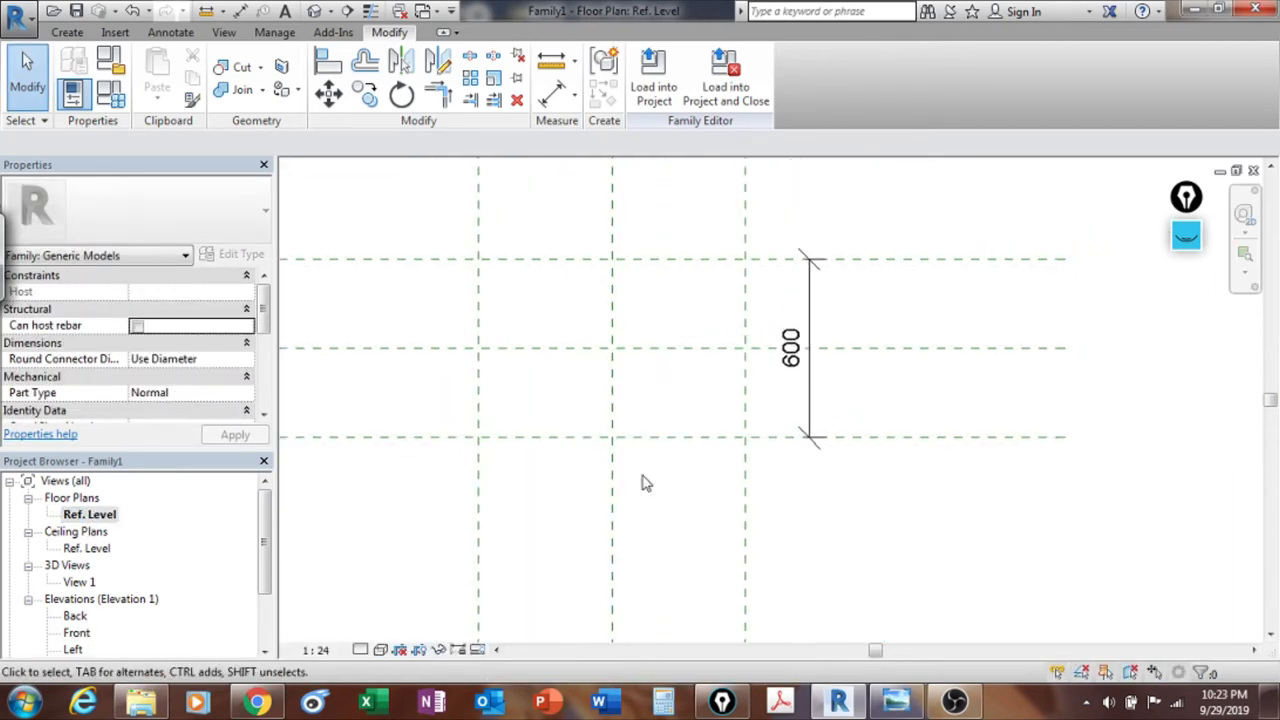
click(68, 33)
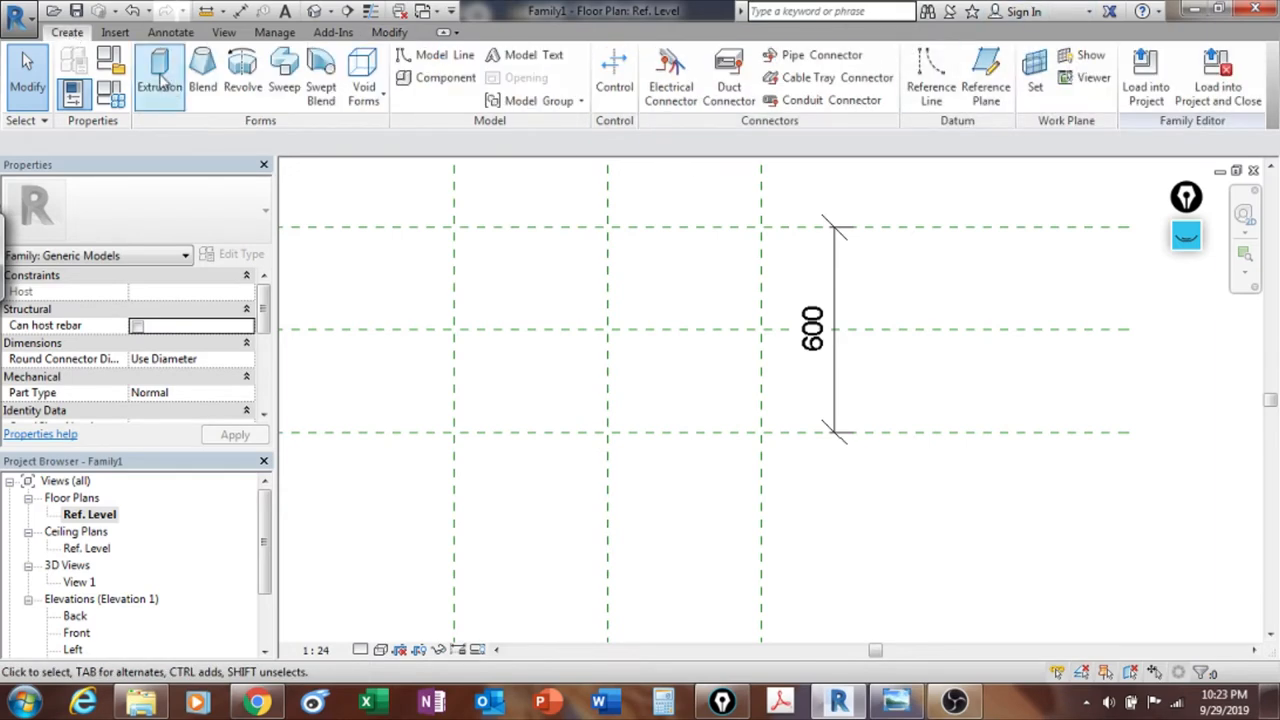
click(241, 11)
click(455, 505)
click(763, 514)
click(727, 545)
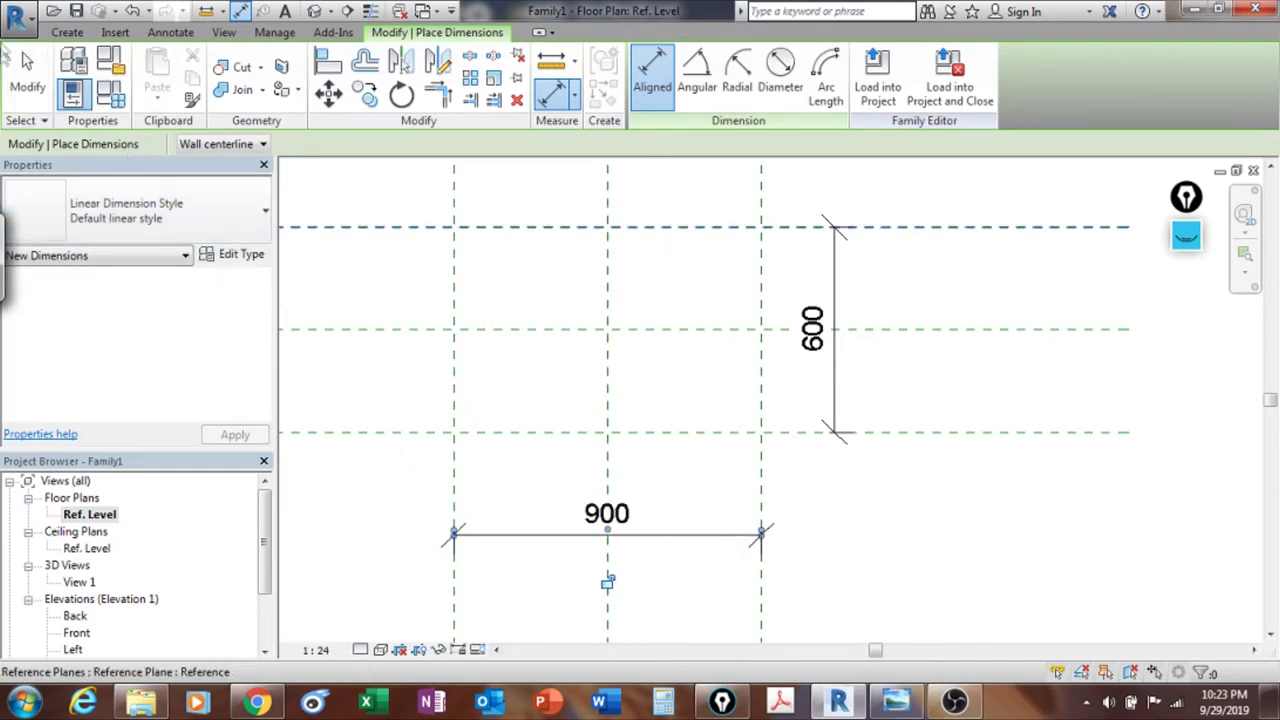
click(30, 62)
Step: Label the overall width dimension with a new type-based family parameter named "box w"
click(686, 508)
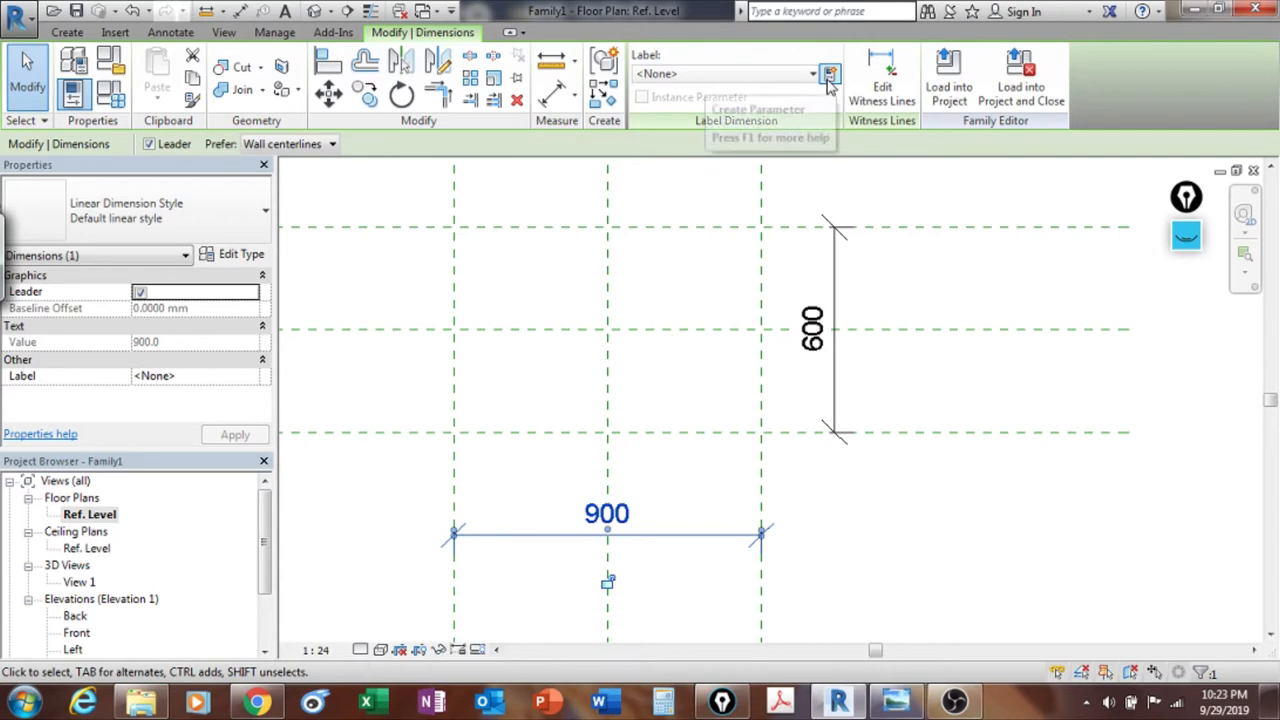
click(700, 73)
click(700, 92)
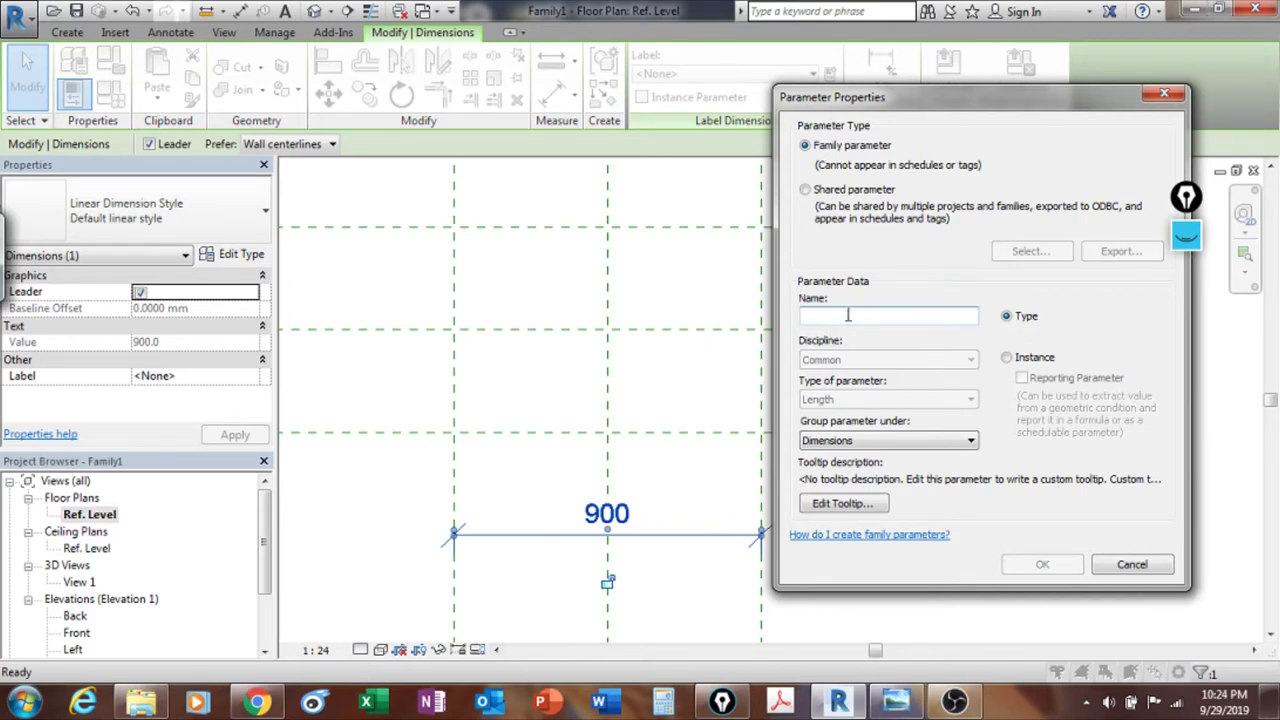
text(w)
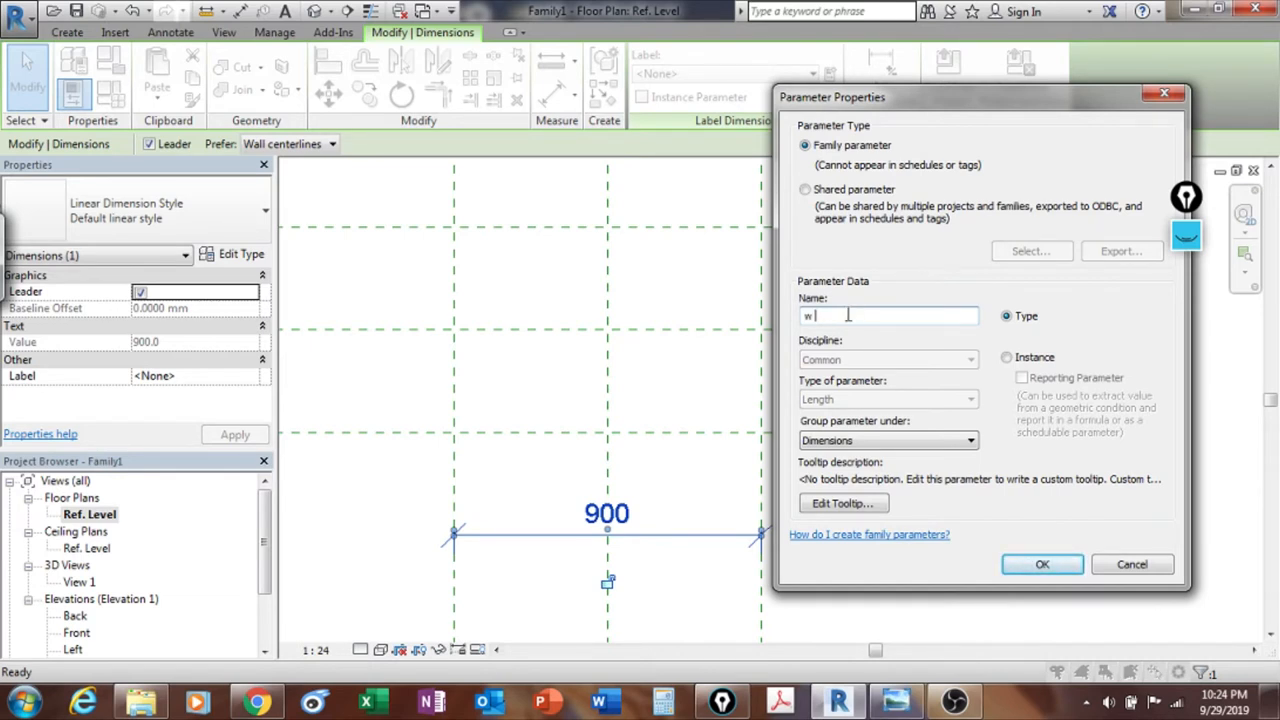
key(BackSpace)
text(box)
click(1042, 564)
click(946, 546)
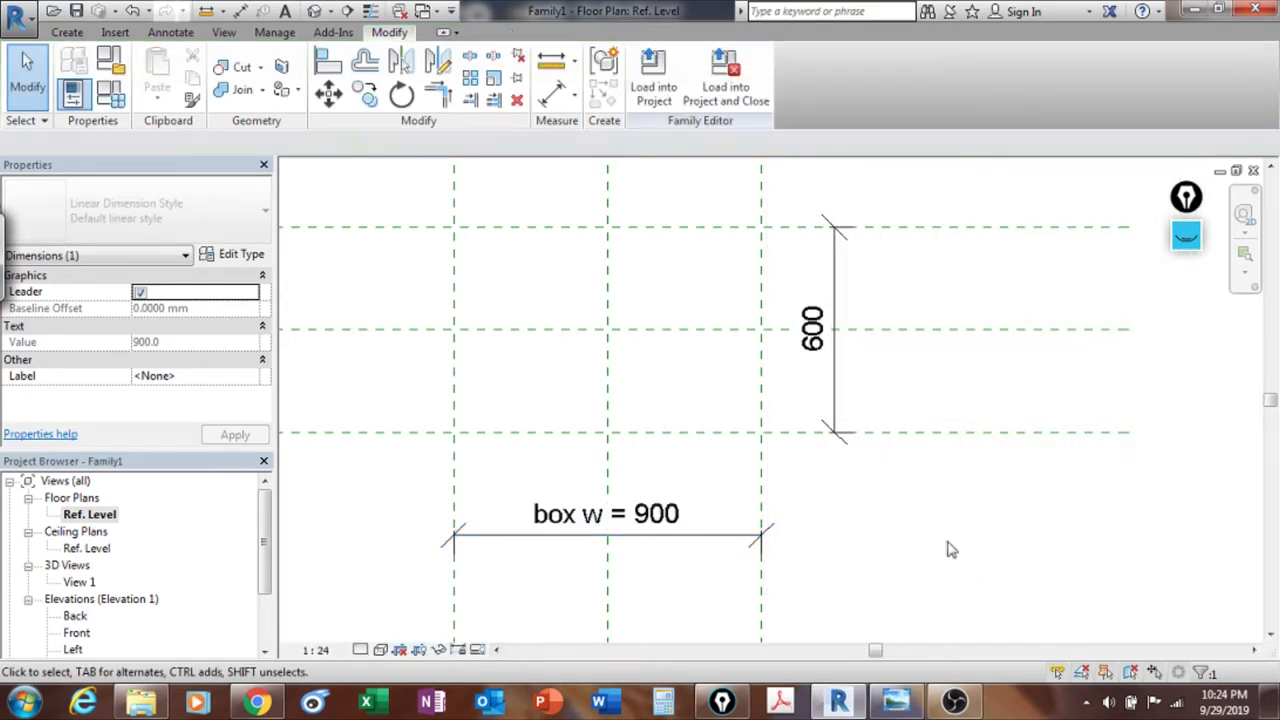
Step: Flex the family by setting the box w parameter to 1500 mm in Family Types and applying it
scroll(820, 450, down, 2)
middle_drag(820, 450, 989, 437)
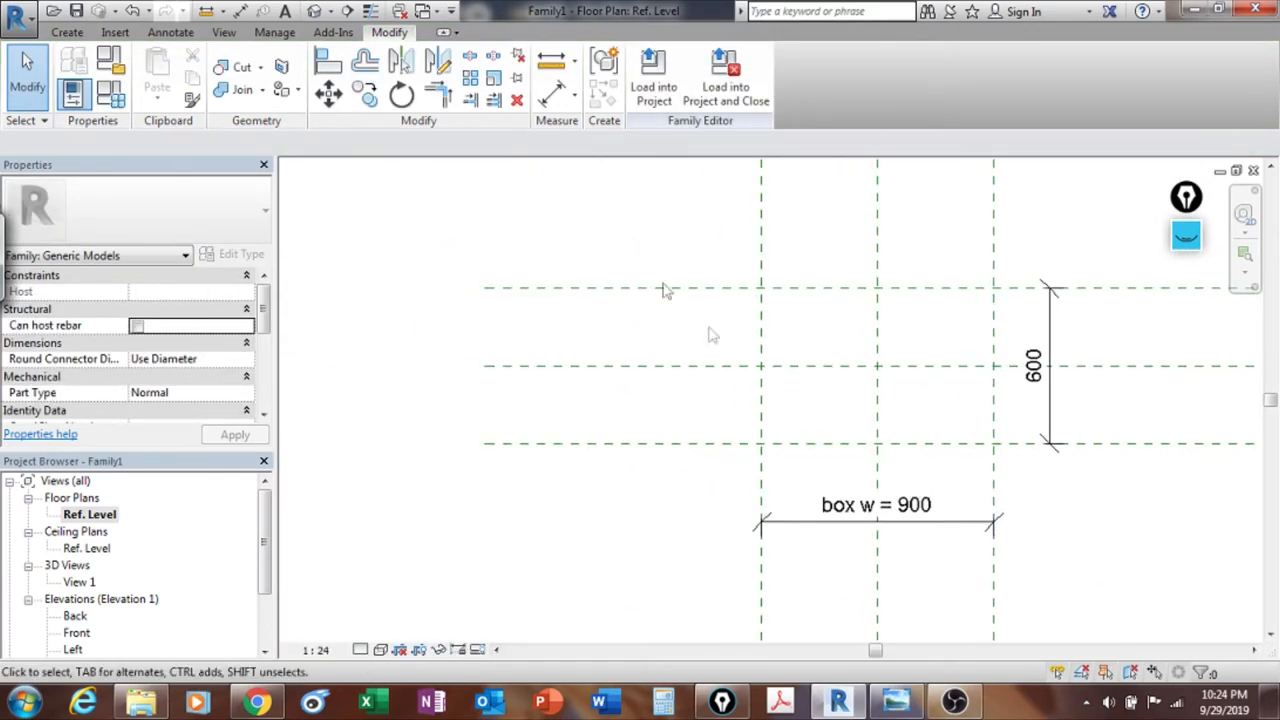
click(112, 93)
click(324, 266)
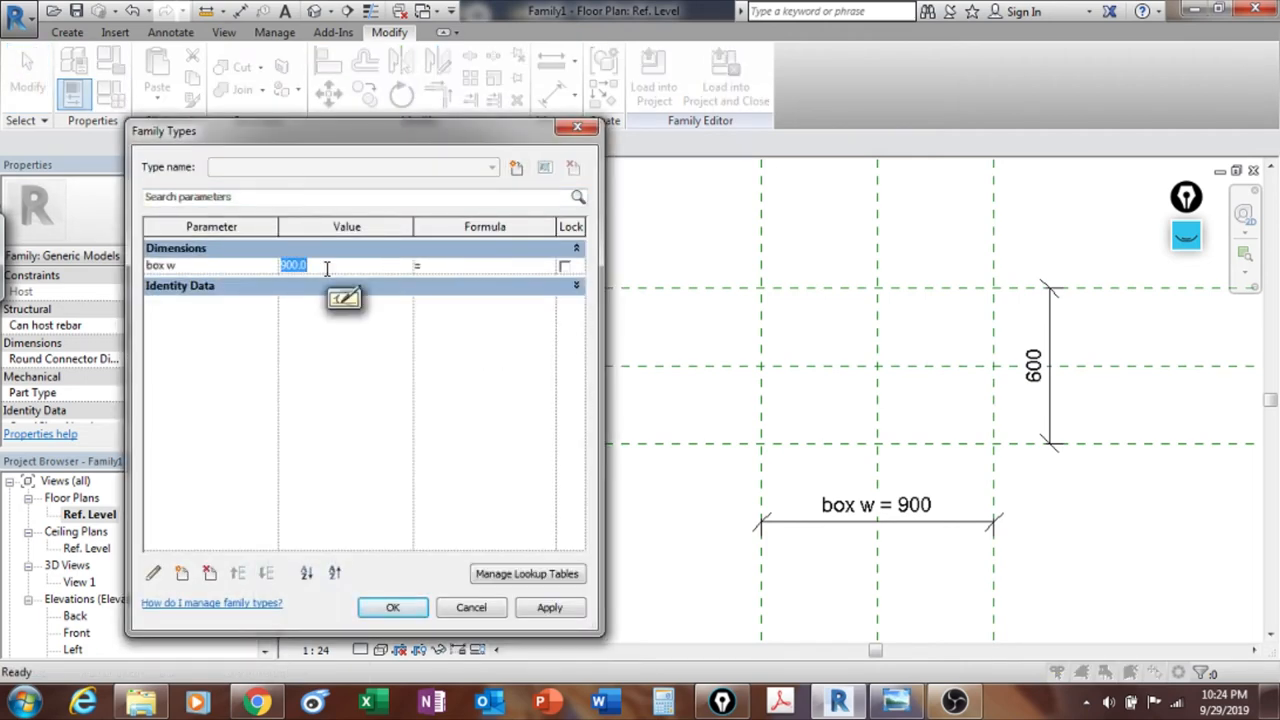
text(1500)
click(543, 614)
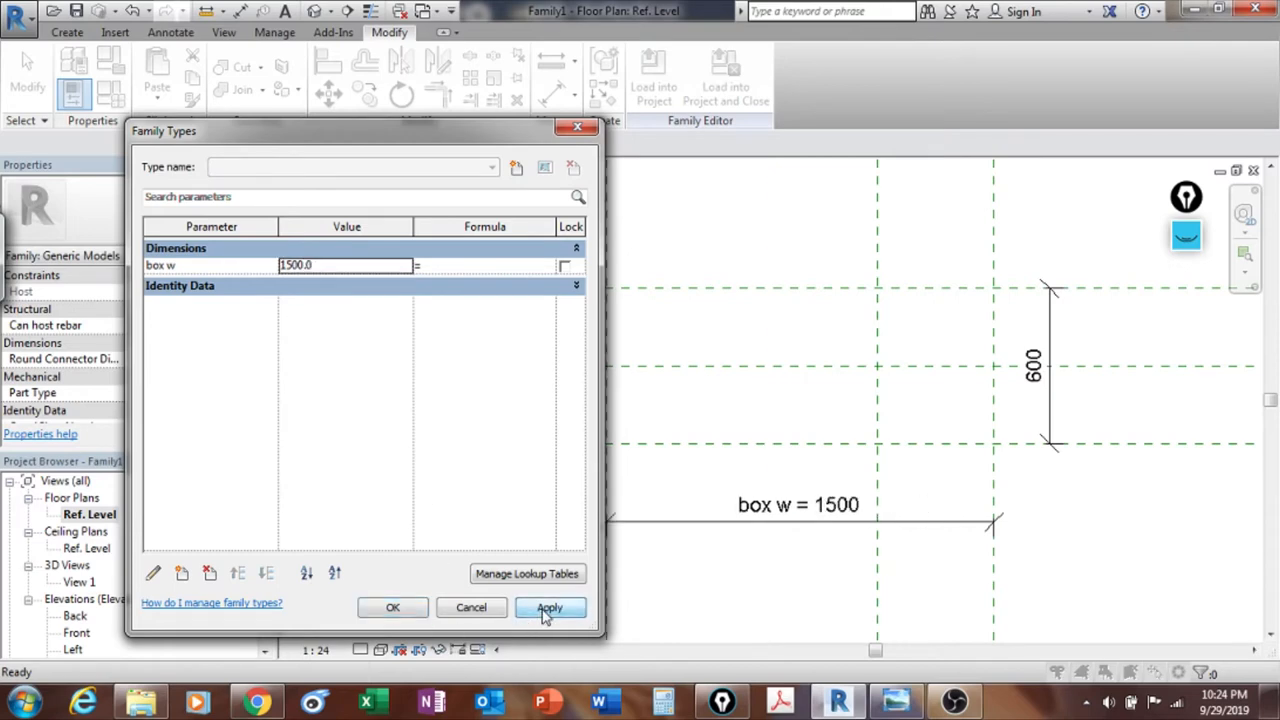
drag(440, 138, 360, 105)
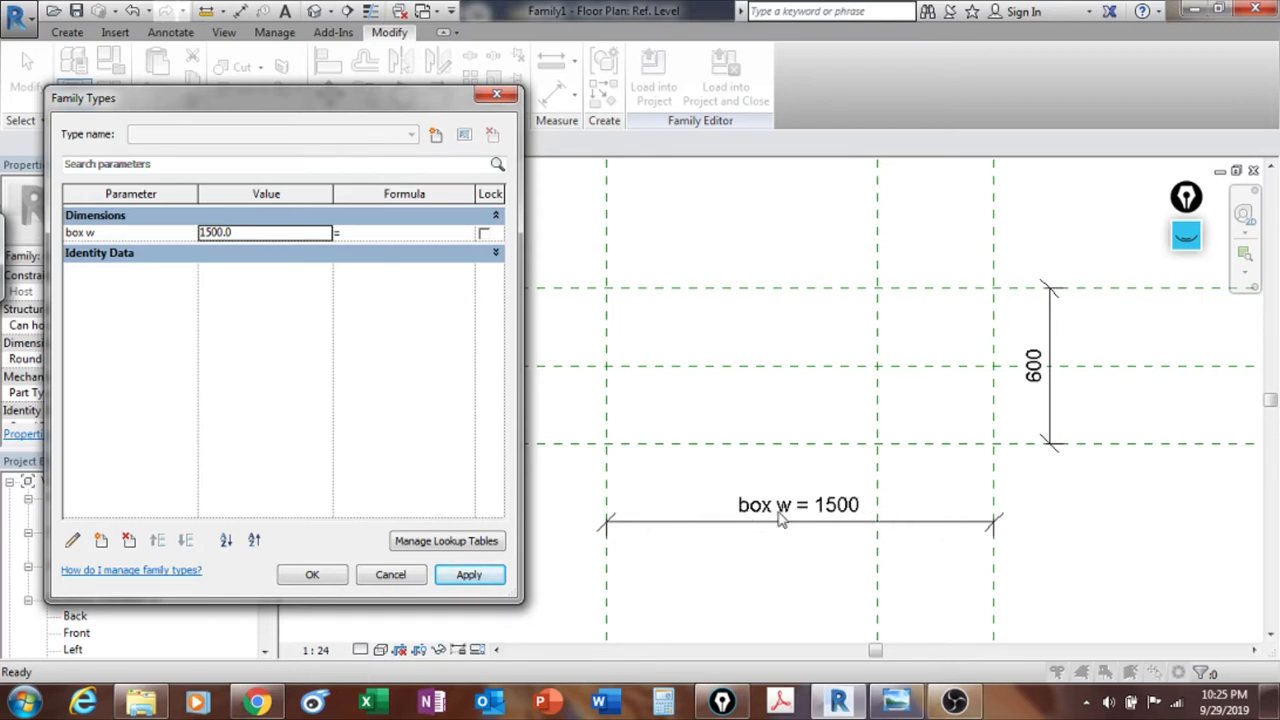
click(1184, 238)
click(1186, 318)
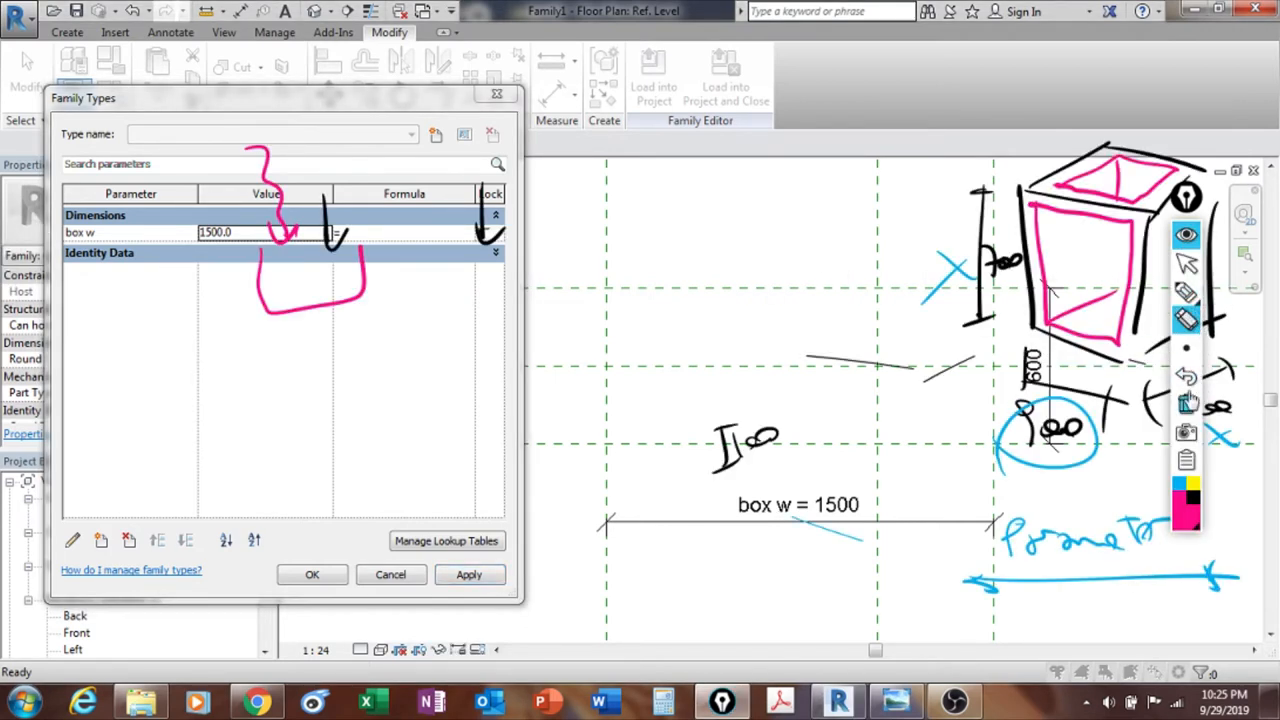
click(1186, 404)
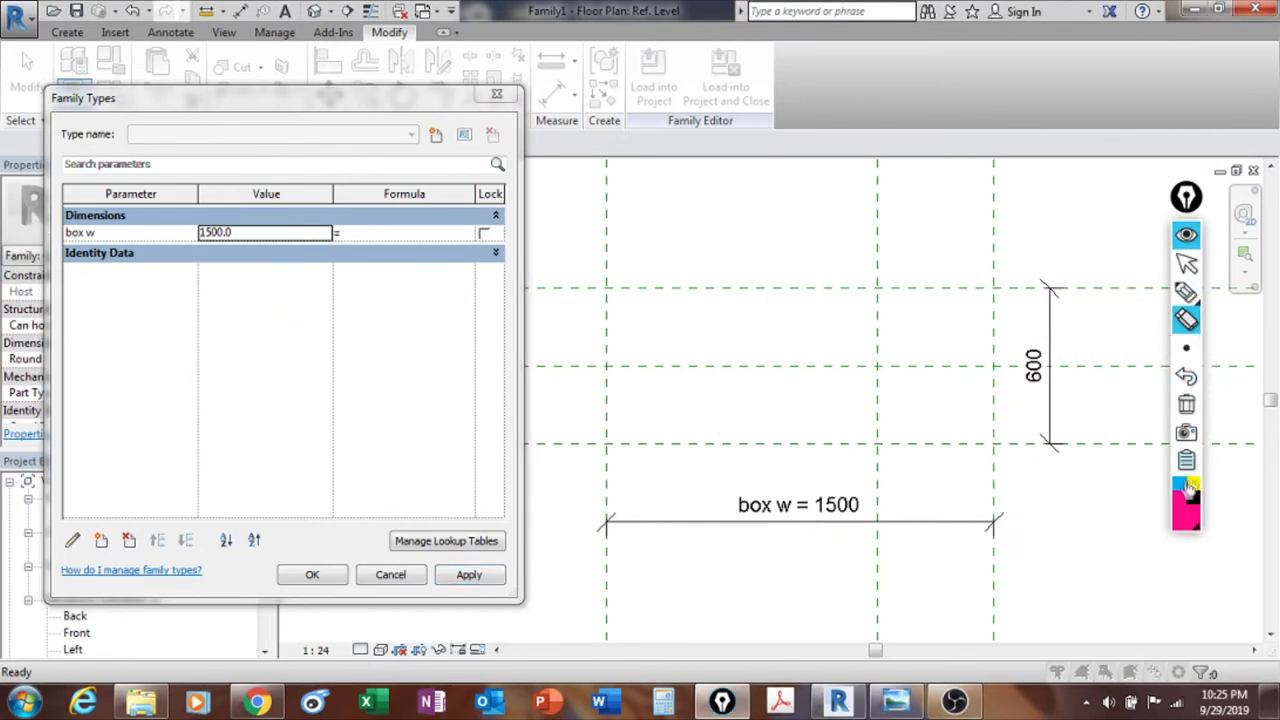
click(1186, 291)
mouse_move(871, 217)
mouse_down()
mouse_move(971, 212)
mouse_move(962, 230)
mouse_move(763, 226)
mouse_move(790, 232)
mouse_up()
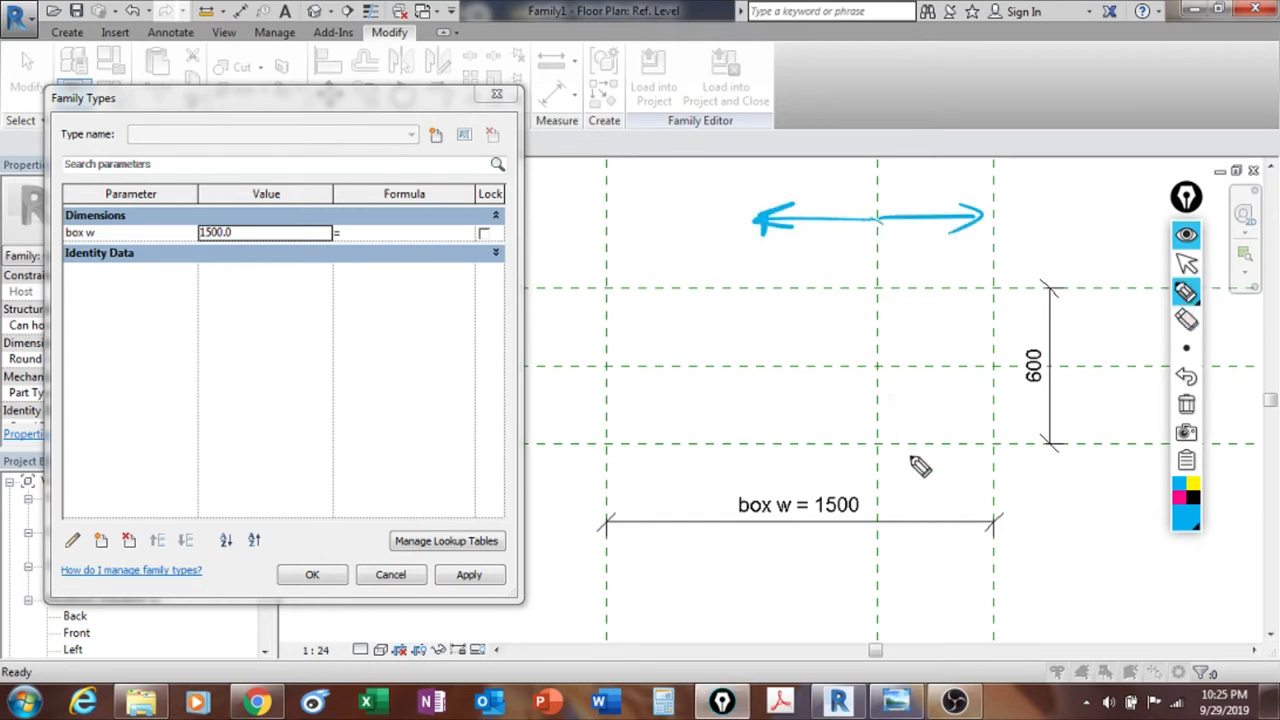
click(904, 451)
mouse_move(872, 492)
mouse_down()
mouse_move(722, 506)
mouse_move(877, 495)
mouse_up()
mouse_move(756, 576)
mouse_down()
mouse_move(823, 583)
mouse_move(978, 553)
mouse_up()
mouse_move(893, 417)
mouse_down()
mouse_move(896, 438)
mouse_move(995, 420)
mouse_move(986, 432)
mouse_up()
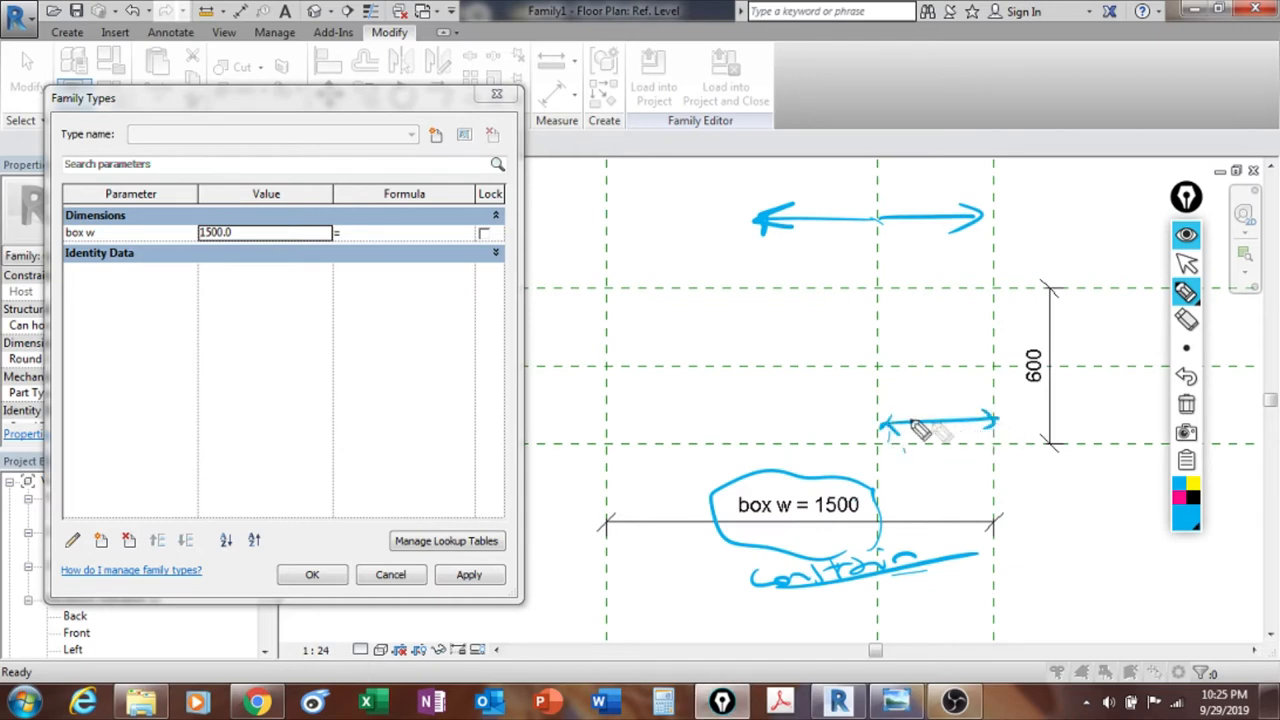
drag(880, 421, 763, 421)
mouse_move(730, 307)
mouse_down()
mouse_move(758, 540)
mouse_move(752, 615)
mouse_up()
drag(790, 412, 790, 436)
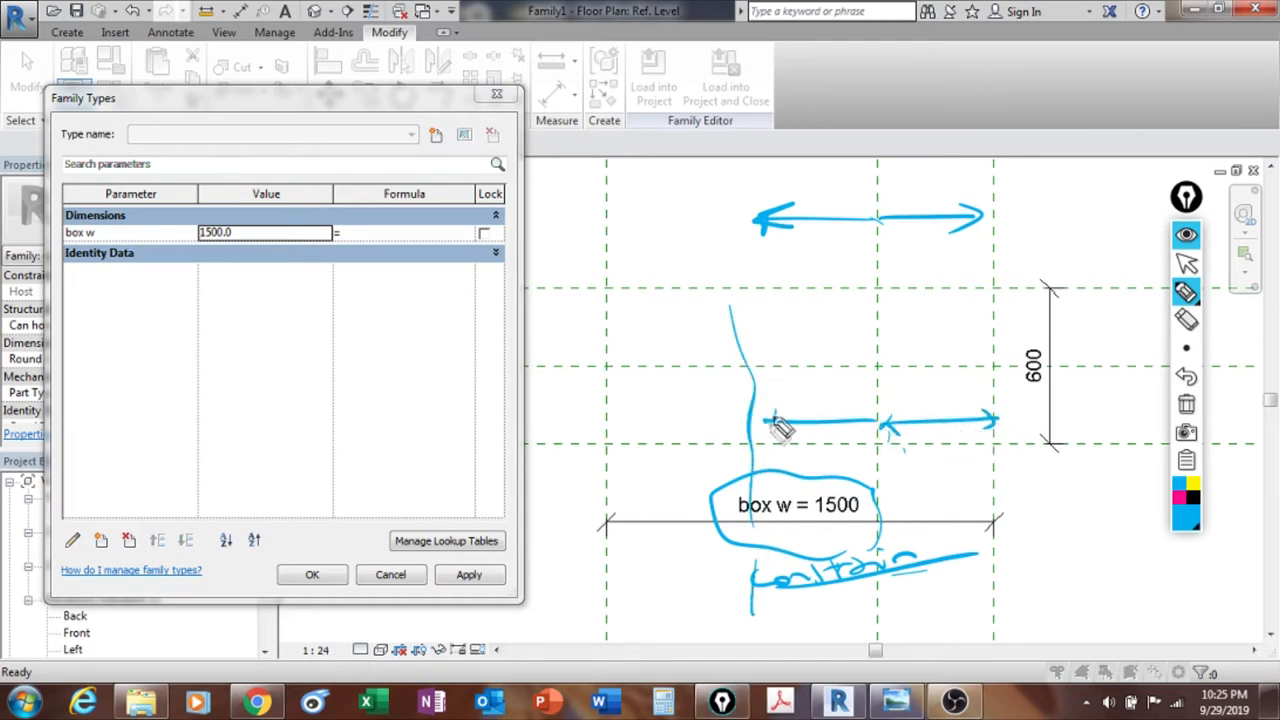
drag(800, 384, 826, 380)
mouse_move(914, 386)
mouse_down()
mouse_move(944, 402)
mouse_move(916, 384)
mouse_move(942, 376)
mouse_up()
drag(792, 320, 866, 355)
mouse_move(930, 305)
mouse_down()
mouse_move(902, 345)
mouse_move(975, 343)
mouse_up()
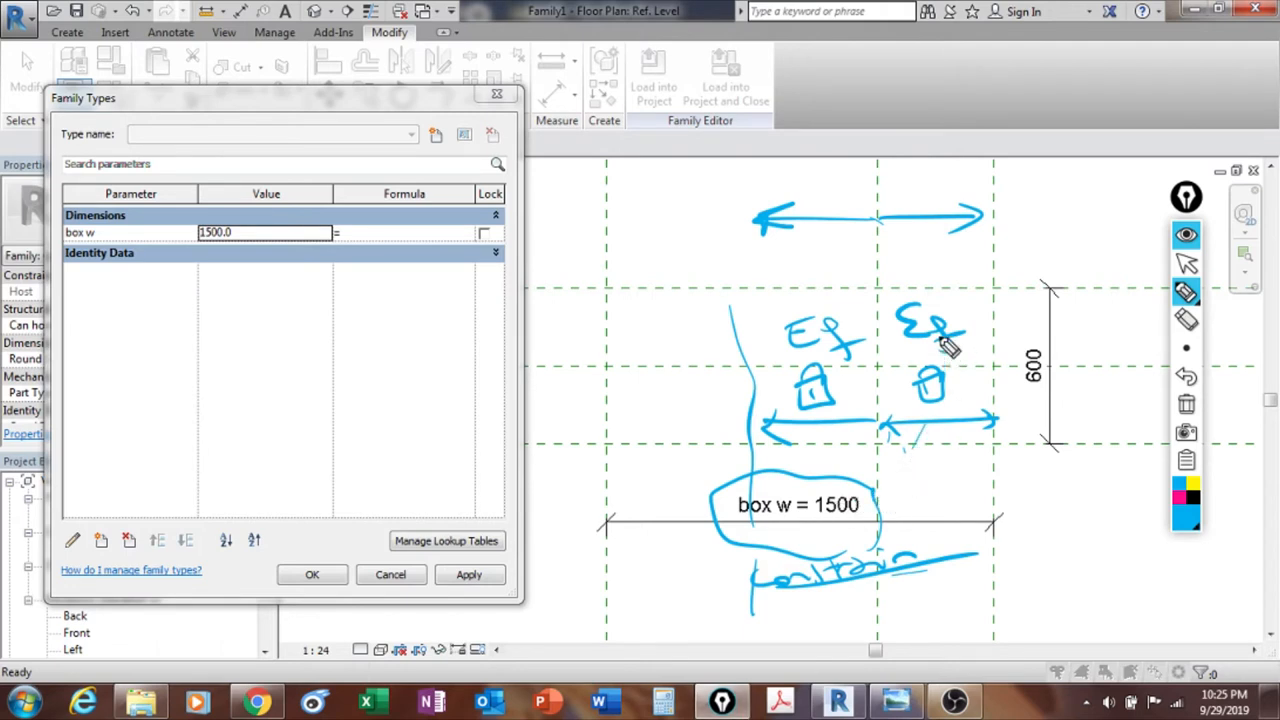
click(1186, 234)
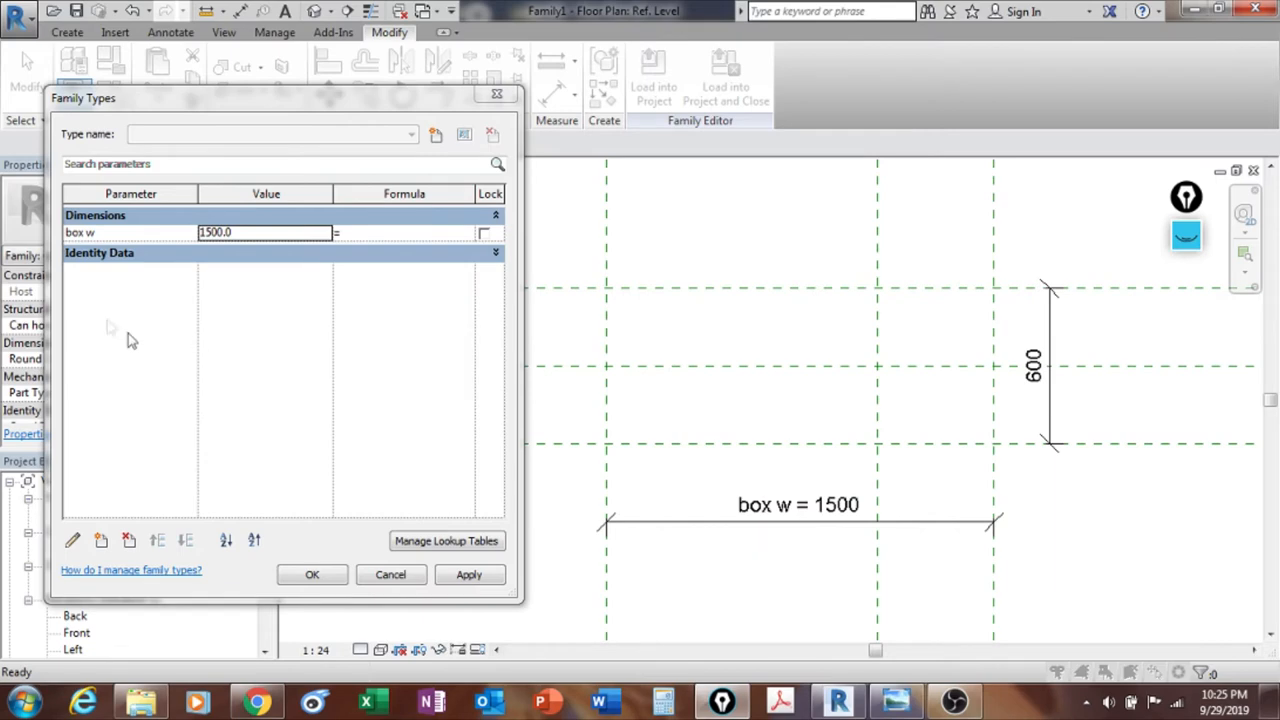
Step: Set the box w parameter to 900 mm in Family Types, apply it and close the dialog
click(278, 234)
text(900)
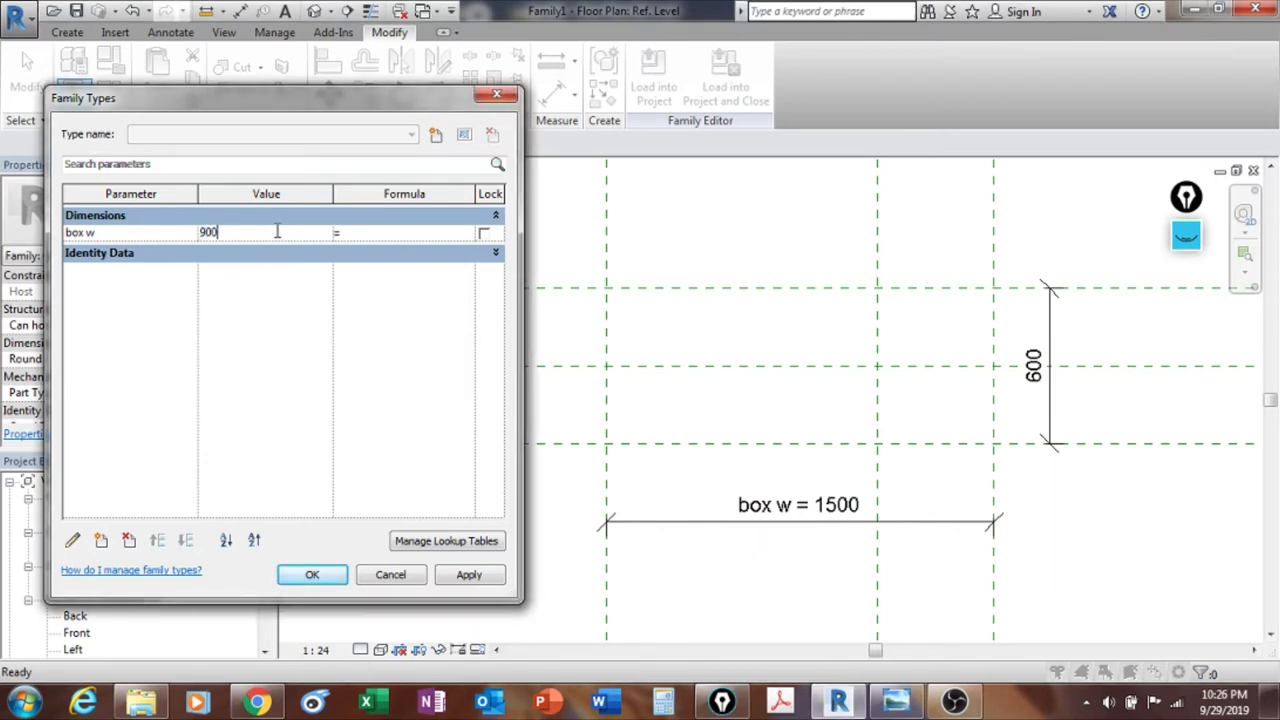
click(488, 578)
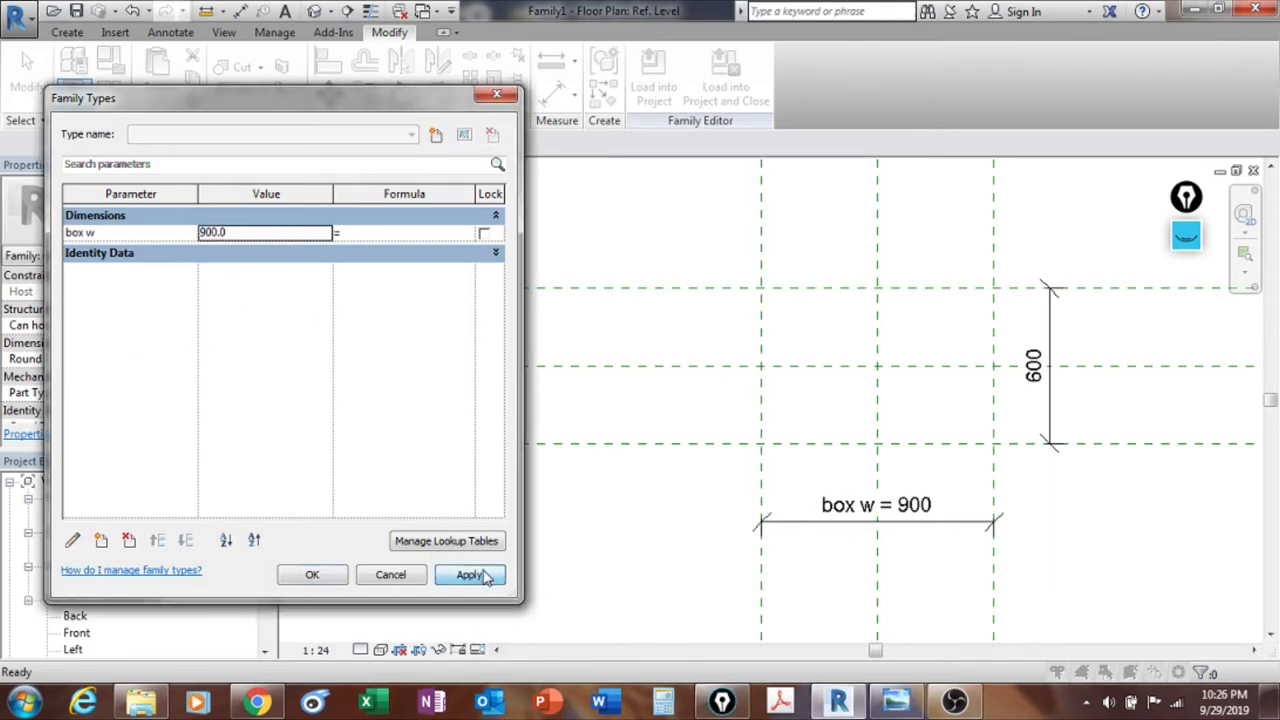
click(311, 578)
middle_drag(750, 518, 643, 484)
scroll(562, 451, up, 2)
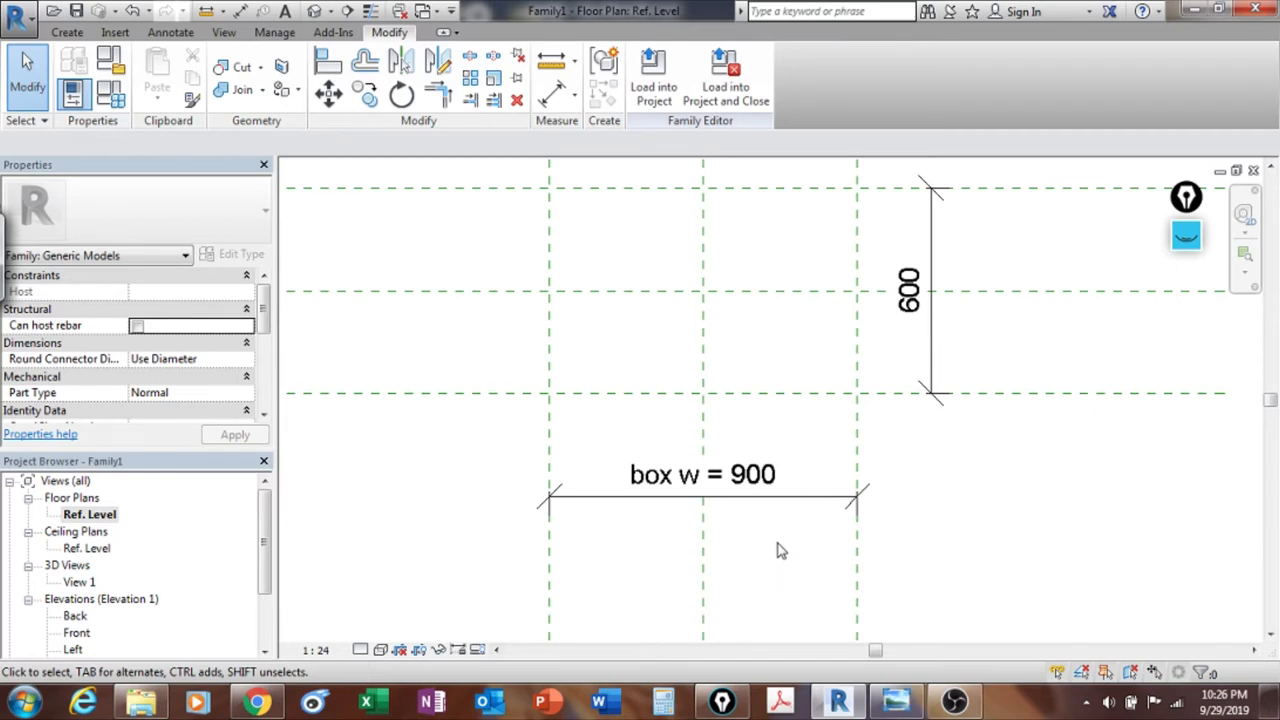
middle_drag(809, 584, 931, 554)
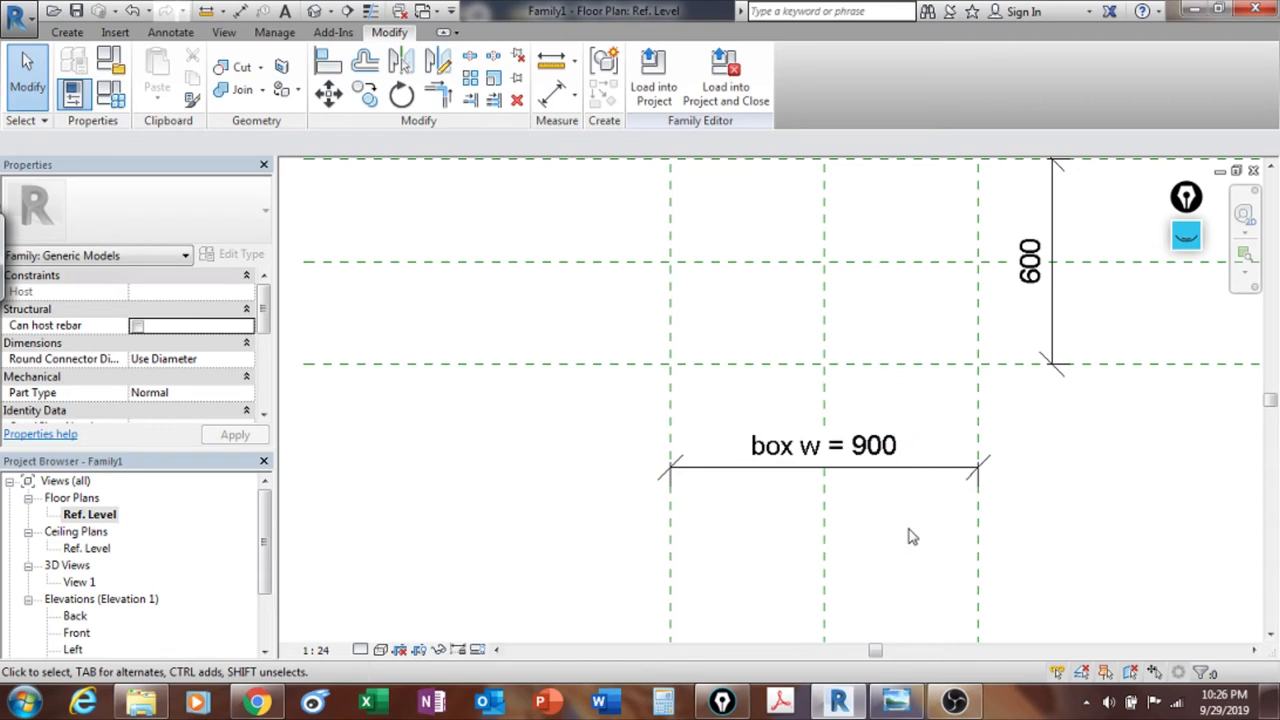
Step: Add a continuous aligned dimension across the two outer vertical reference planes and the center plane, and make its segments equal
key(d)
key(i)
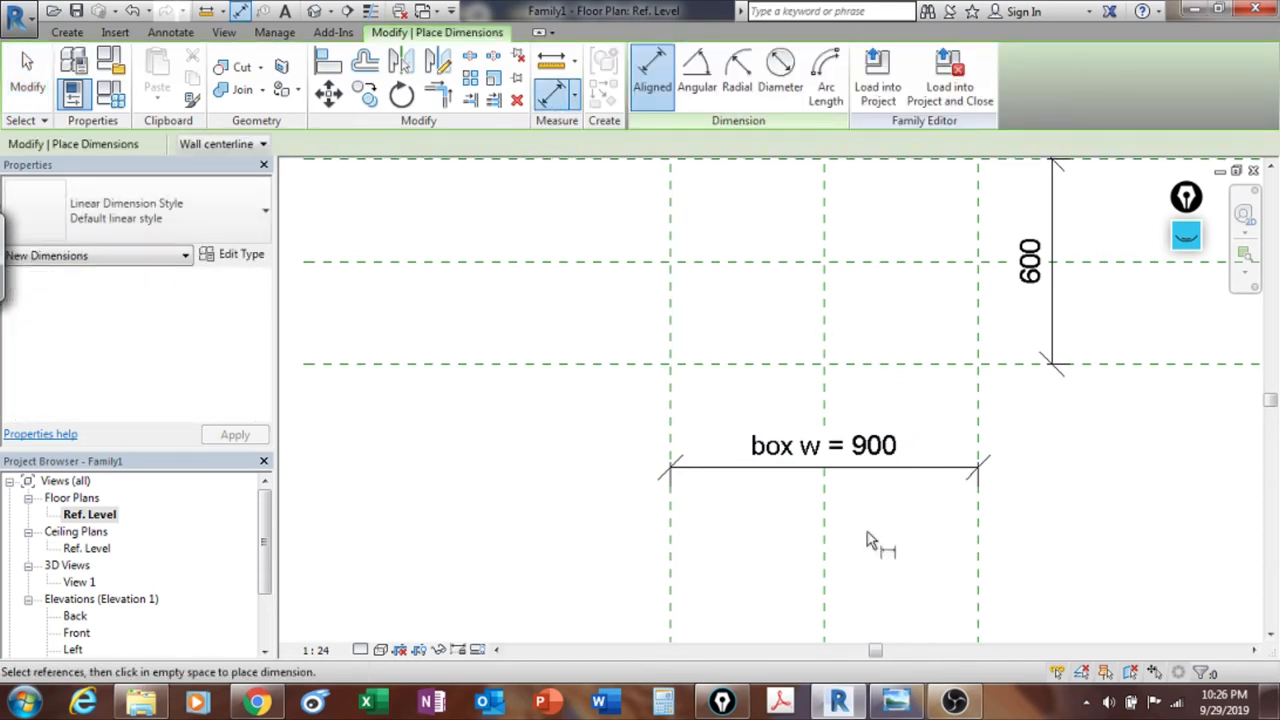
click(978, 568)
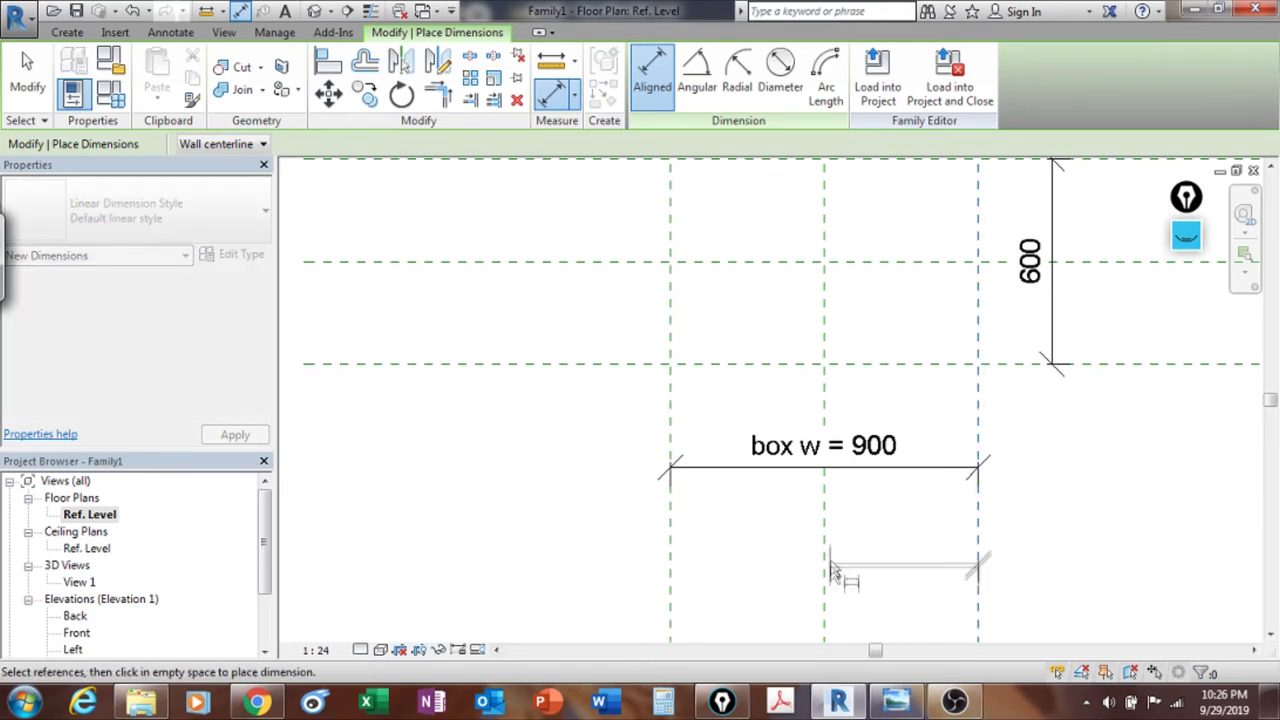
click(822, 578)
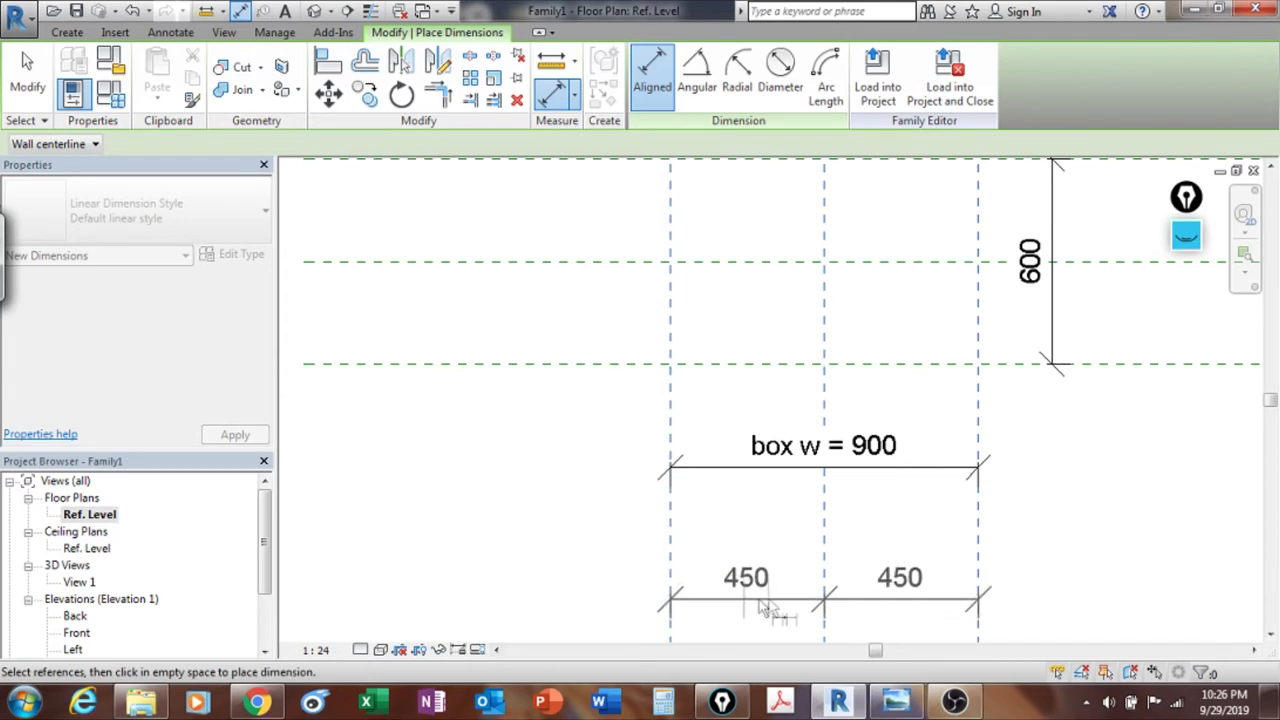
click(766, 598)
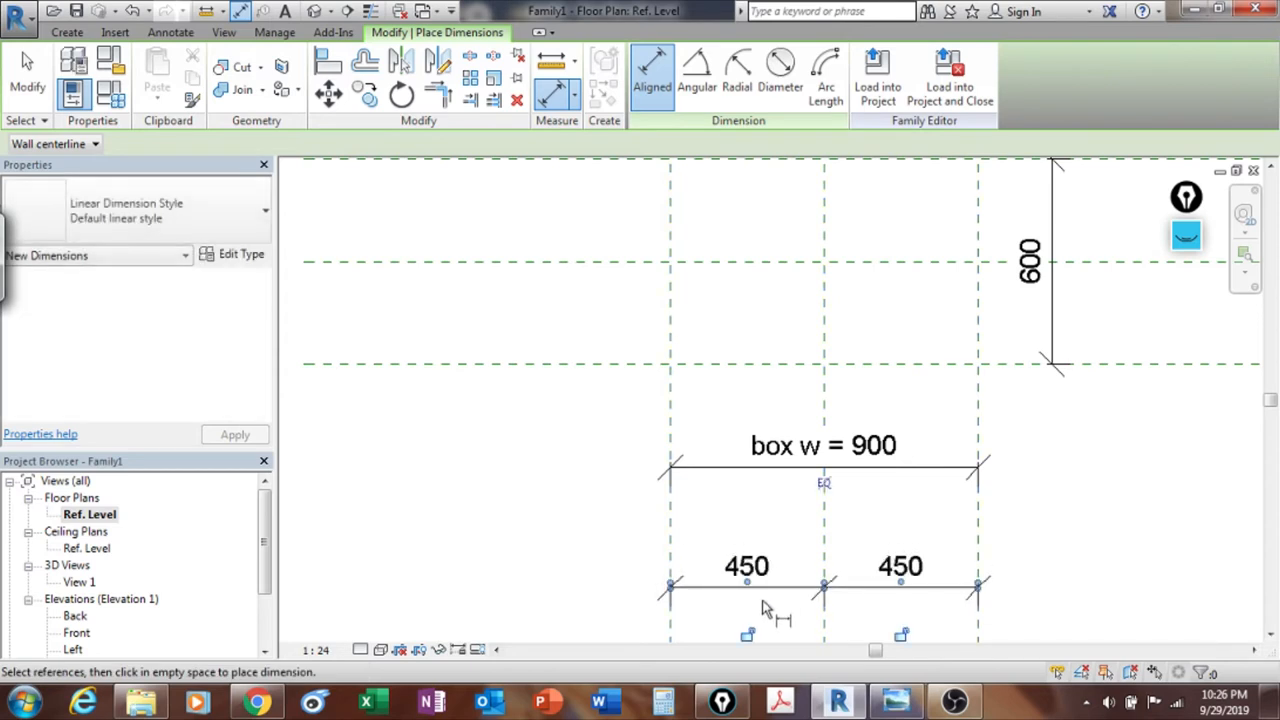
click(823, 485)
key(Escape)
key(Escape)
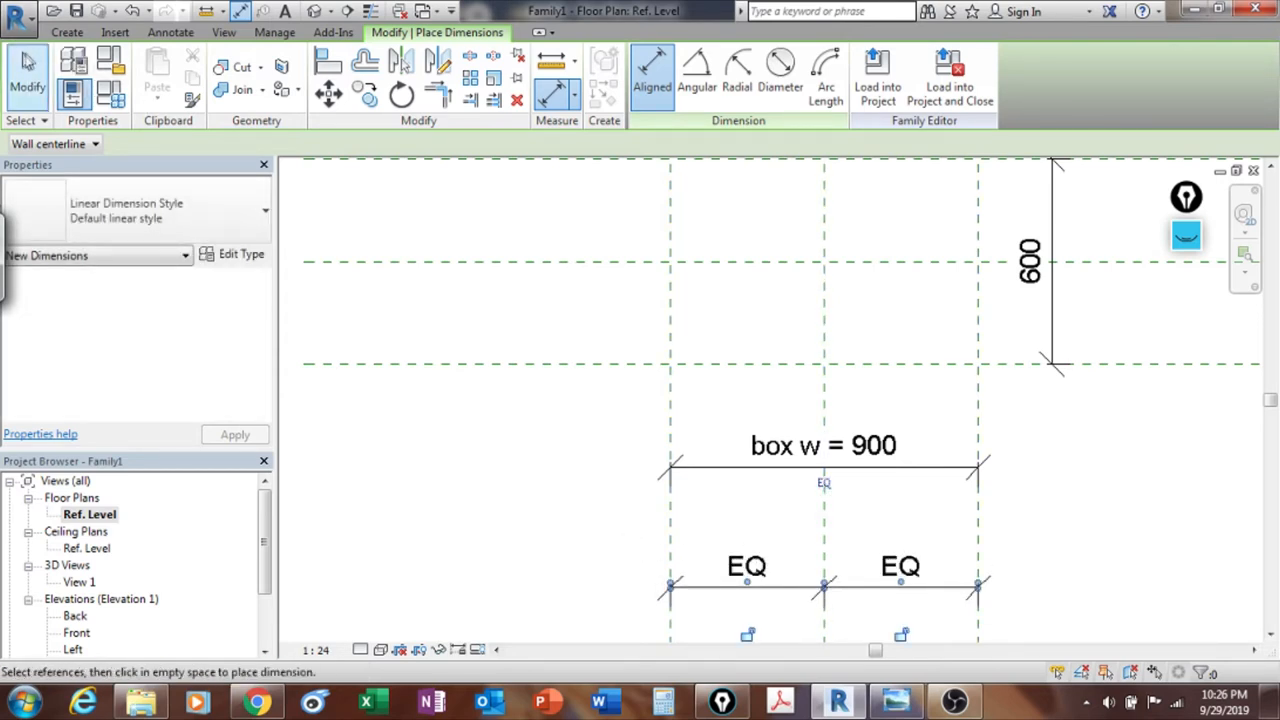
Step: Flex the equally spaced planes by setting the box w parameter to 1500 mm in Family Types and applying it
scroll(915, 500, down, 2)
middle_drag(931, 523, 1046, 411)
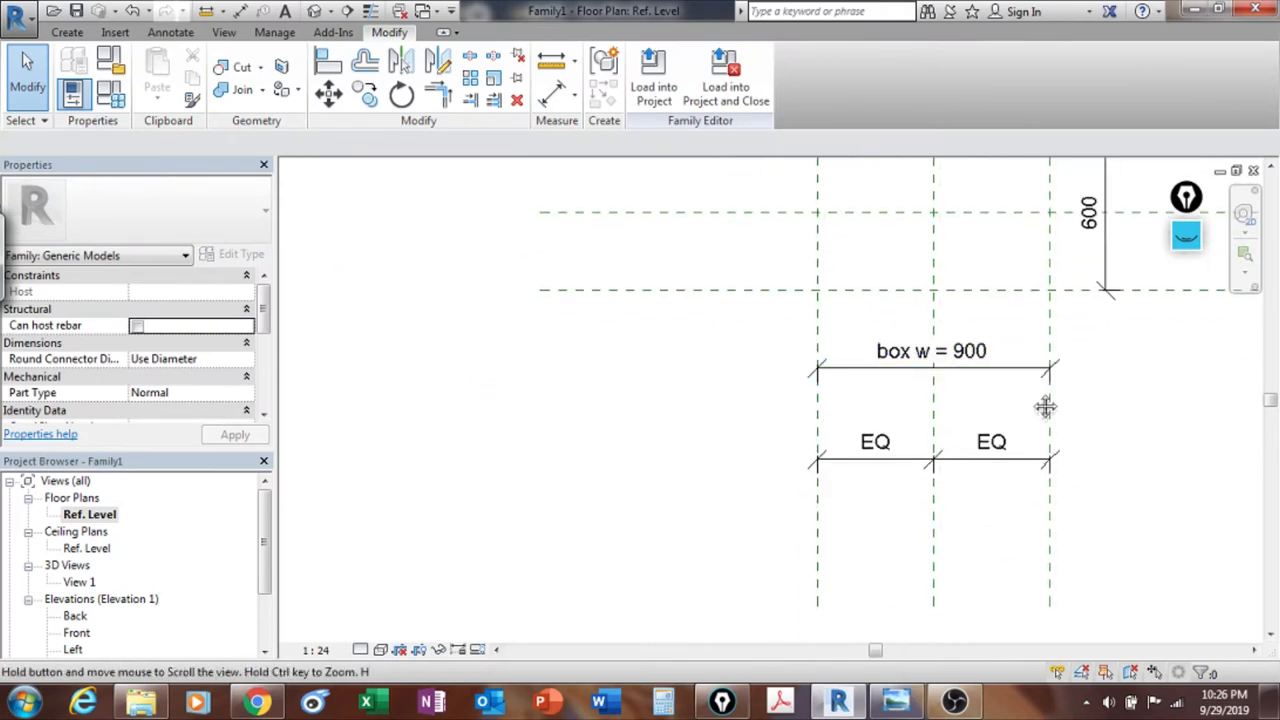
middle_drag(910, 365, 900, 455)
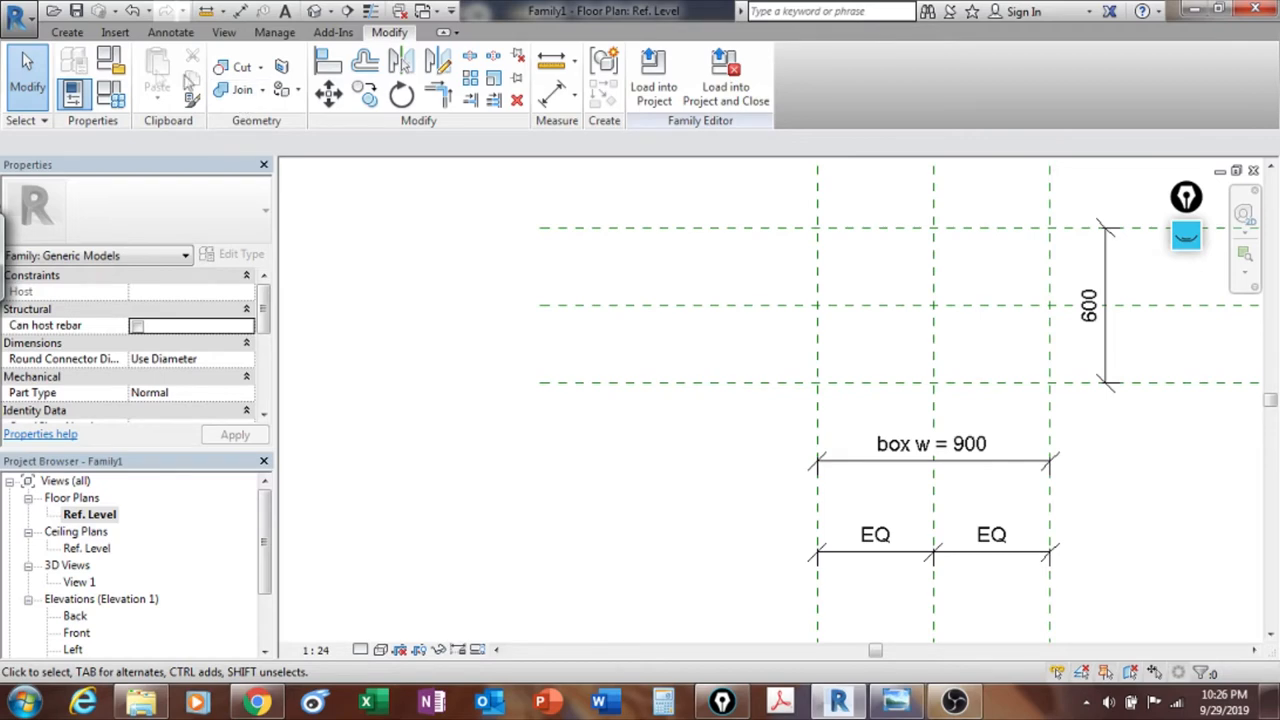
click(110, 92)
click(257, 232)
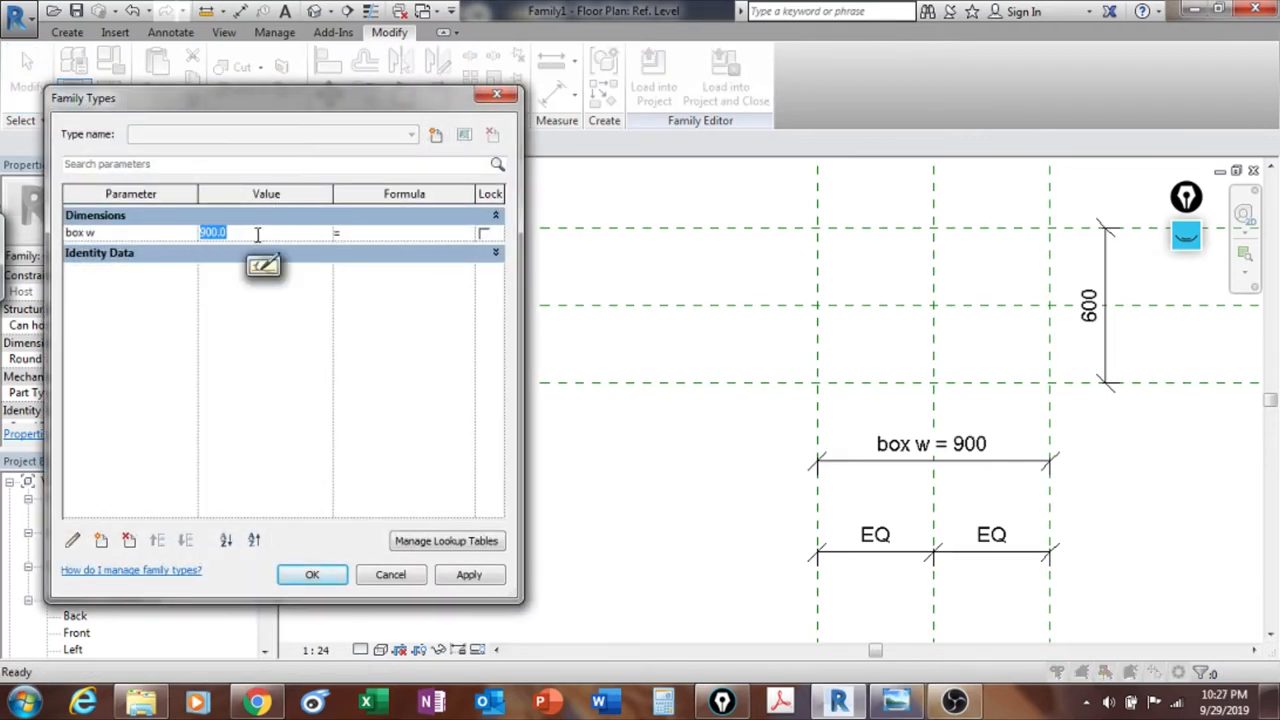
text(1)
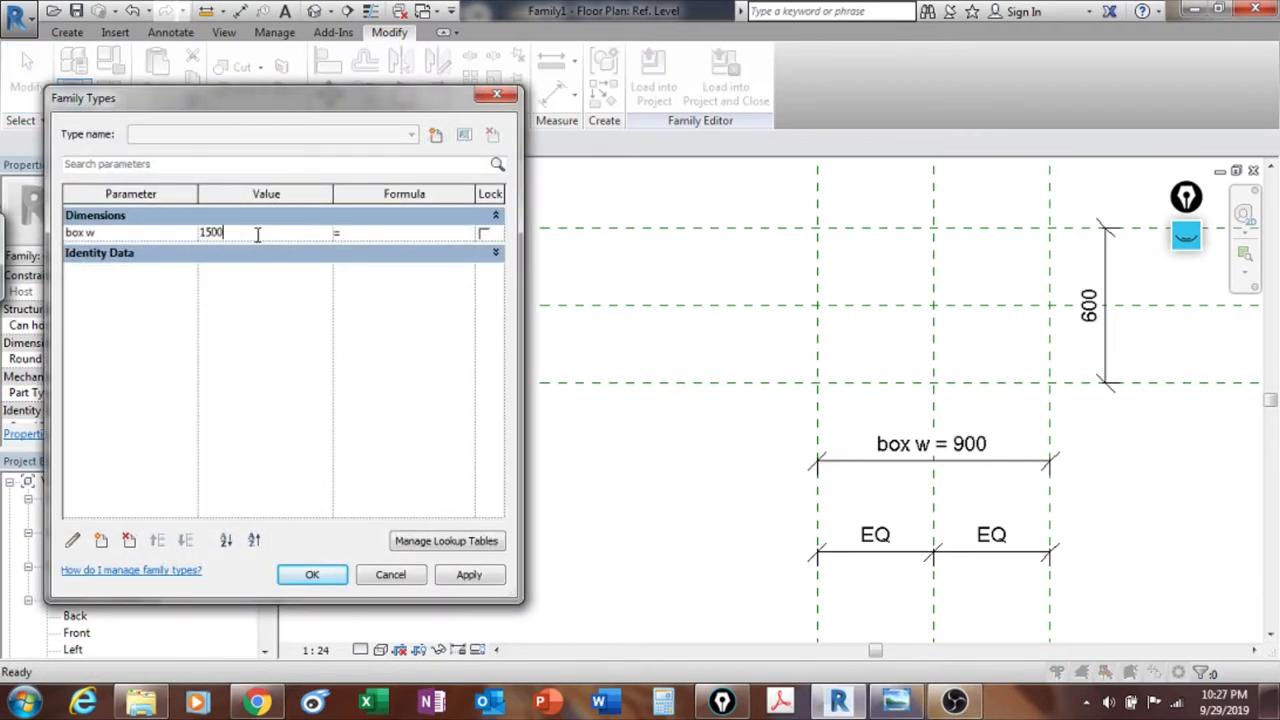
text(500)
click(467, 576)
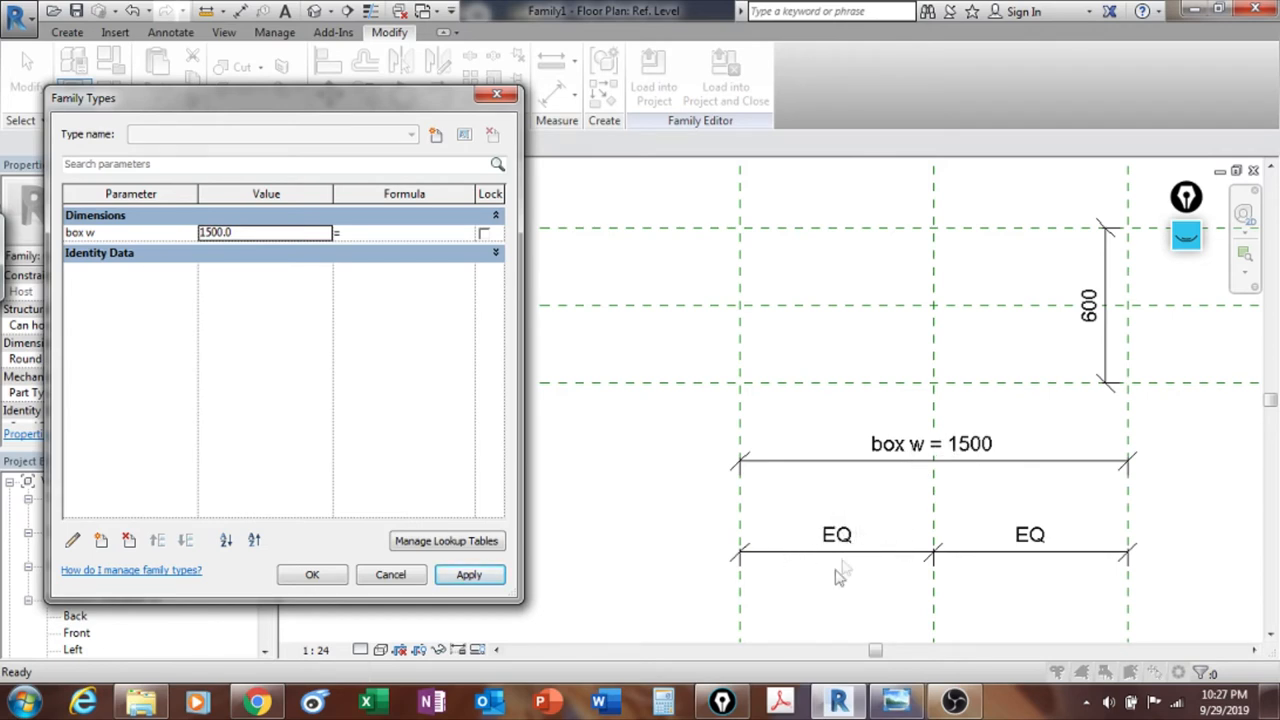
Step: Set the box w parameter back to 900 mm, apply it and close Family Types
click(243, 231)
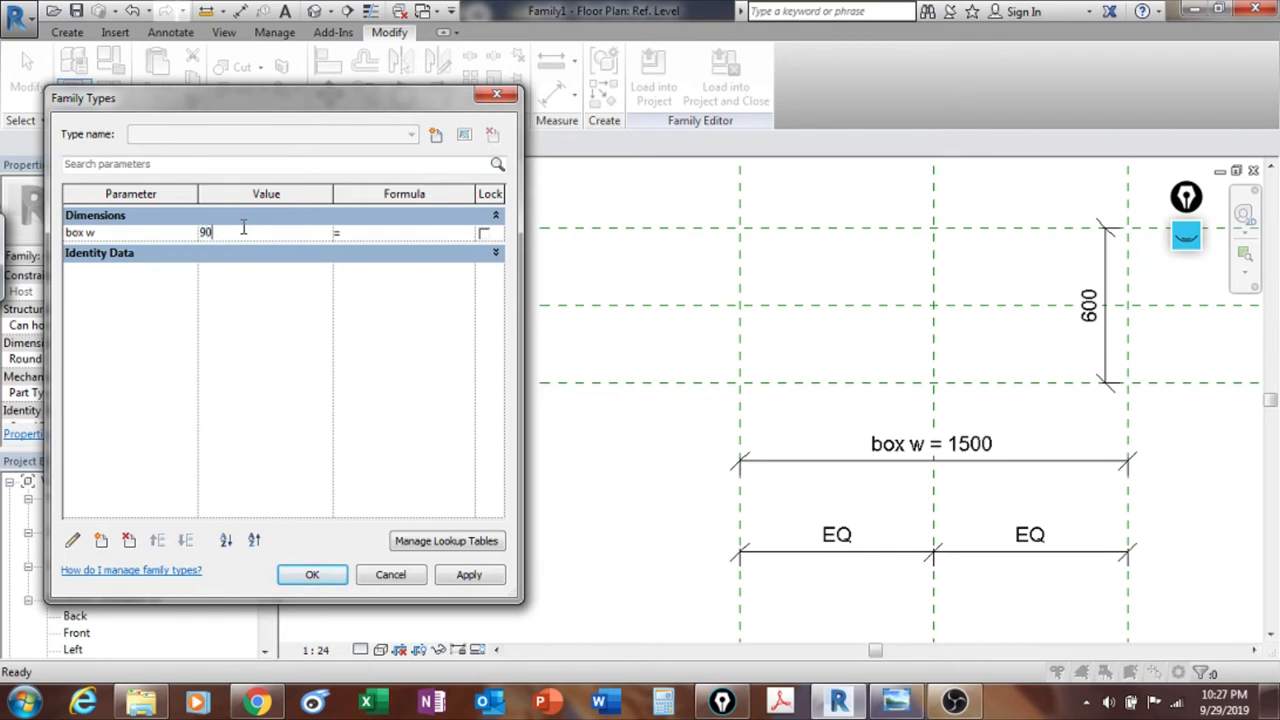
text(900)
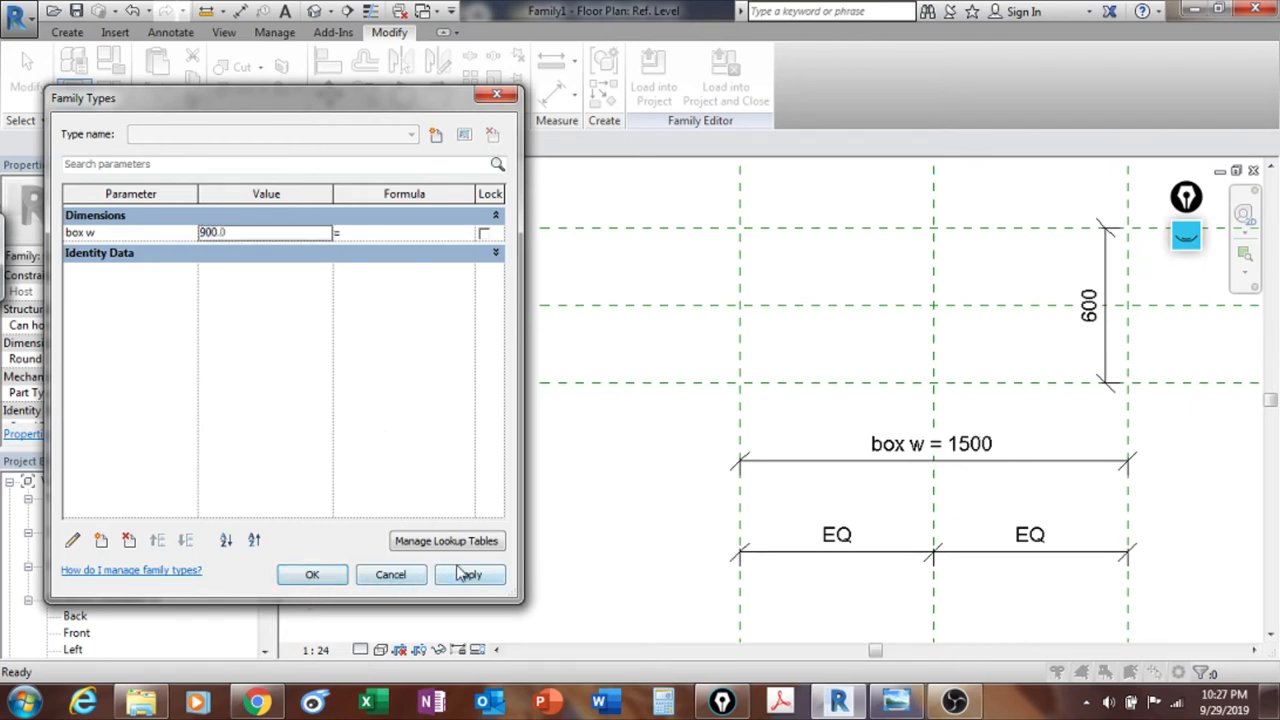
click(466, 574)
click(313, 582)
middle_drag(1211, 470, 813, 469)
scroll(813, 469, down, 1)
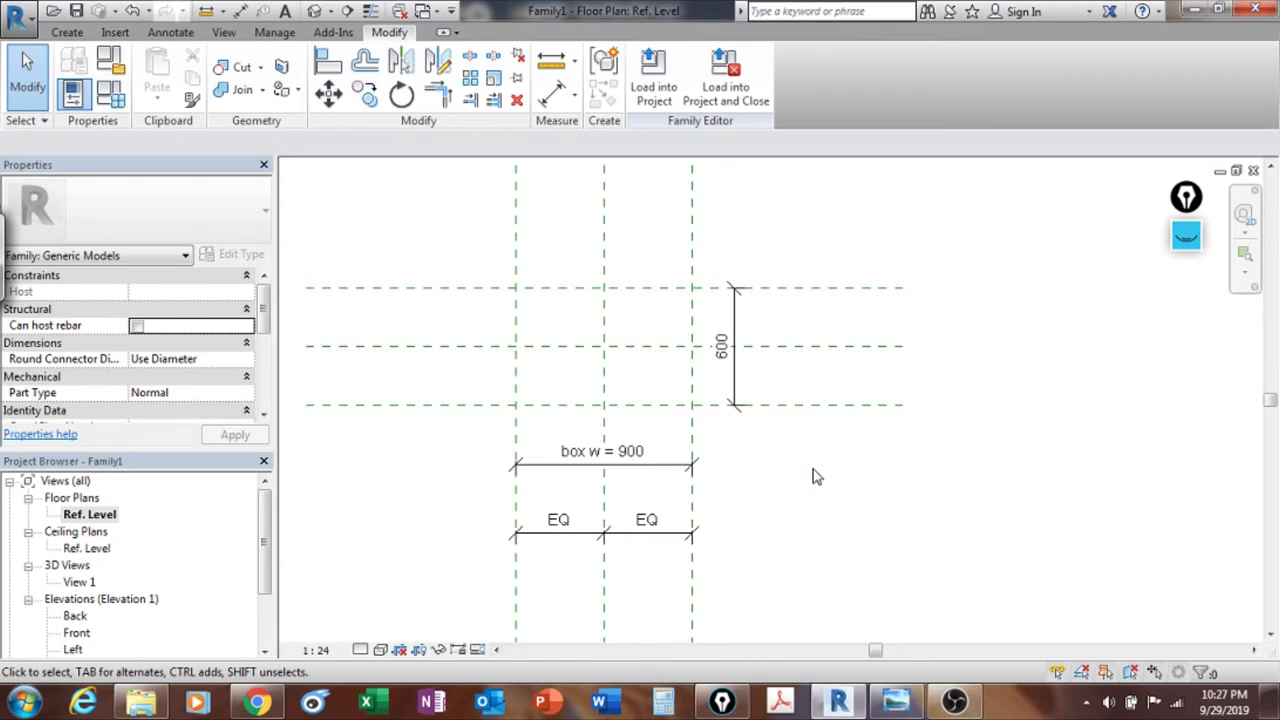
middle_drag(486, 514, 510, 472)
scroll(463, 526, down, 2)
scroll(640, 429, up, 5)
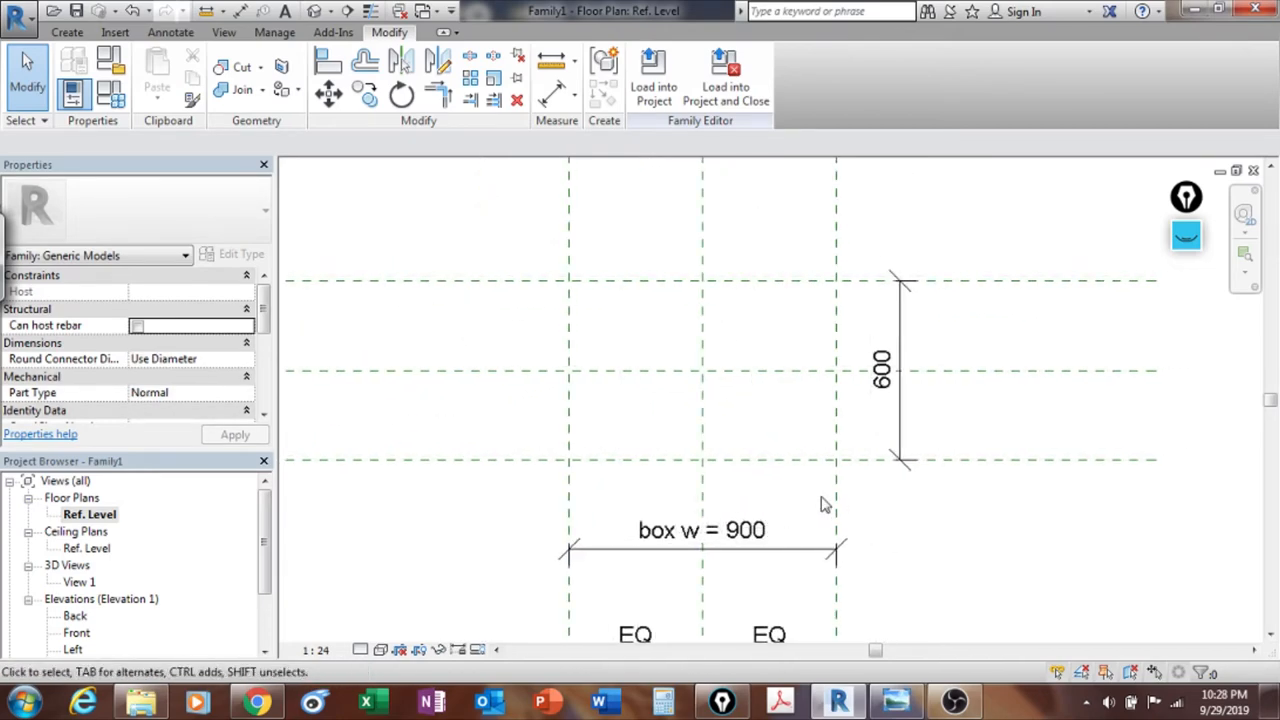
middle_drag(722, 500, 506, 512)
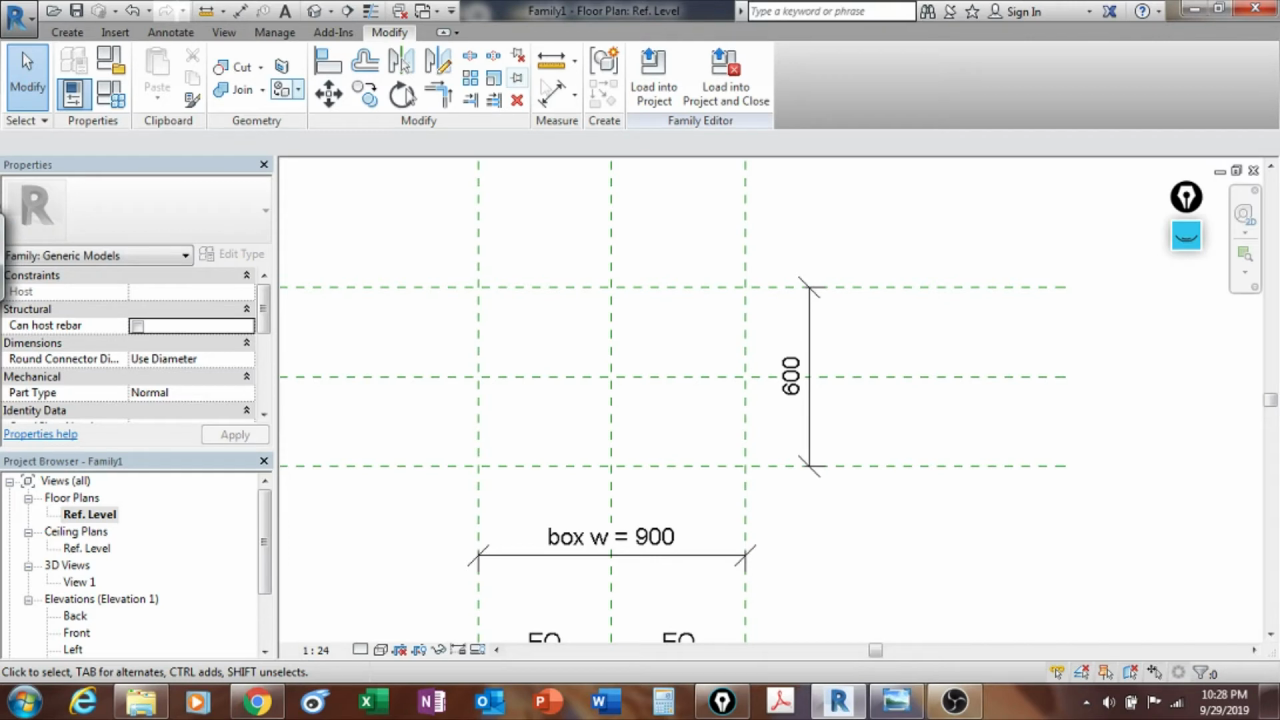
click(76, 14)
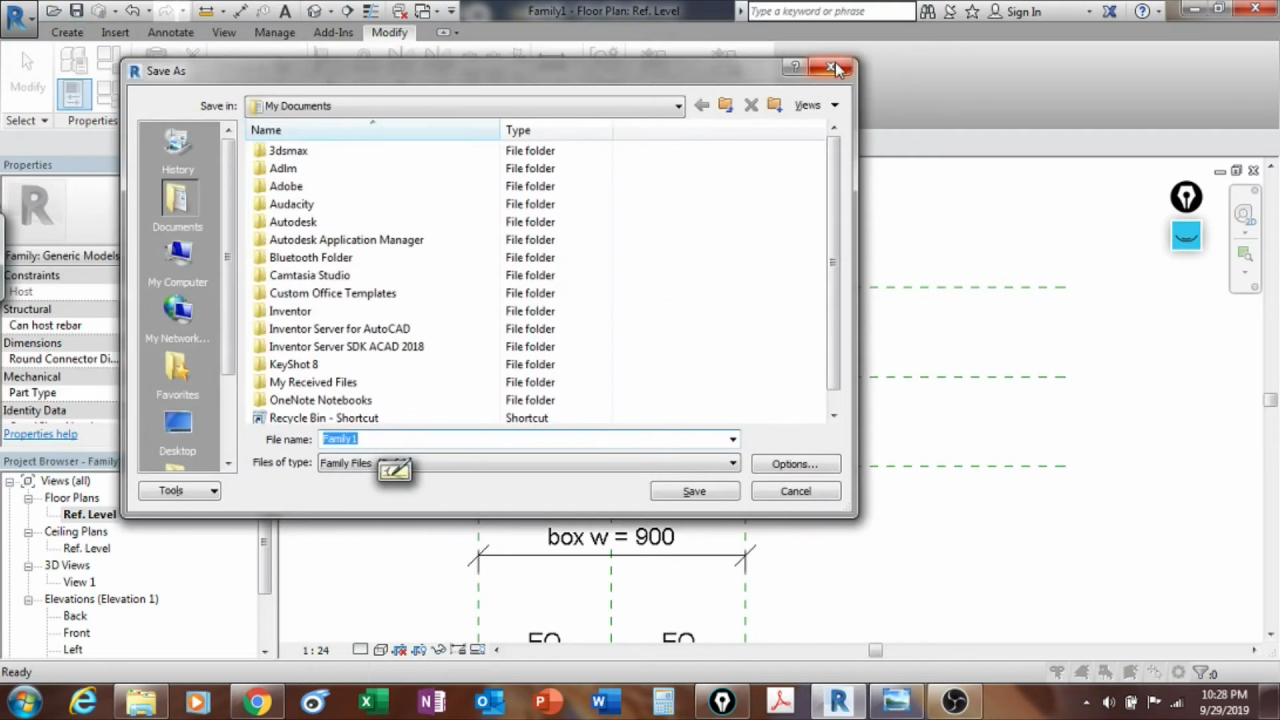
click(830, 66)
click(76, 14)
click(830, 66)
Step: Create reference planes offset 20 mm inward from the two outer vertical planes and the front and back planes by picking them
click(1005, 70)
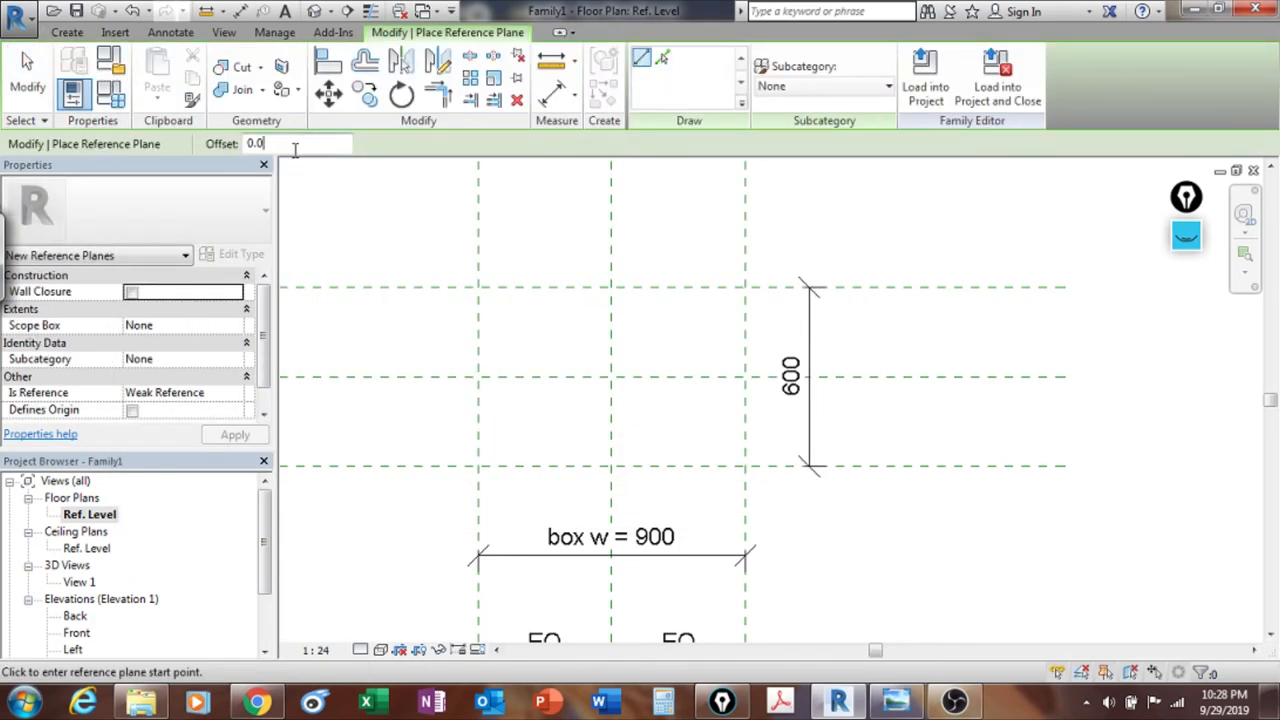
double_click(295, 145)
text(2)
click(662, 58)
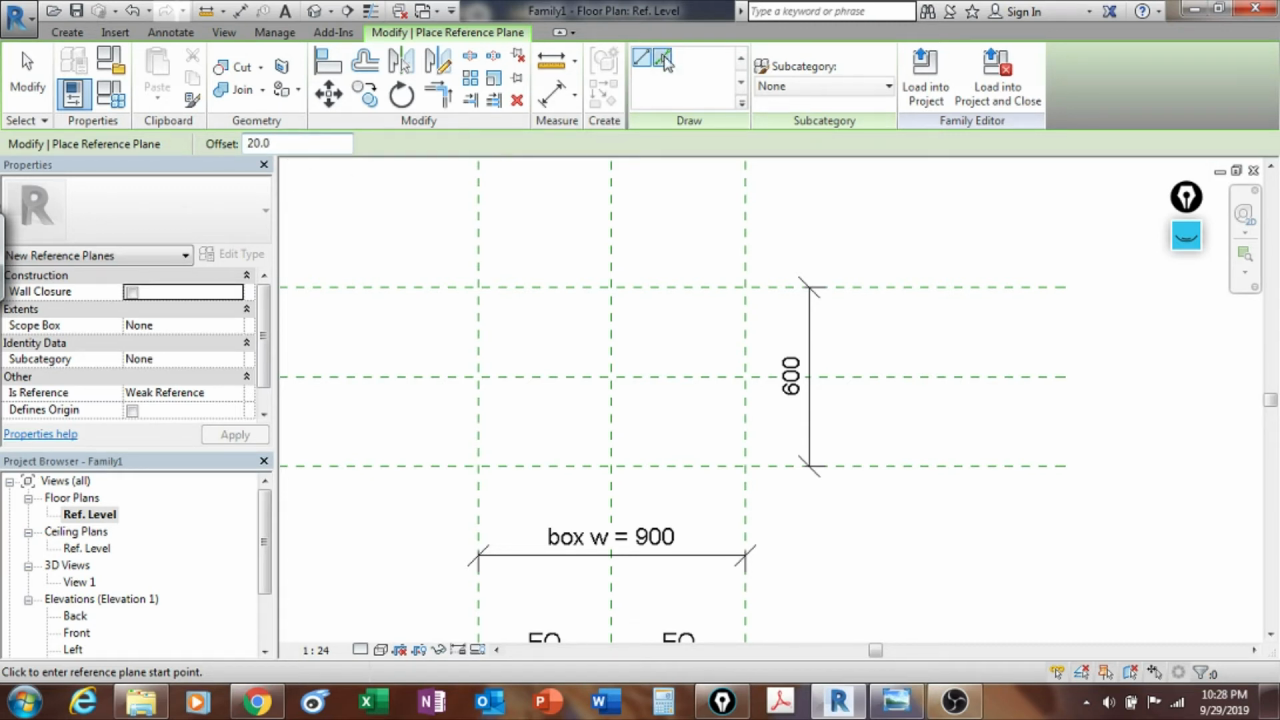
click(483, 345)
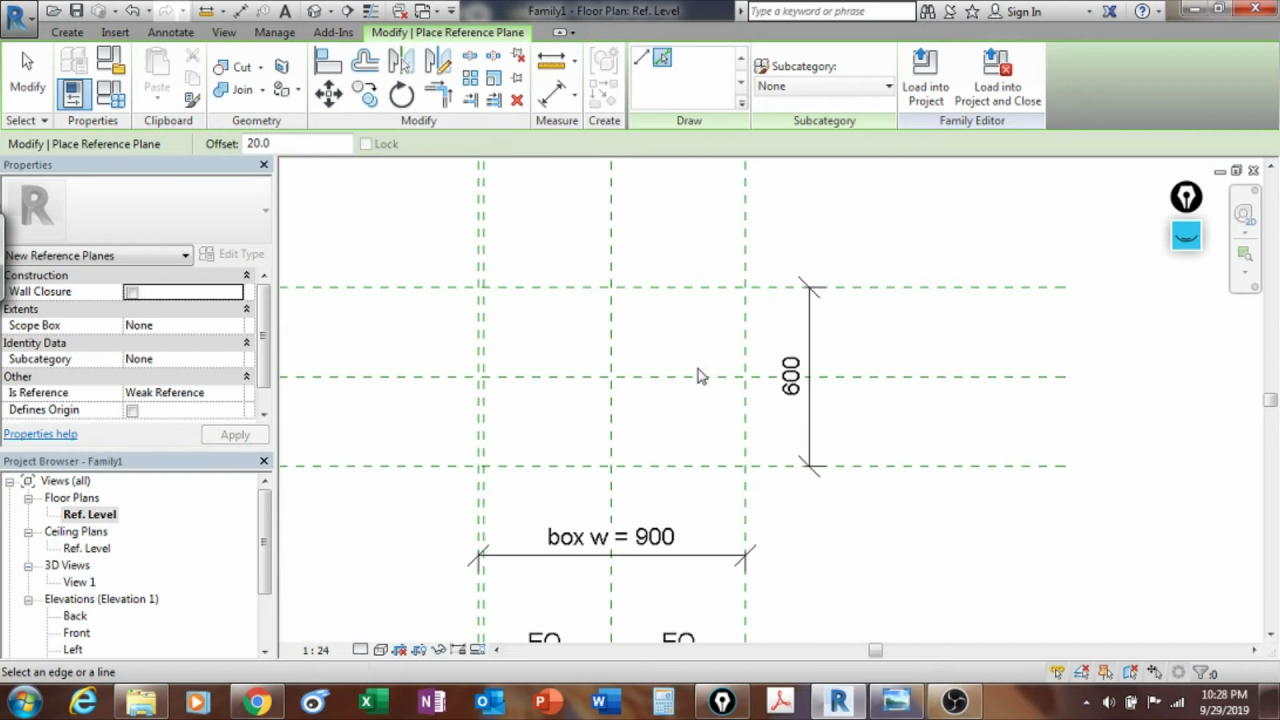
click(743, 345)
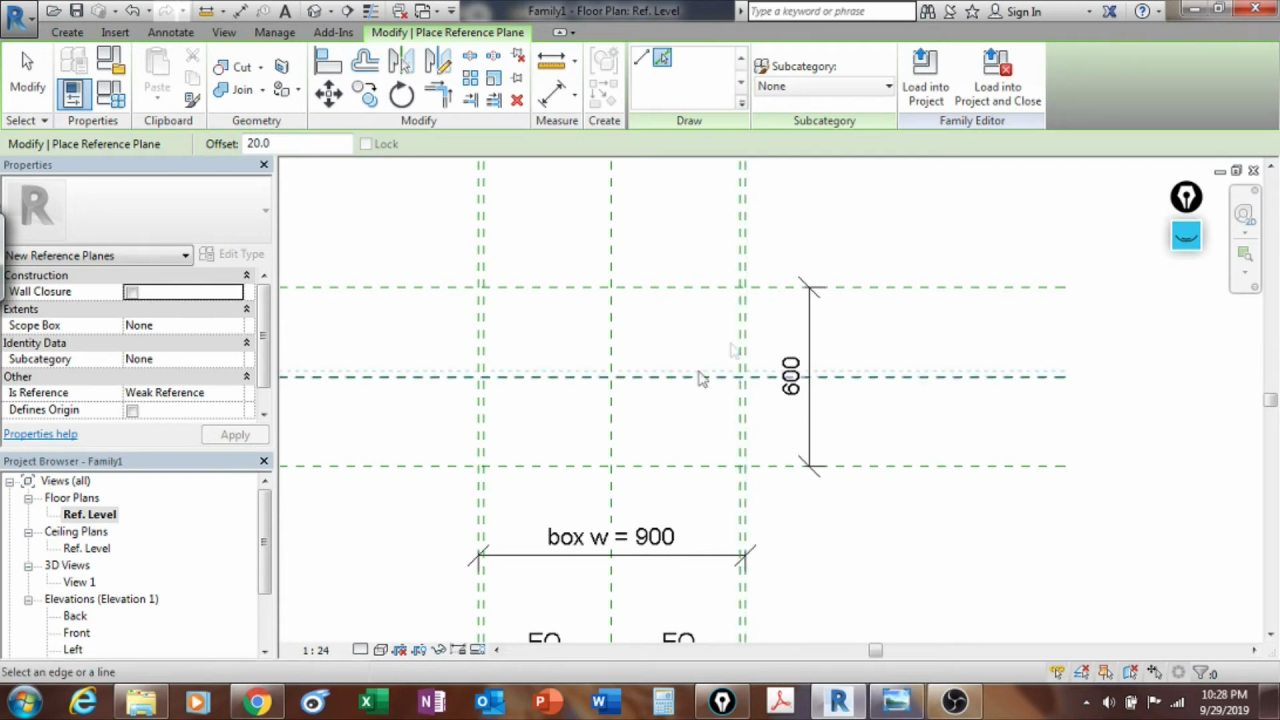
click(558, 293)
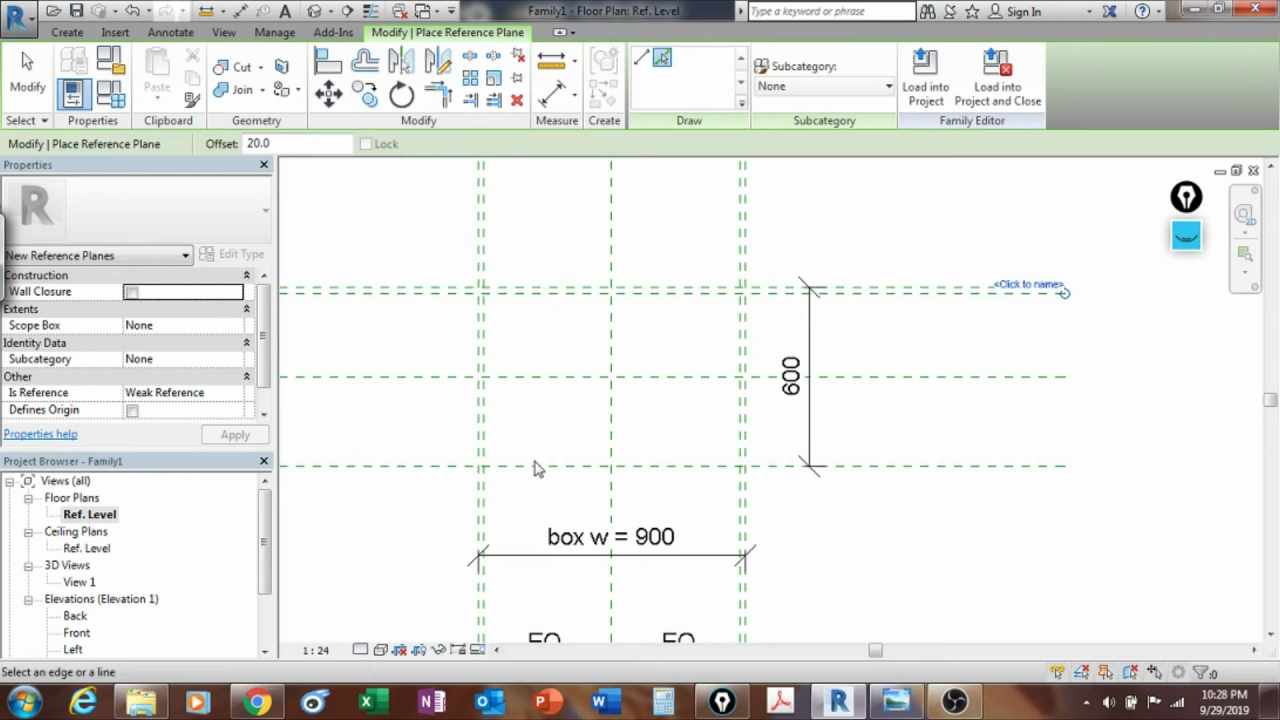
click(28, 75)
Step: Dimension the gap between the left outer vertical reference plane and its inner offset plane, and lock the dimension
scroll(488, 333, up, 2)
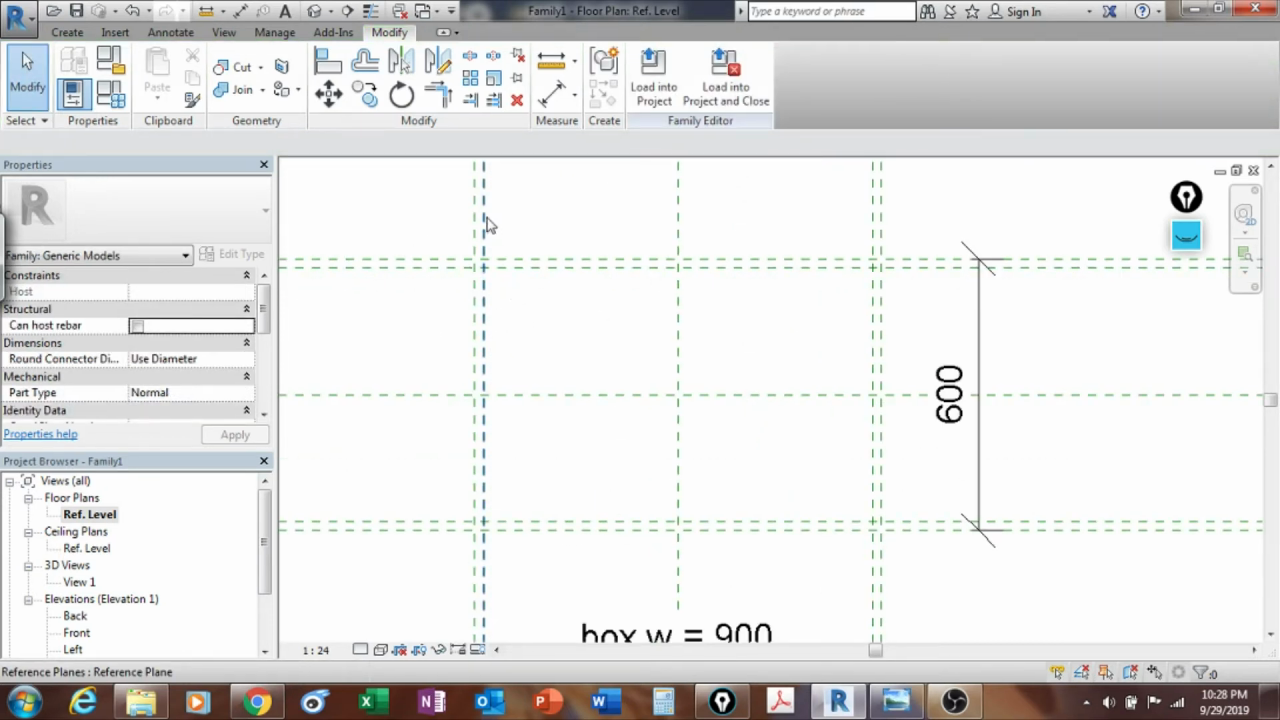
middle_drag(557, 337, 514, 434)
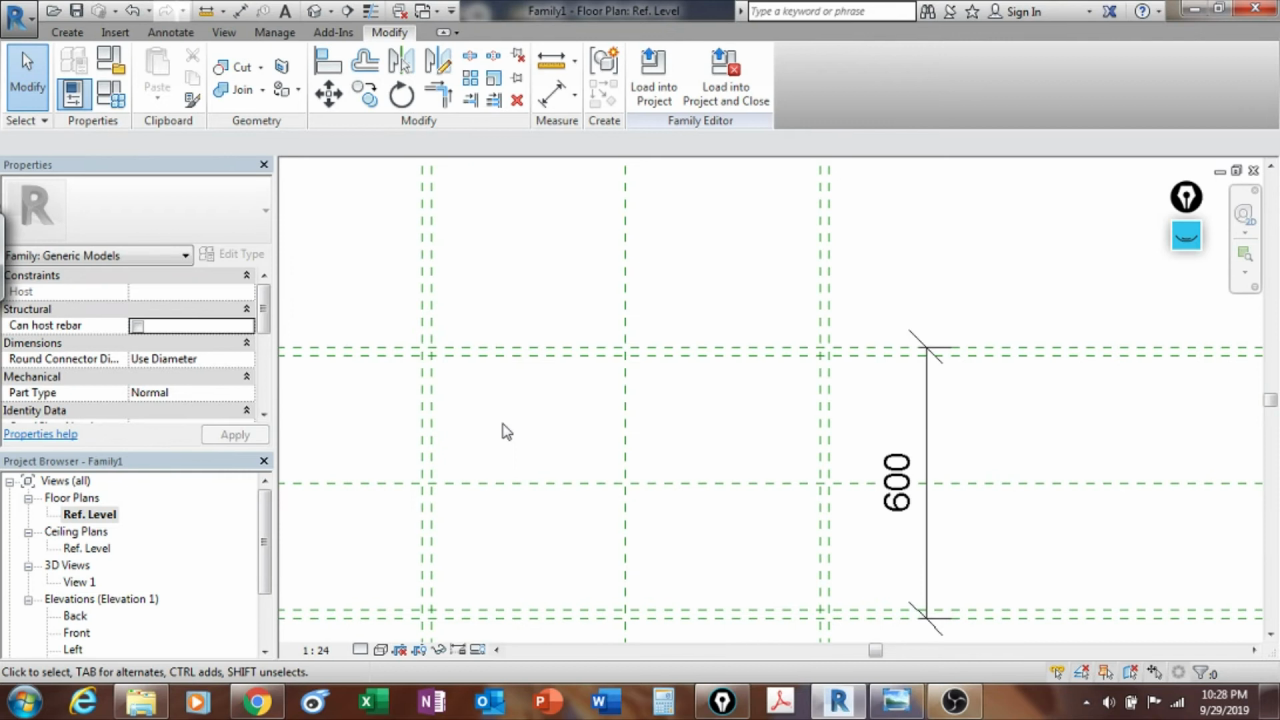
click(551, 95)
click(422, 294)
click(431, 280)
click(440, 258)
click(427, 323)
click(28, 62)
Step: Move the left panel-thickness dimension's text clear of the reference planes so that it sits on a leader
click(452, 246)
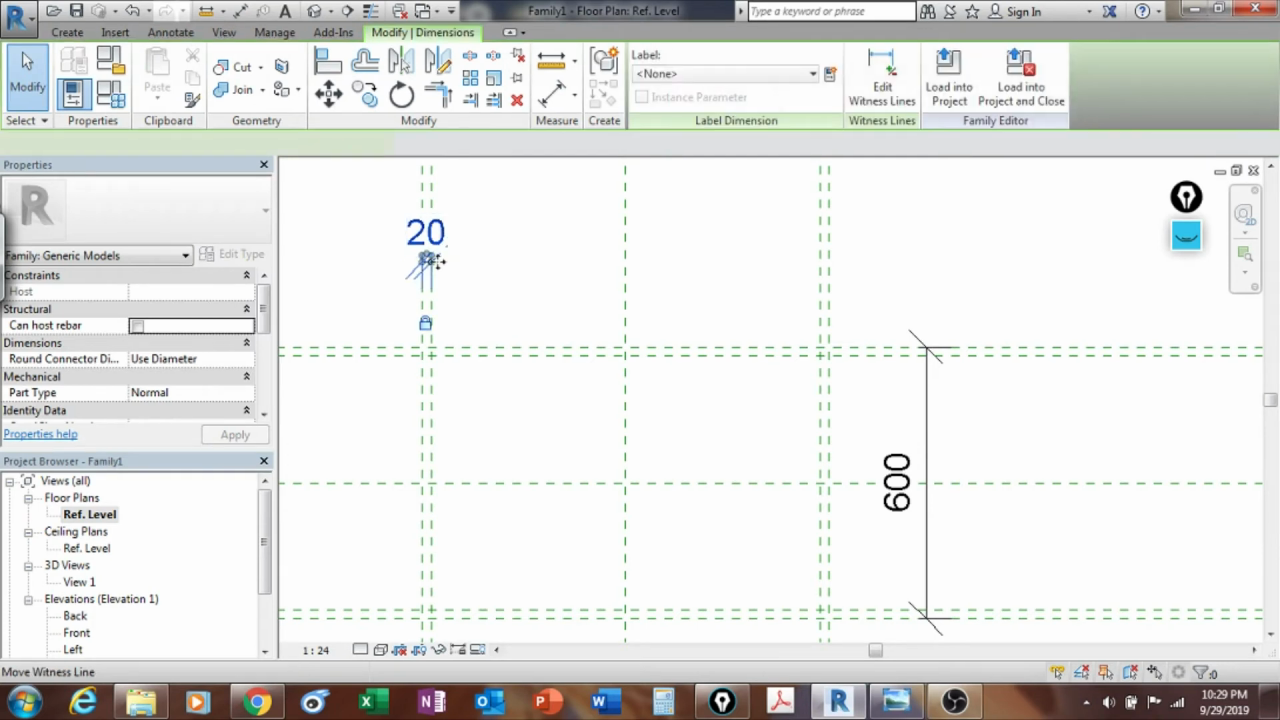
scroll(430, 250, up, 3)
drag(428, 245, 596, 255)
click(608, 297)
scroll(694, 309, down, 3)
click(508, 257)
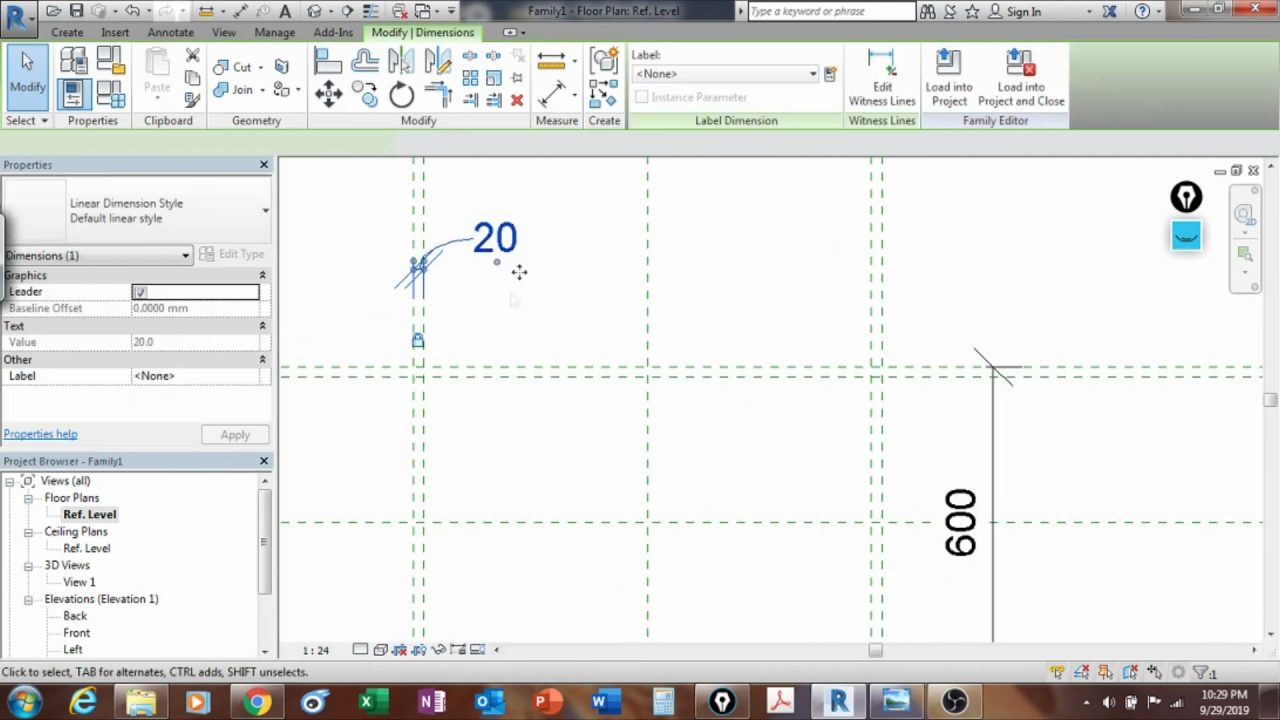
click(754, 271)
Step: Dimension the gap between the right outer vertical reference plane and its inner offset plane, and lock the dimension
middle_drag(739, 284, 613, 302)
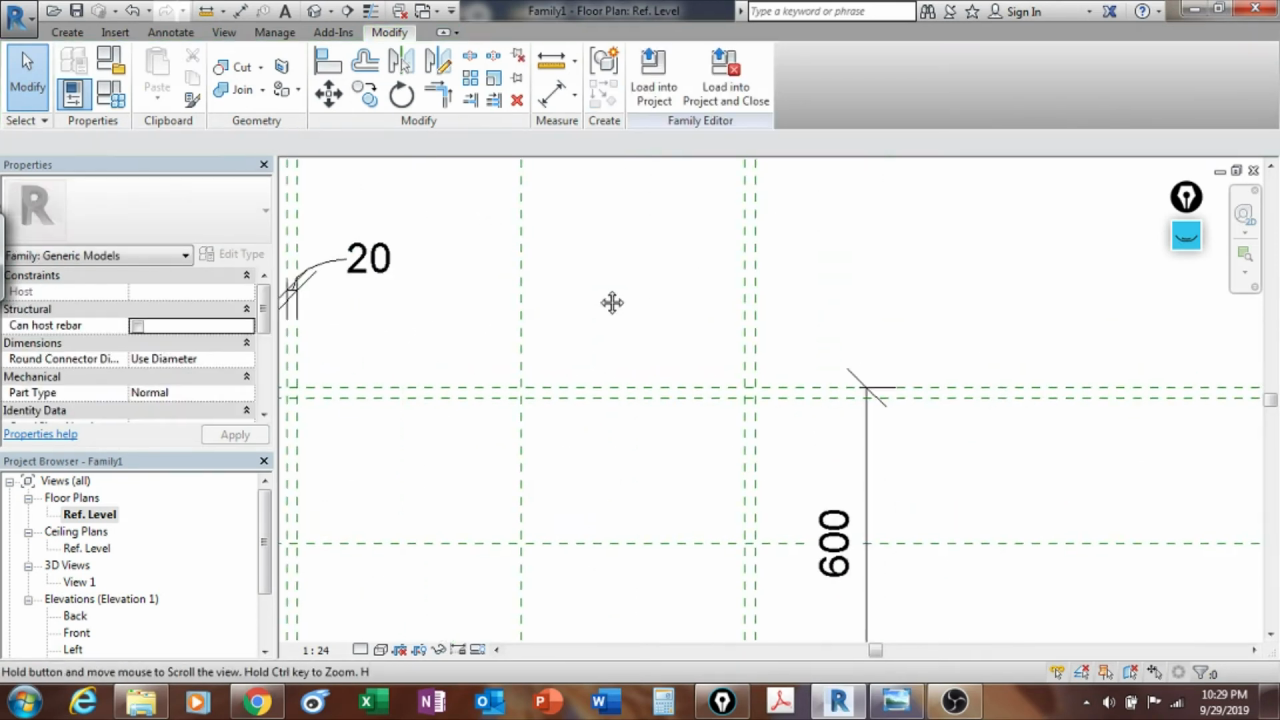
click(552, 93)
click(745, 290)
click(755, 285)
click(752, 262)
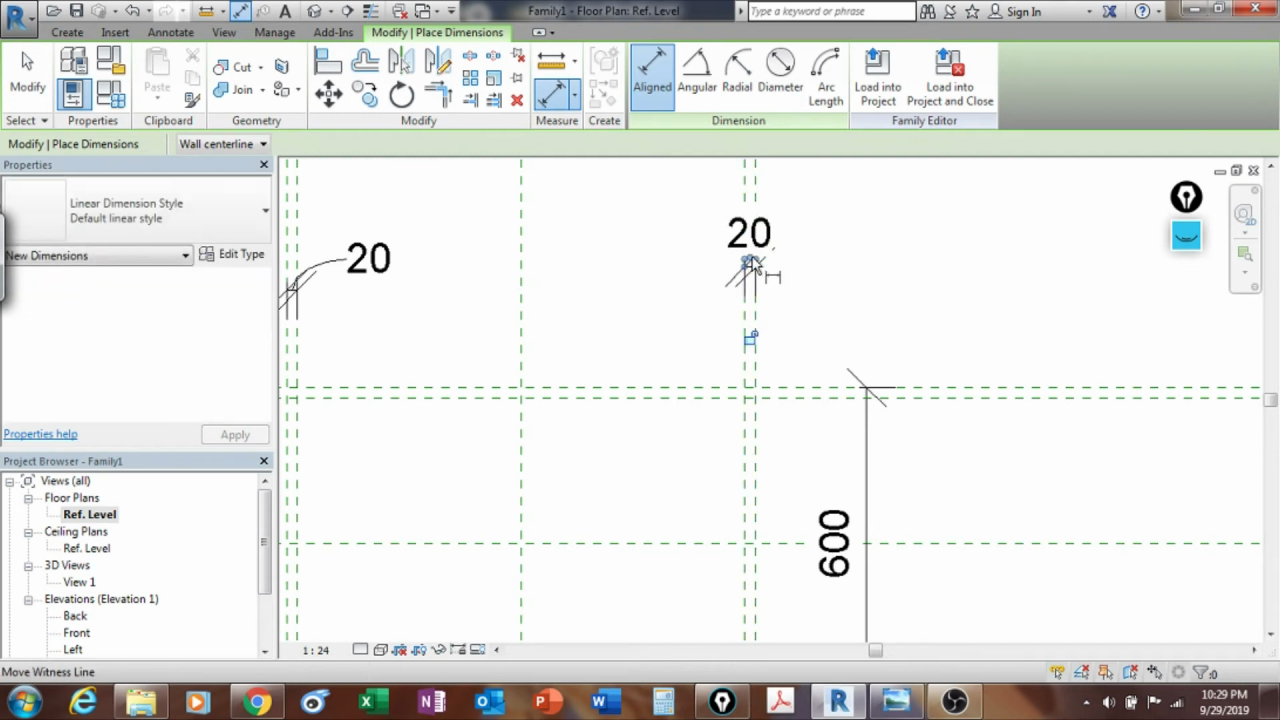
scroll(755, 255, up, 2)
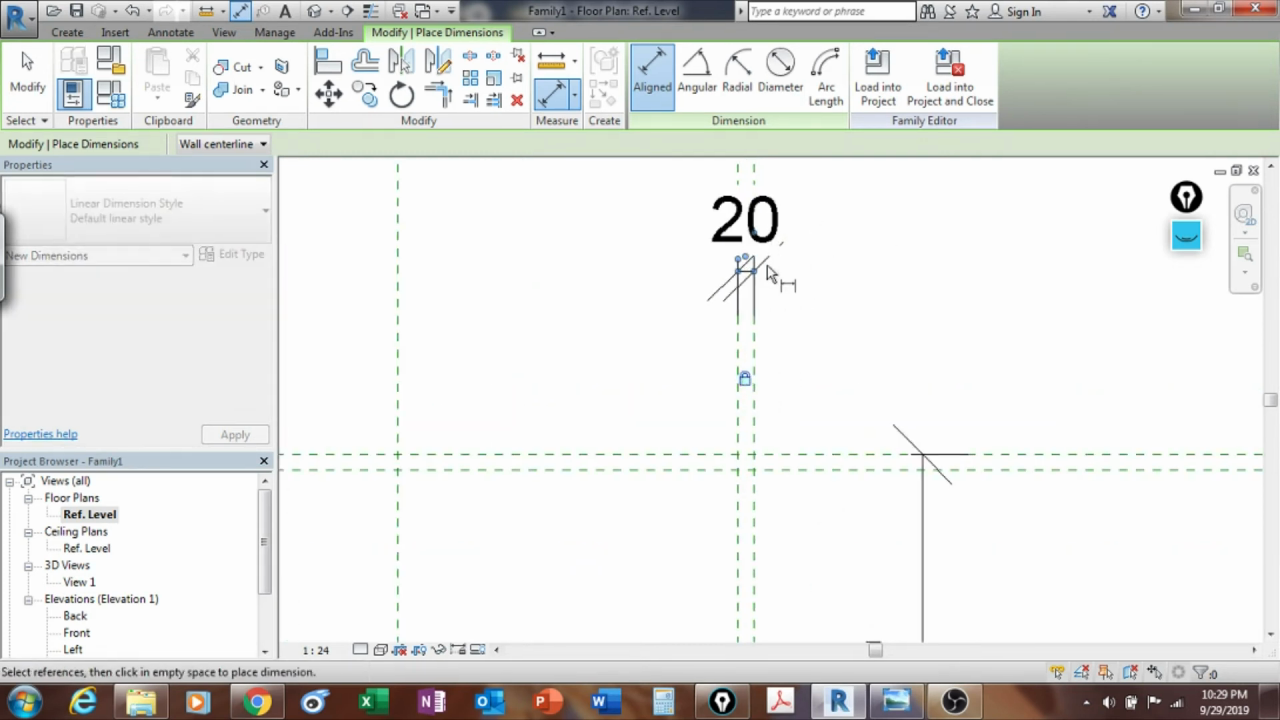
Step: Move the right panel-thickness dimension's text out beside the planes on a leader and end the dimension command
scroll(748, 263, up, 1)
drag(749, 257, 966, 243)
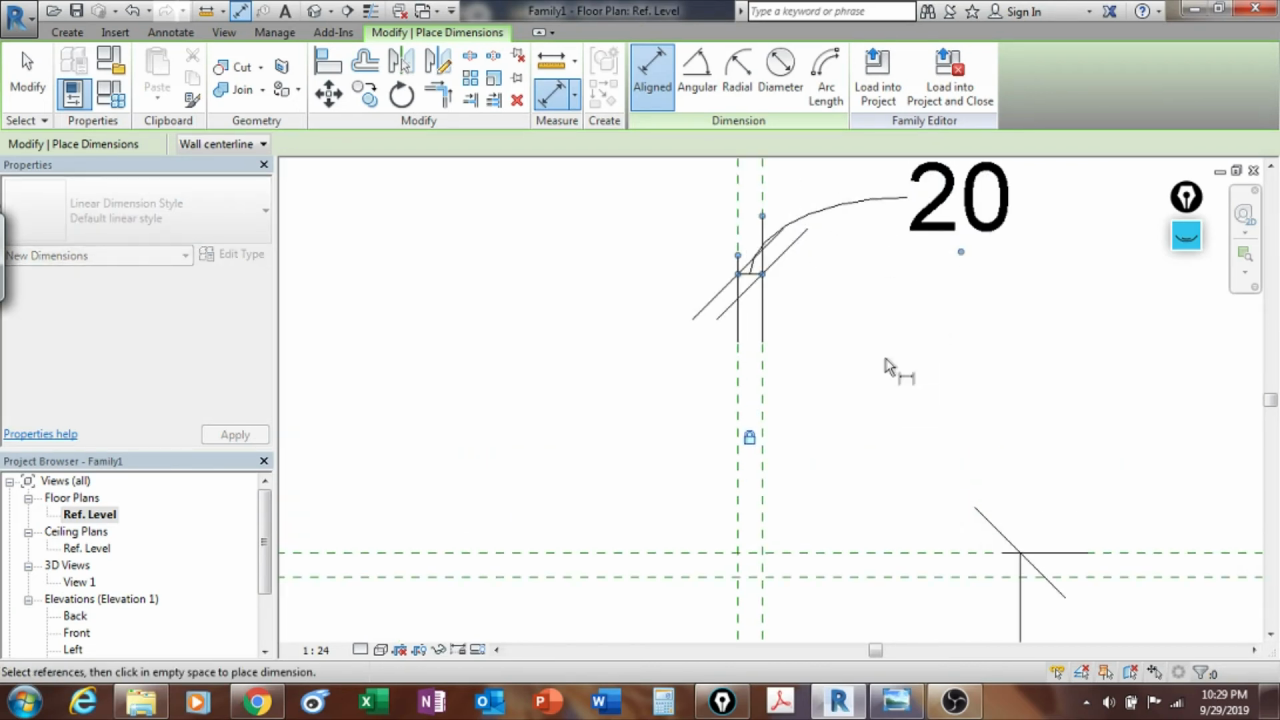
scroll(890, 365, down, 3)
key(Escape)
key(Escape)
Step: Dimension the gap between the front horizontal reference plane and its inner offset plane, and lock the dimension
scroll(543, 323, down, 2)
middle_drag(618, 387, 674, 296)
middle_drag(574, 373, 597, 329)
scroll(557, 357, up, 2)
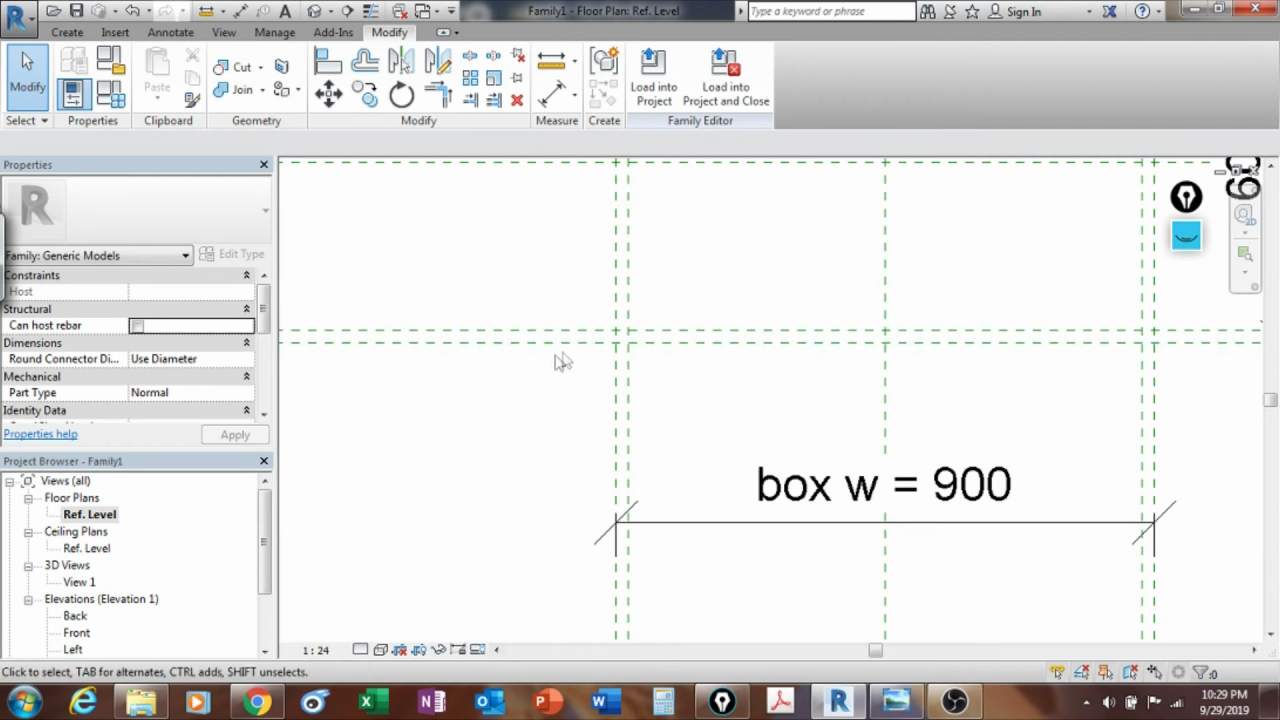
scroll(557, 365, up, 1)
click(552, 94)
scroll(543, 346, up, 2)
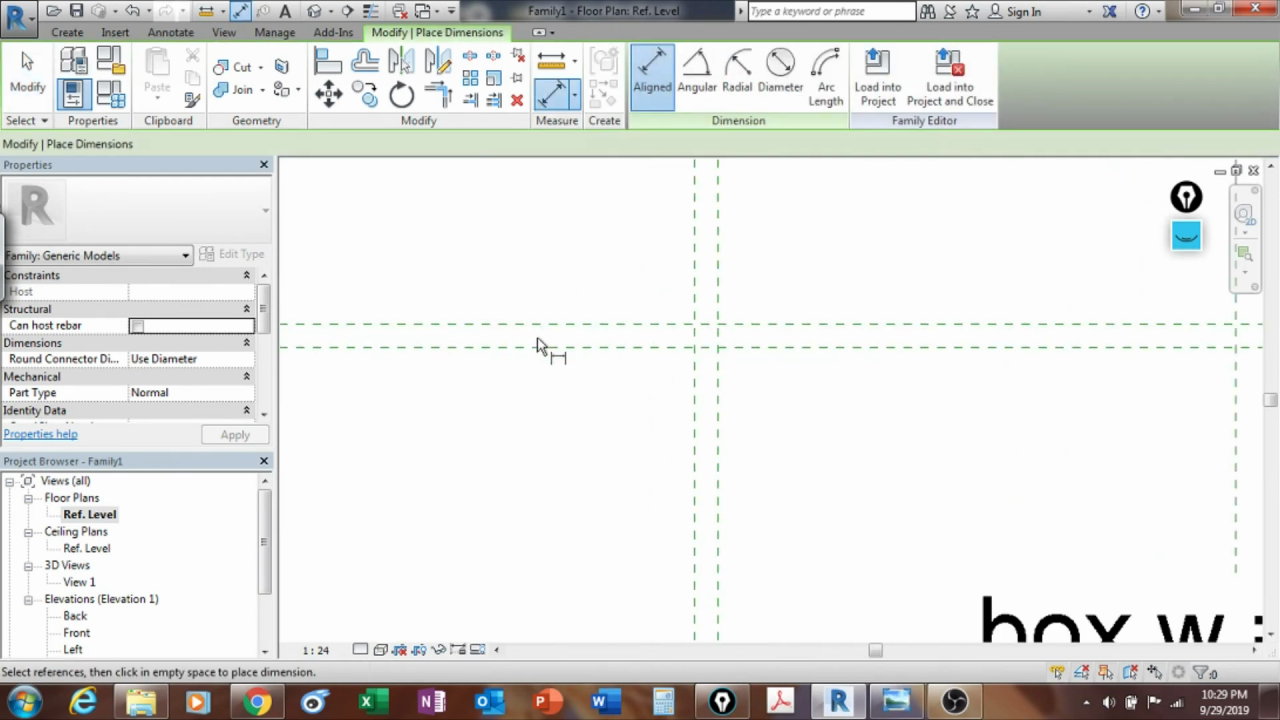
click(597, 328)
click(598, 348)
click(465, 360)
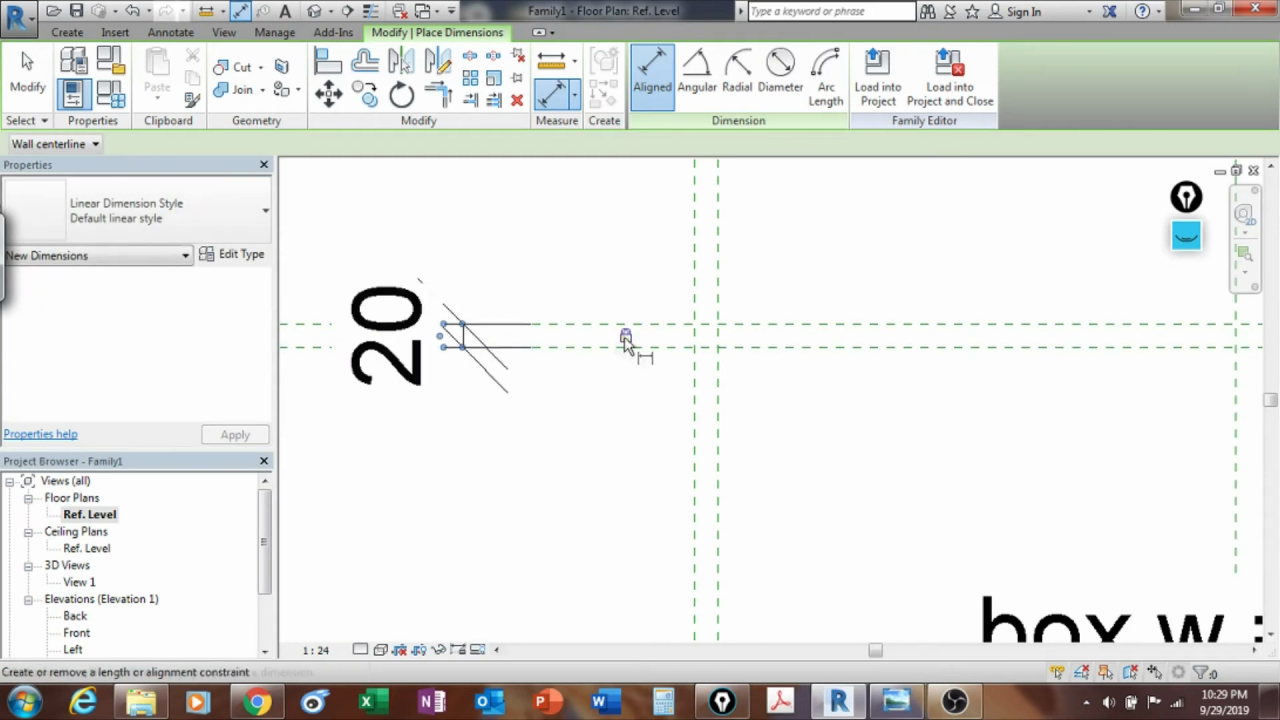
key(Escape)
Step: Move the front panel-thickness dimension's text below the horizontal planes on a leader and deselect it
click(443, 342)
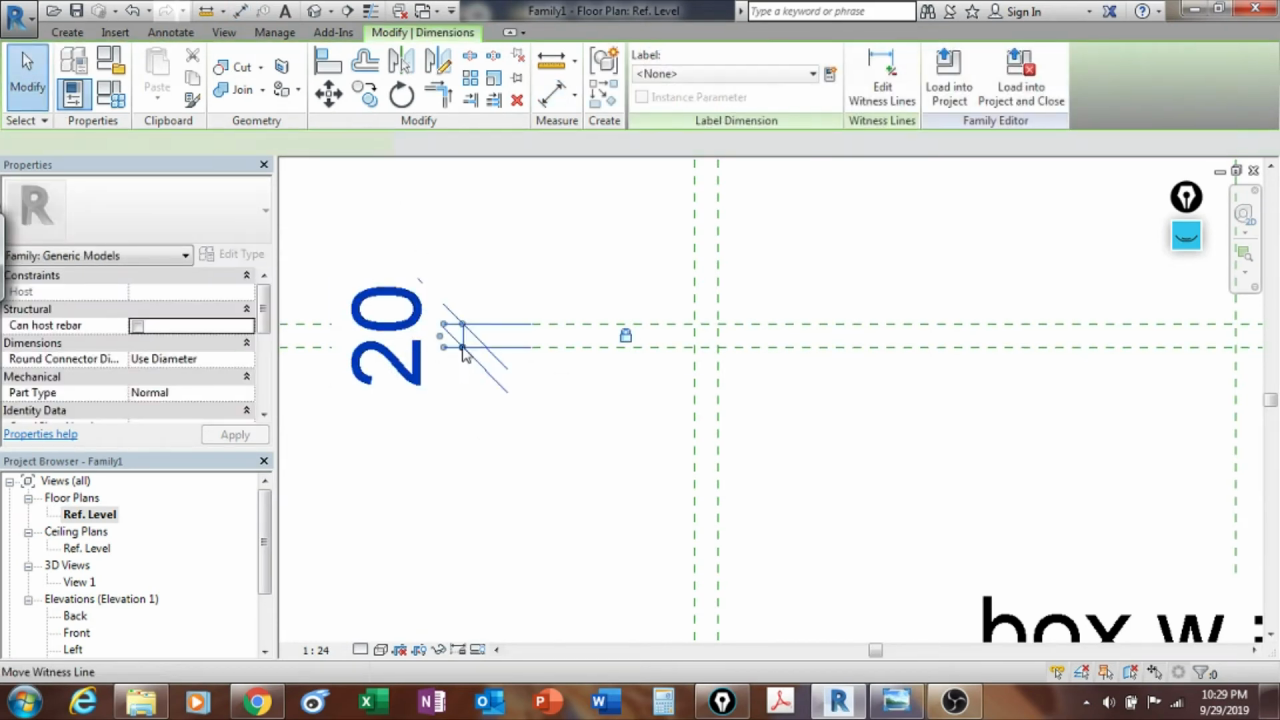
drag(443, 342, 432, 463)
click(537, 457)
scroll(537, 457, down, 3)
middle_drag(623, 406, 549, 543)
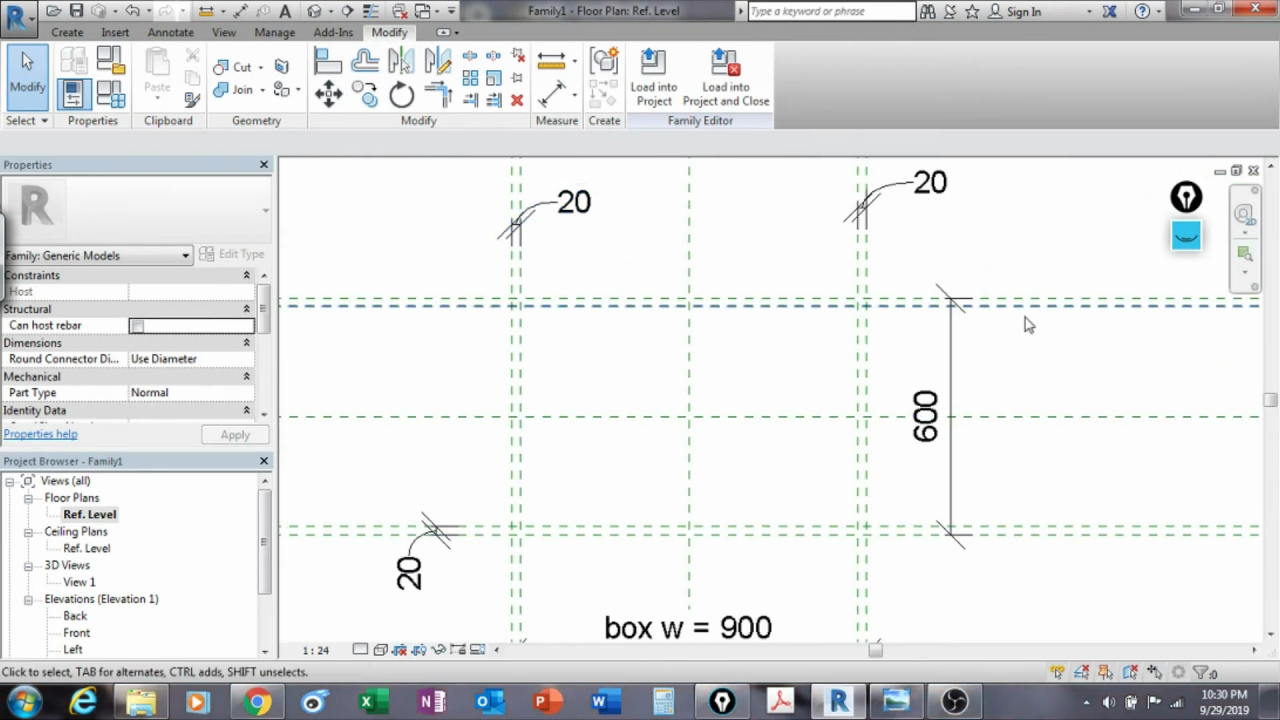
scroll(520, 335, up, 4)
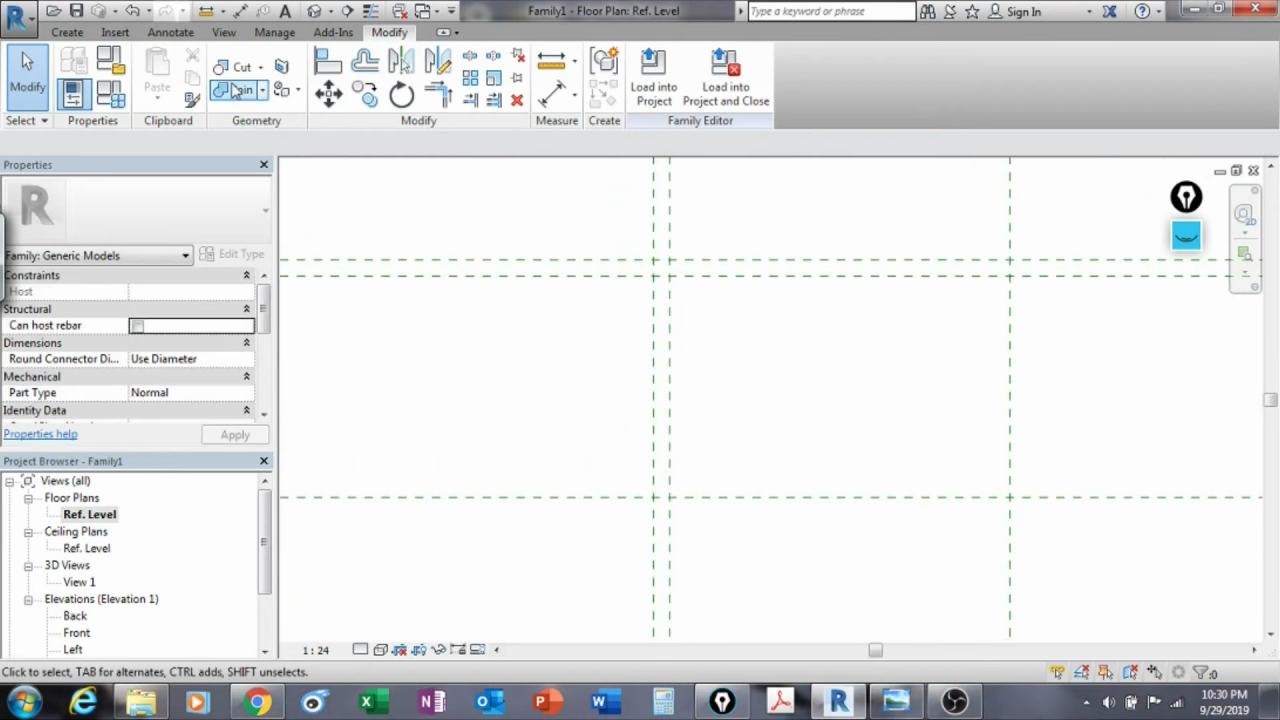
Step: Dimension the gap between the back horizontal reference plane and its inner offset plane, and end the dimension command
click(551, 93)
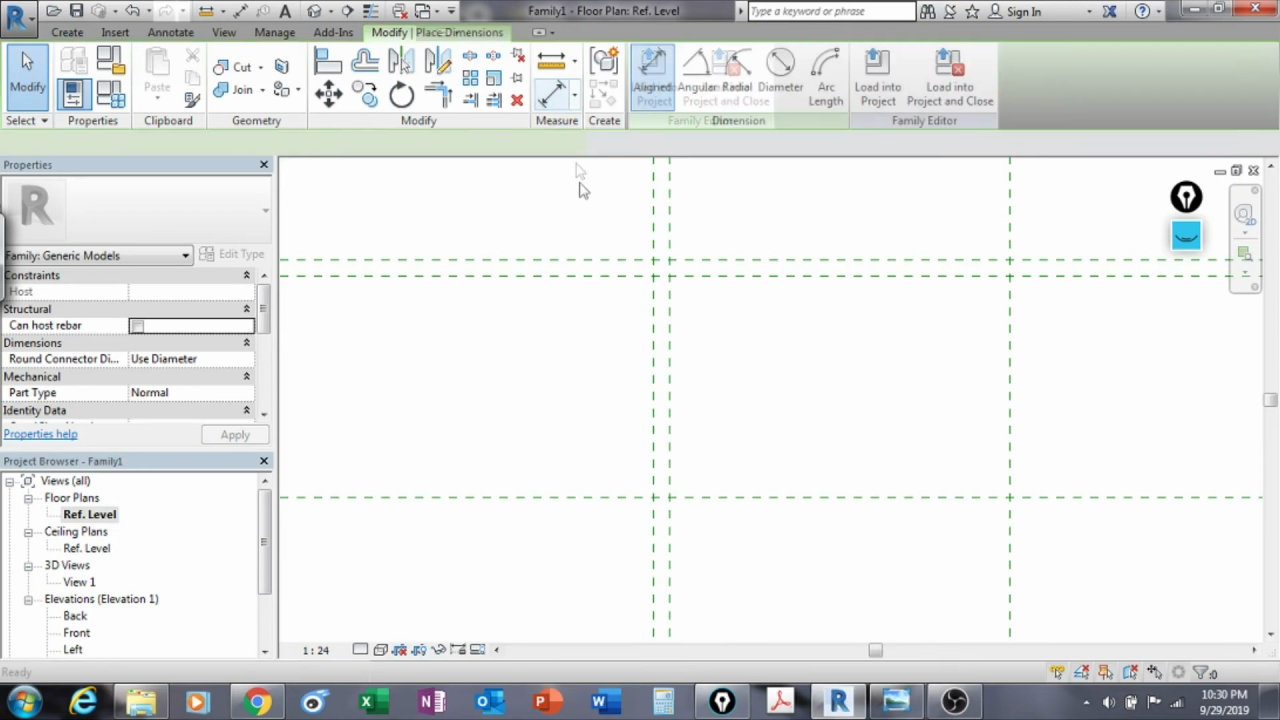
click(586, 261)
click(586, 275)
click(505, 228)
scroll(467, 226, up, 2)
key(Escape)
key(Escape)
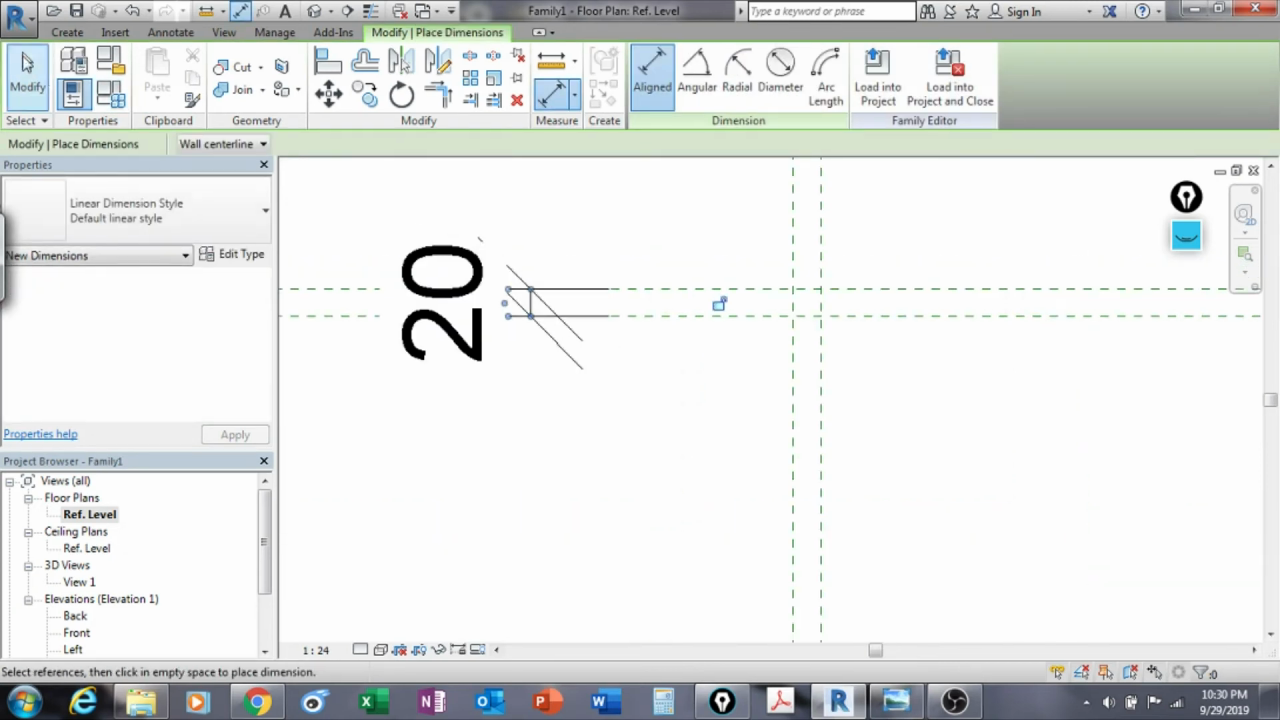
Step: Move the back panel-thickness dimension's text above the horizontal planes on a leader and deselect it
click(470, 340)
drag(508, 303, 417, 170)
click(560, 200)
scroll(484, 296, down, 5)
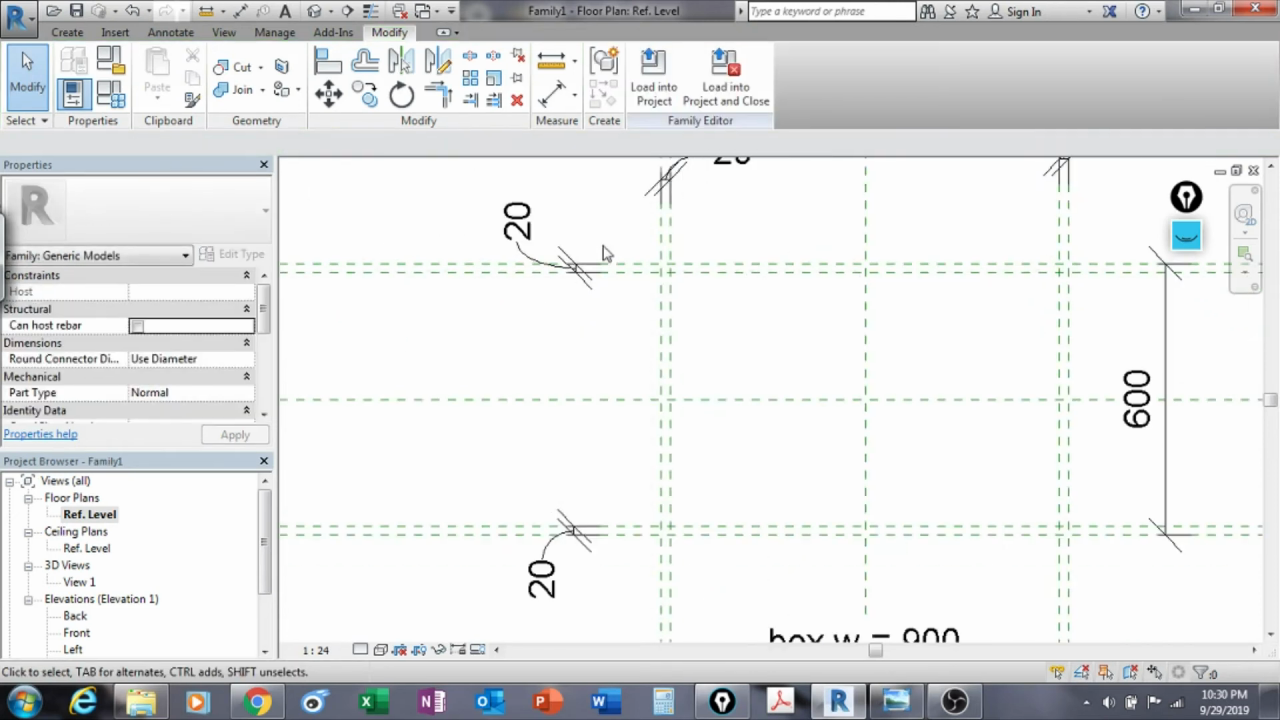
Step: Lock the back panel-thickness dimension, and check the locks on the left and front panel-thickness dimensions
click(463, 280)
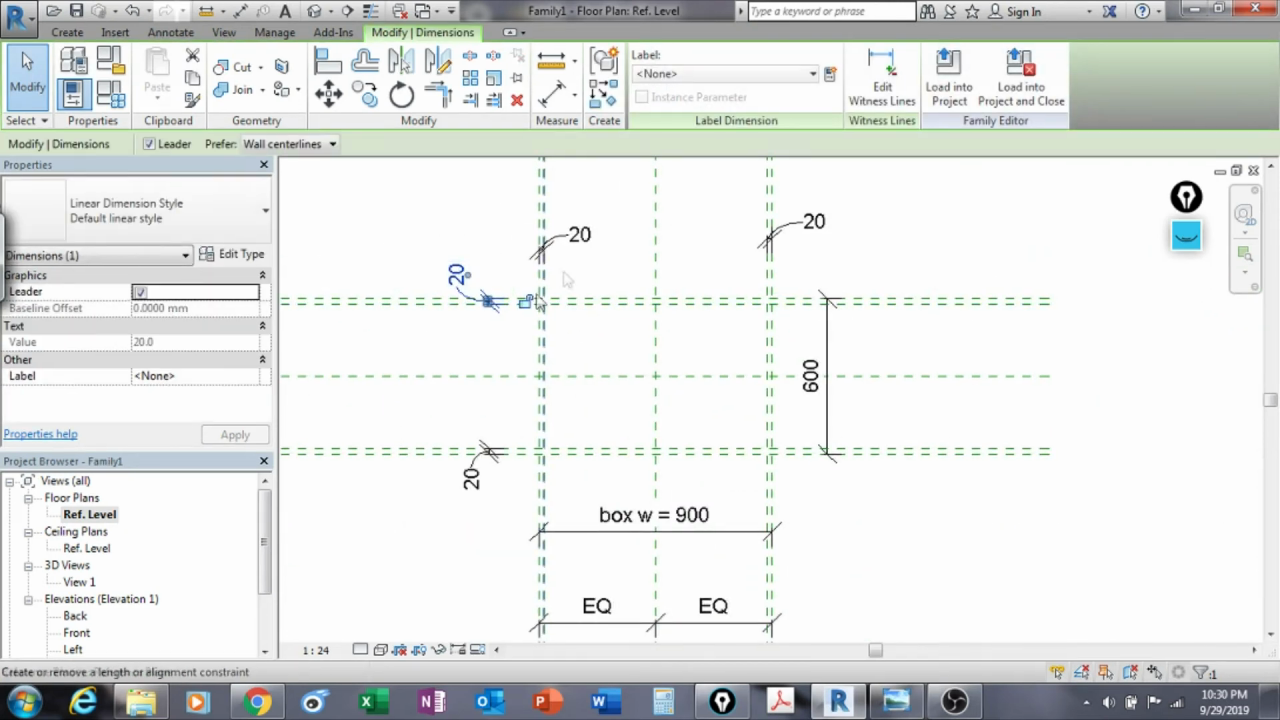
click(584, 248)
click(474, 478)
click(371, 329)
Step: Flex the family by applying a box w value of 1500, and set the parameter back to 900
mouse_move(920, 477)
middle_down()
mouse_move(937, 437)
mouse_move(1099, 424)
middle_up()
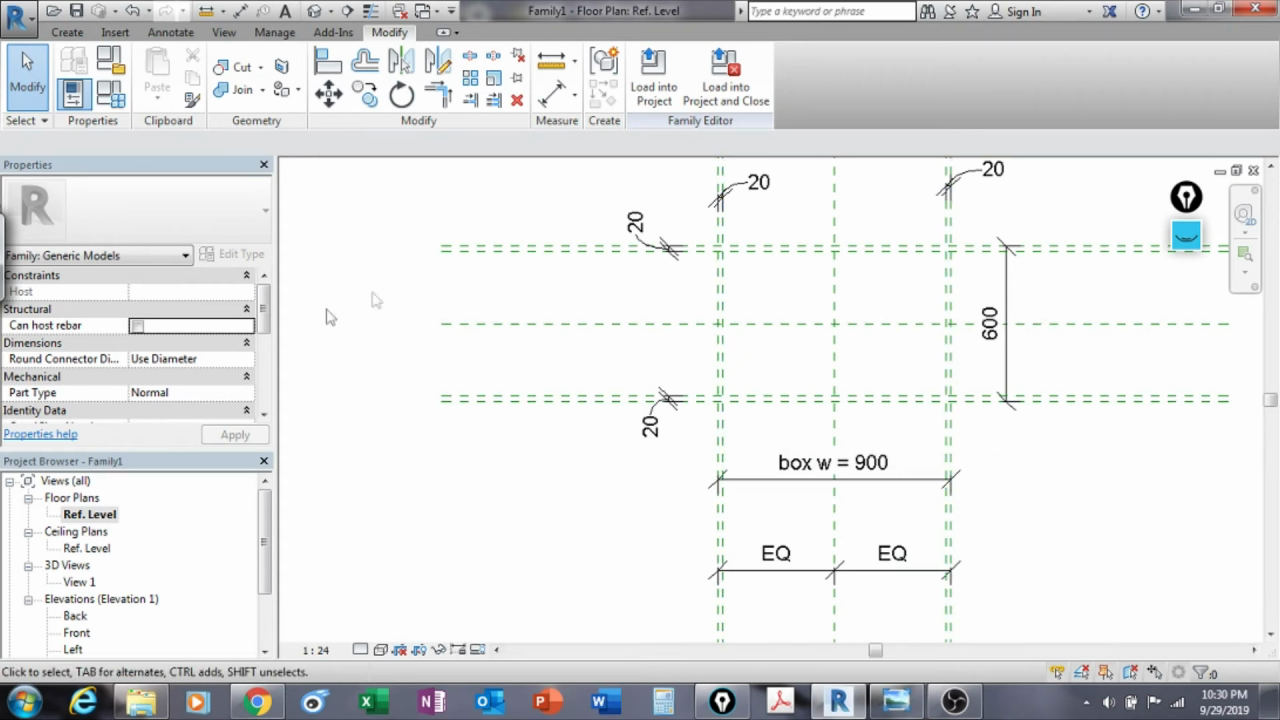
click(112, 96)
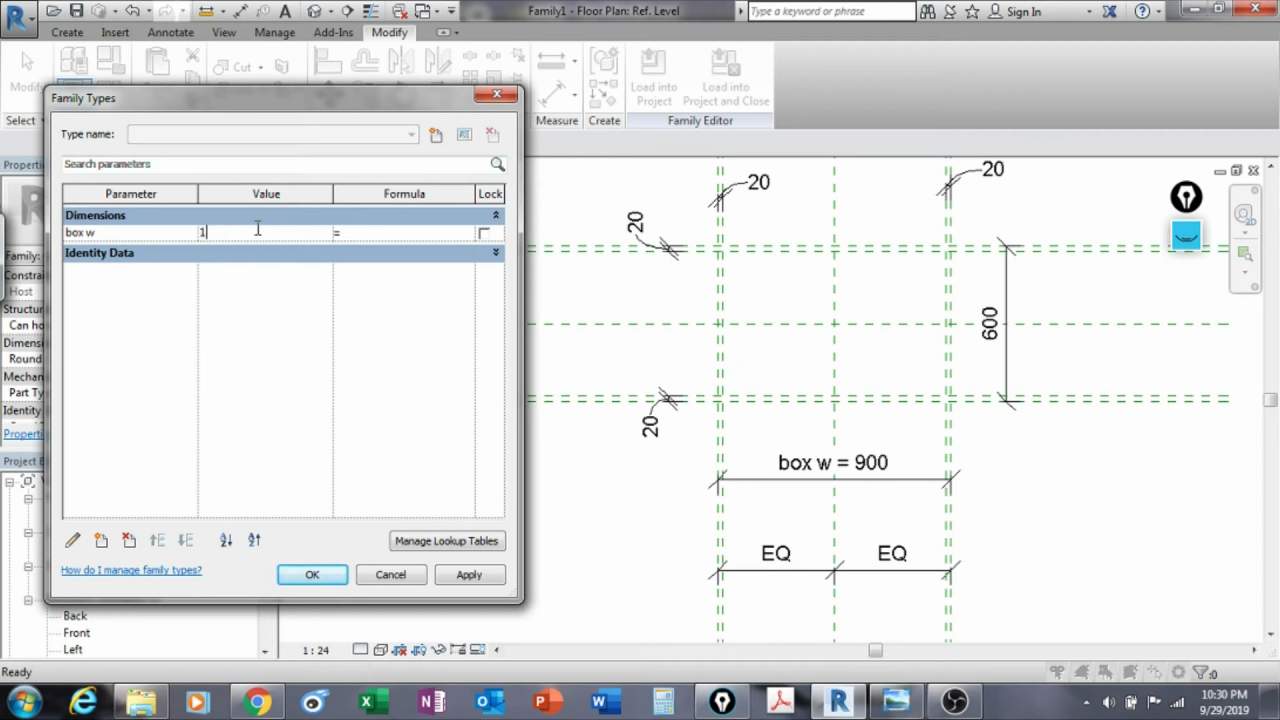
click(465, 574)
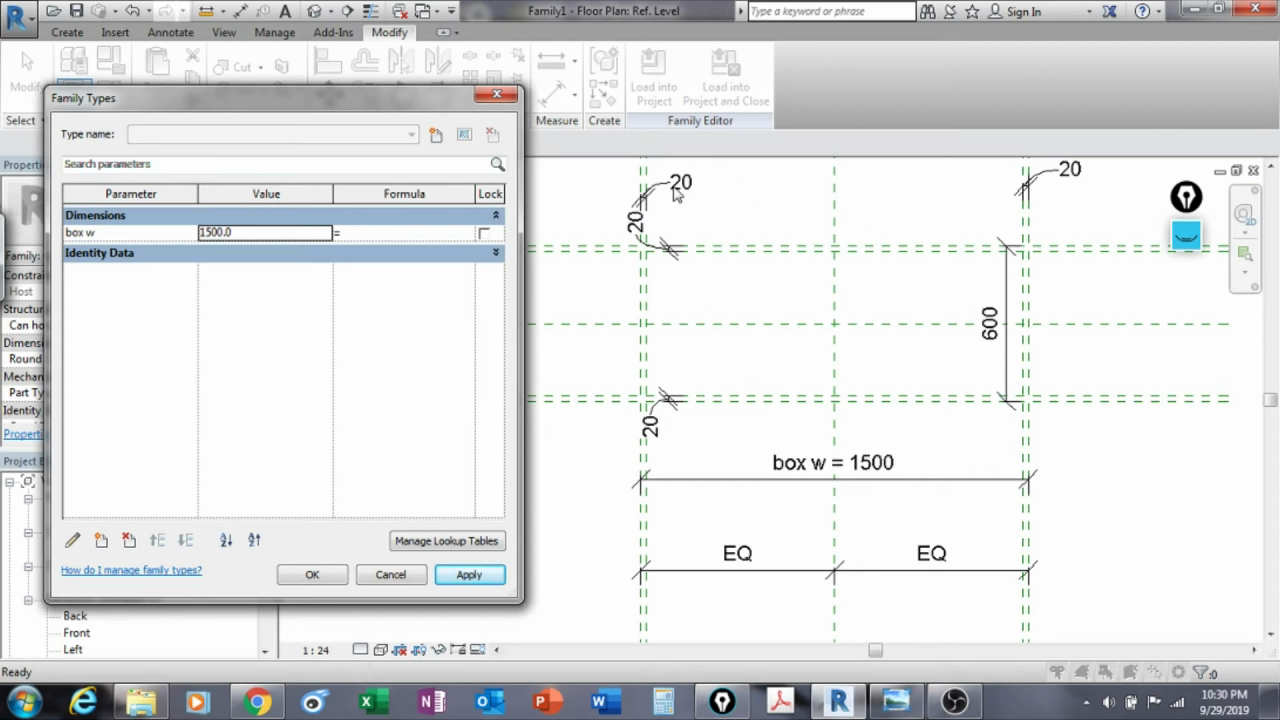
click(256, 219)
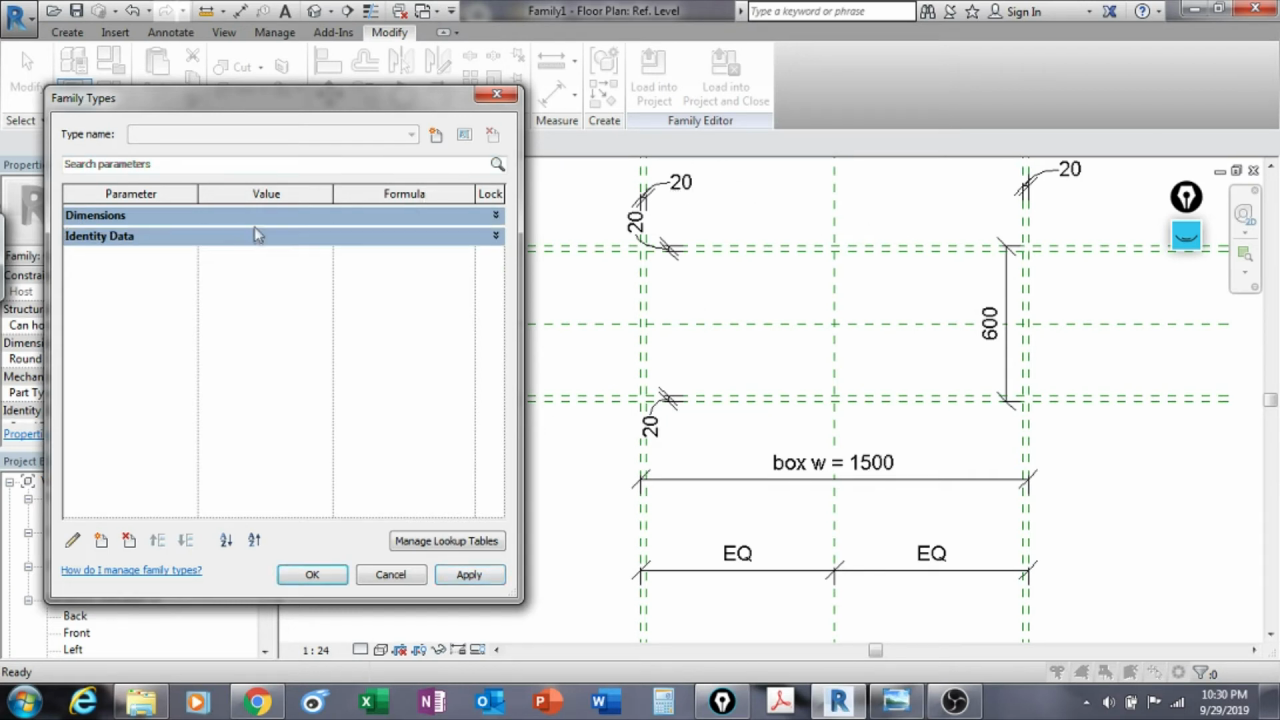
click(495, 215)
click(274, 232)
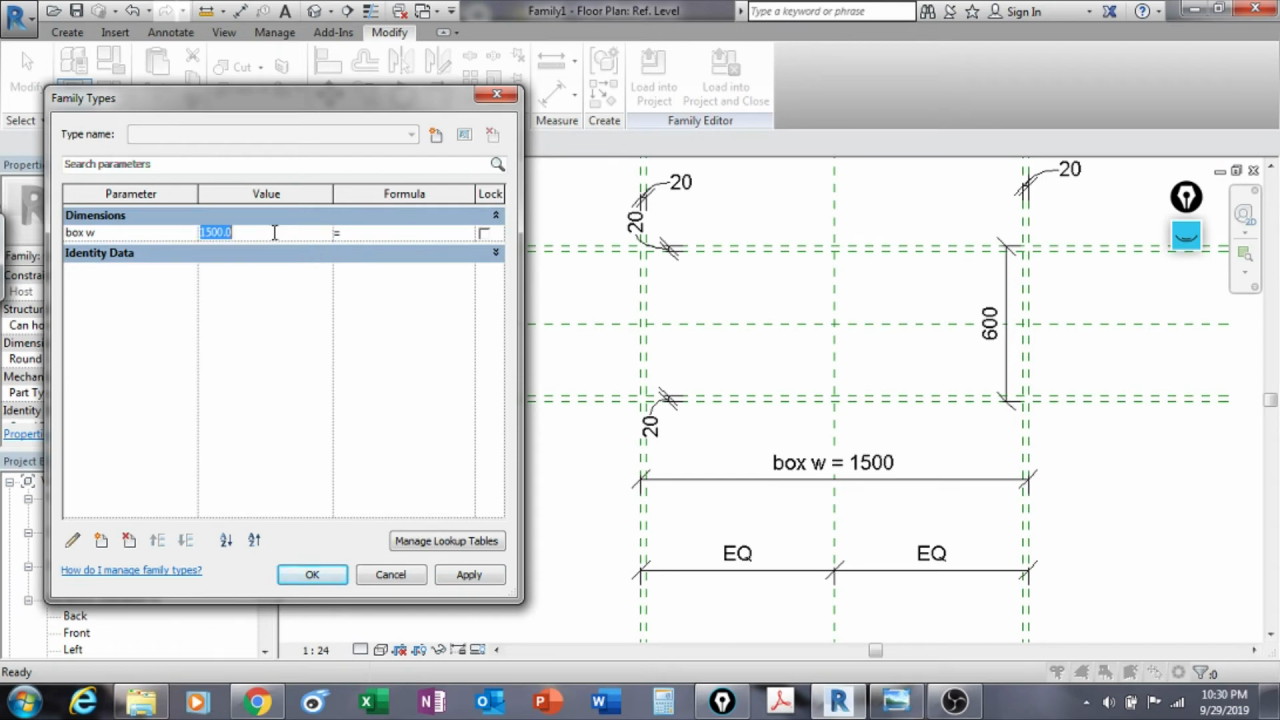
click(468, 574)
click(312, 574)
middle_drag(630, 490, 473, 486)
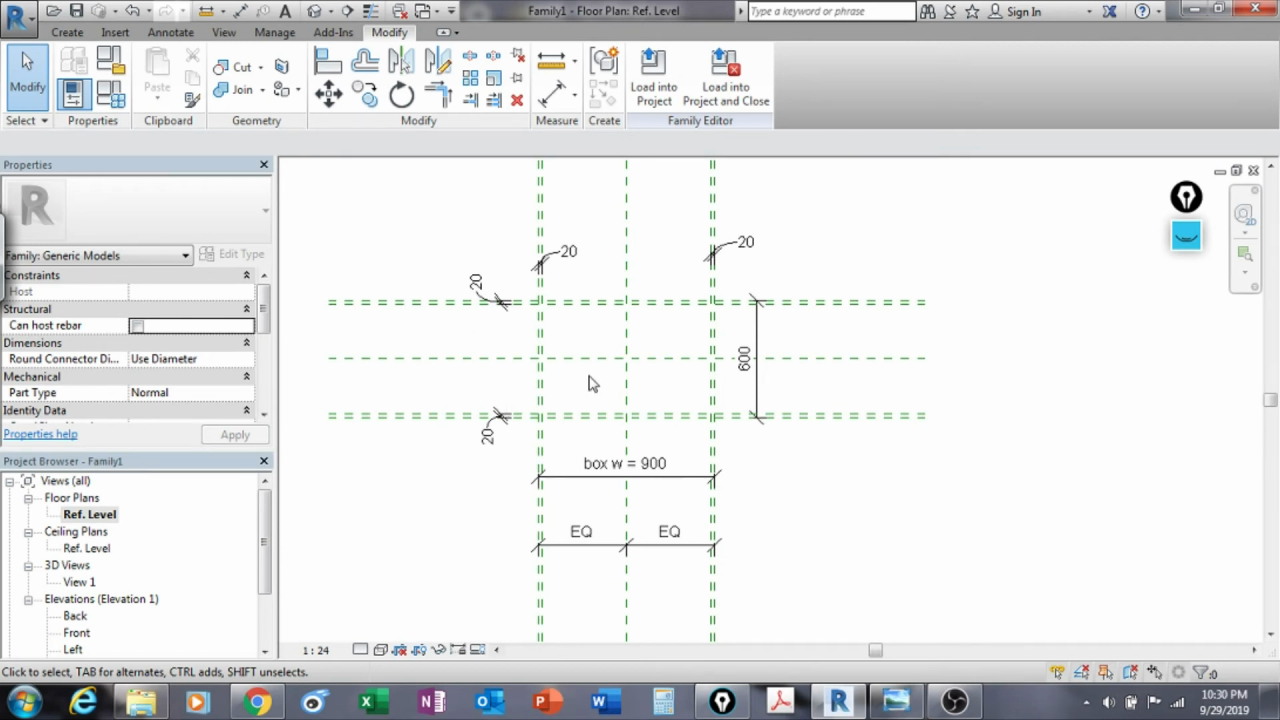
scroll(590, 320, up, 3)
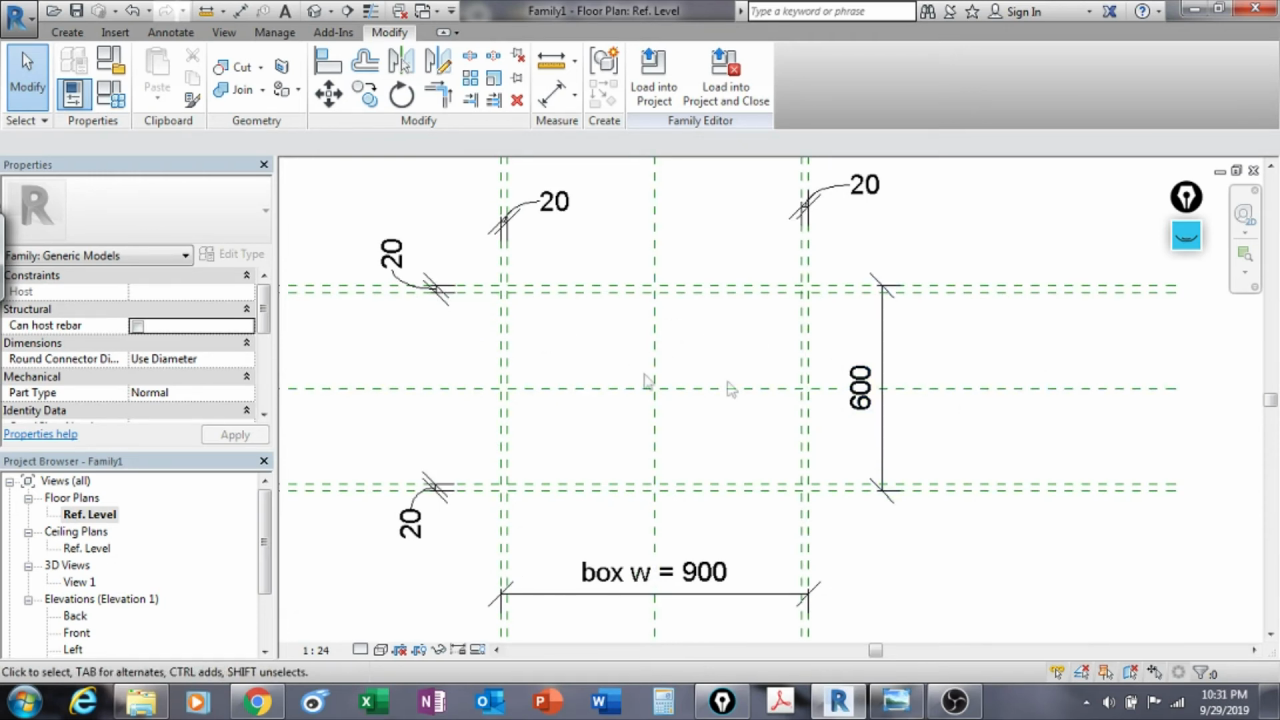
scroll(626, 357, down, 1)
middle_drag(626, 357, 713, 370)
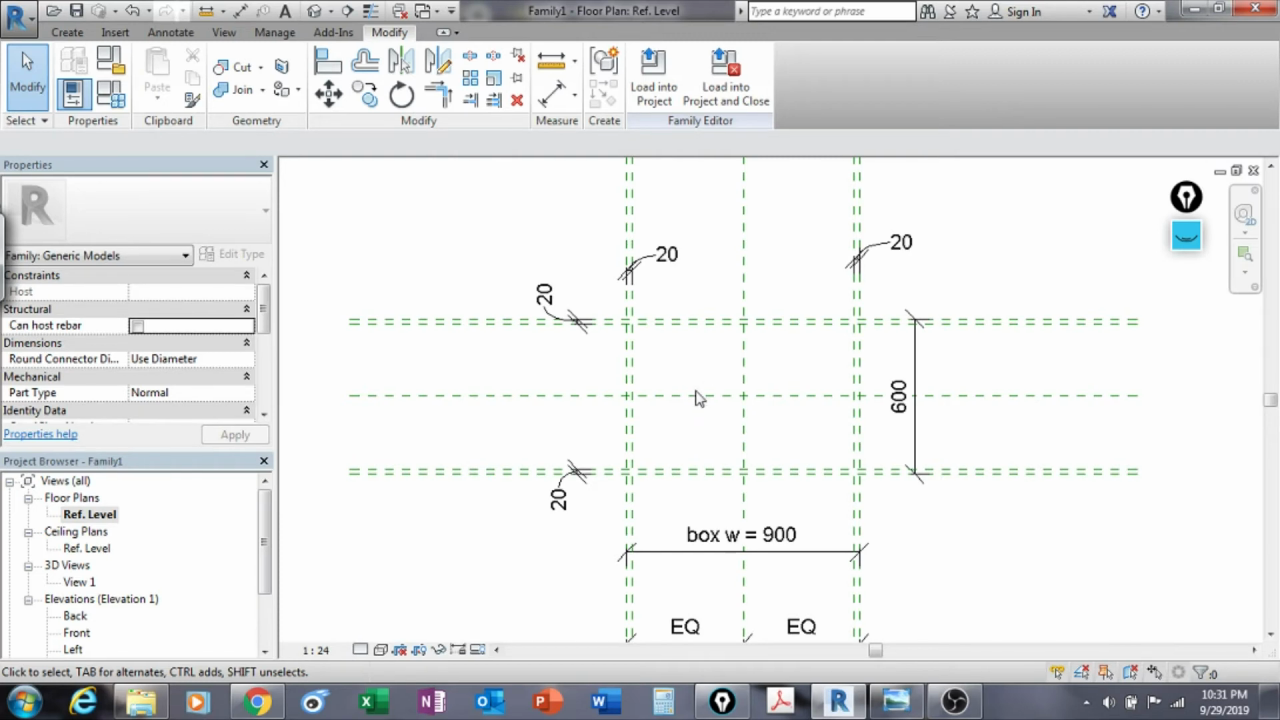
scroll(706, 394, up, 1)
middle_drag(706, 394, 567, 400)
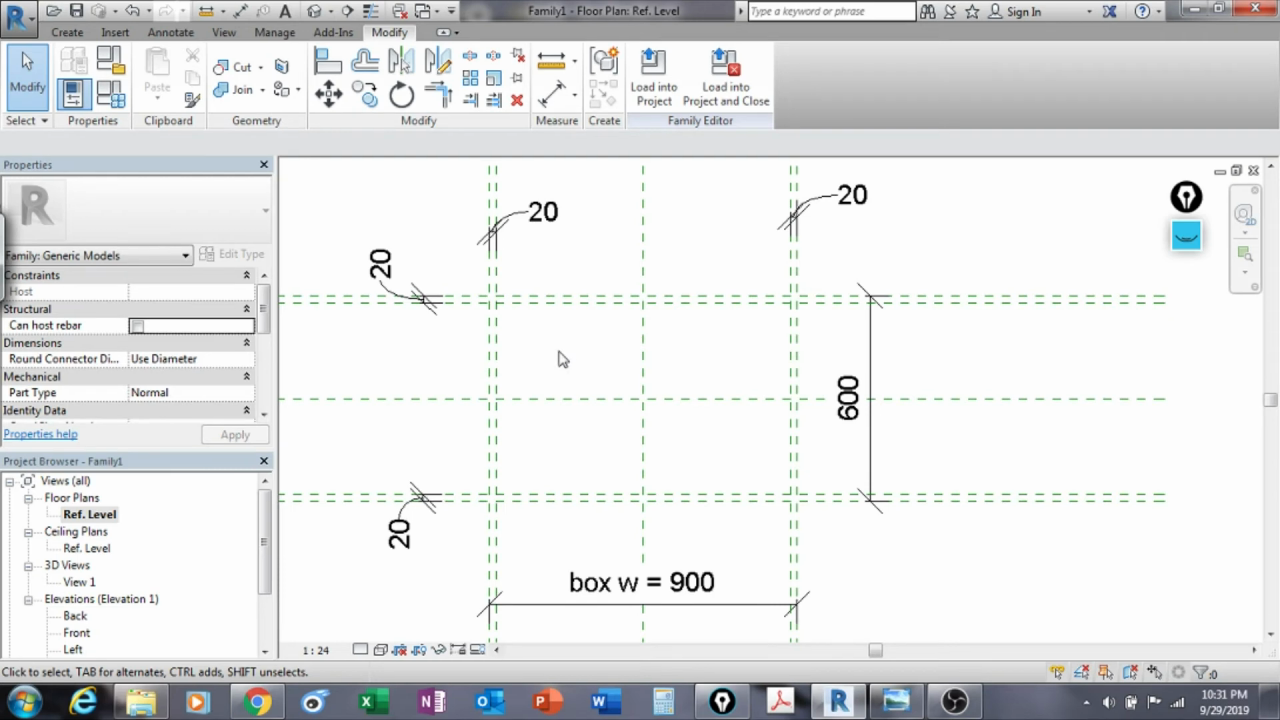
Step: Start an extrusion and sketch a 900 by 600 mm rectangle between the outer reference planes' opposite corners
click(67, 32)
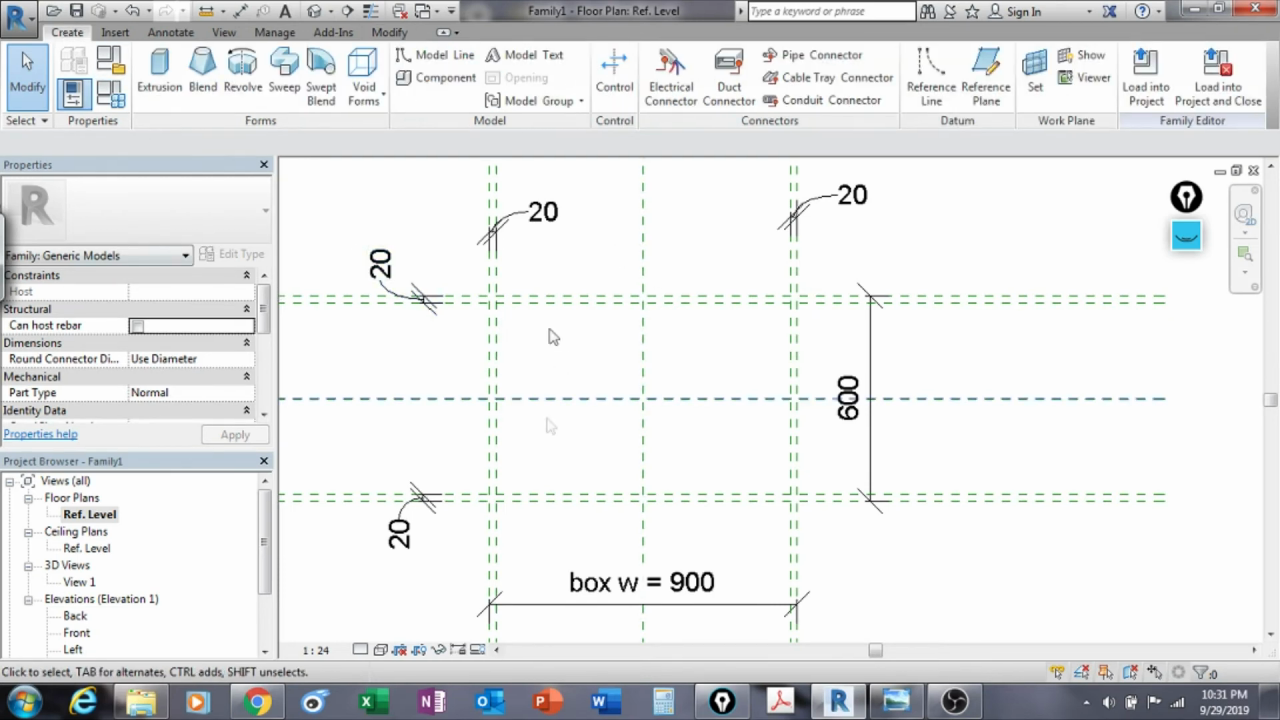
click(159, 80)
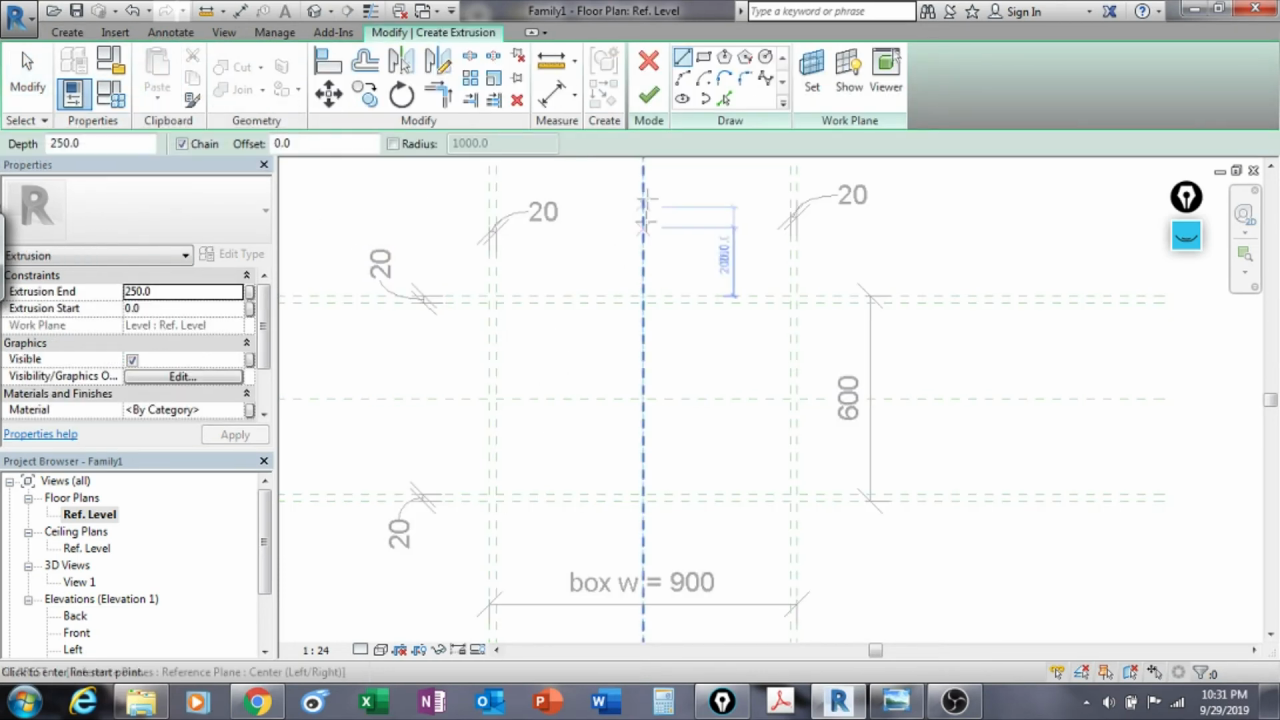
click(703, 57)
click(489, 295)
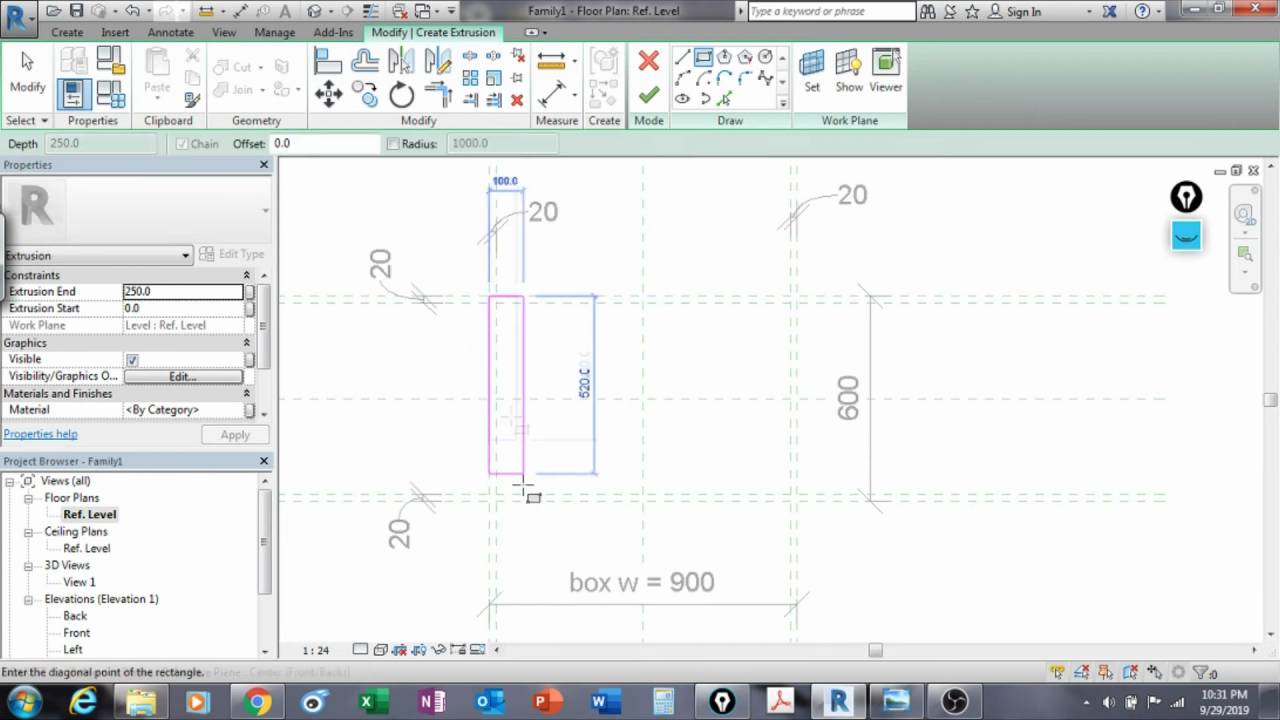
click(797, 500)
click(797, 500)
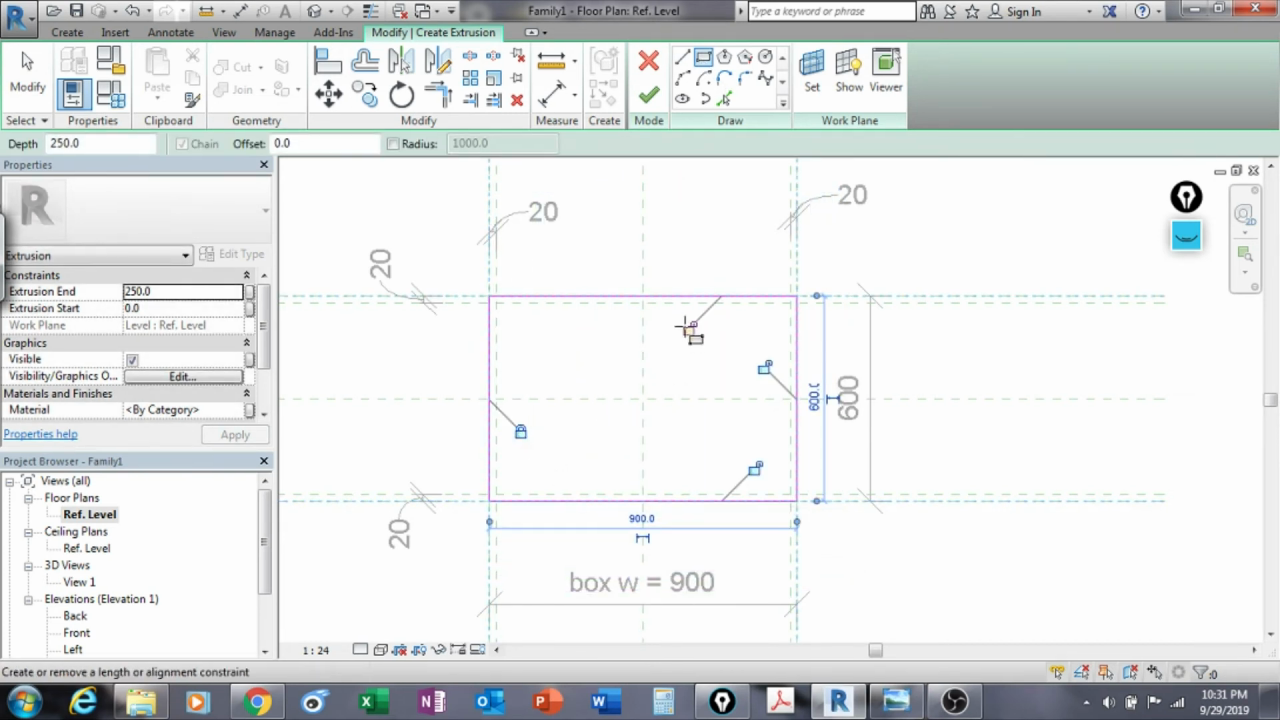
Step: Lock the rectangle's sides to the outer reference planes and finish the extrusion
click(763, 368)
click(754, 468)
click(648, 94)
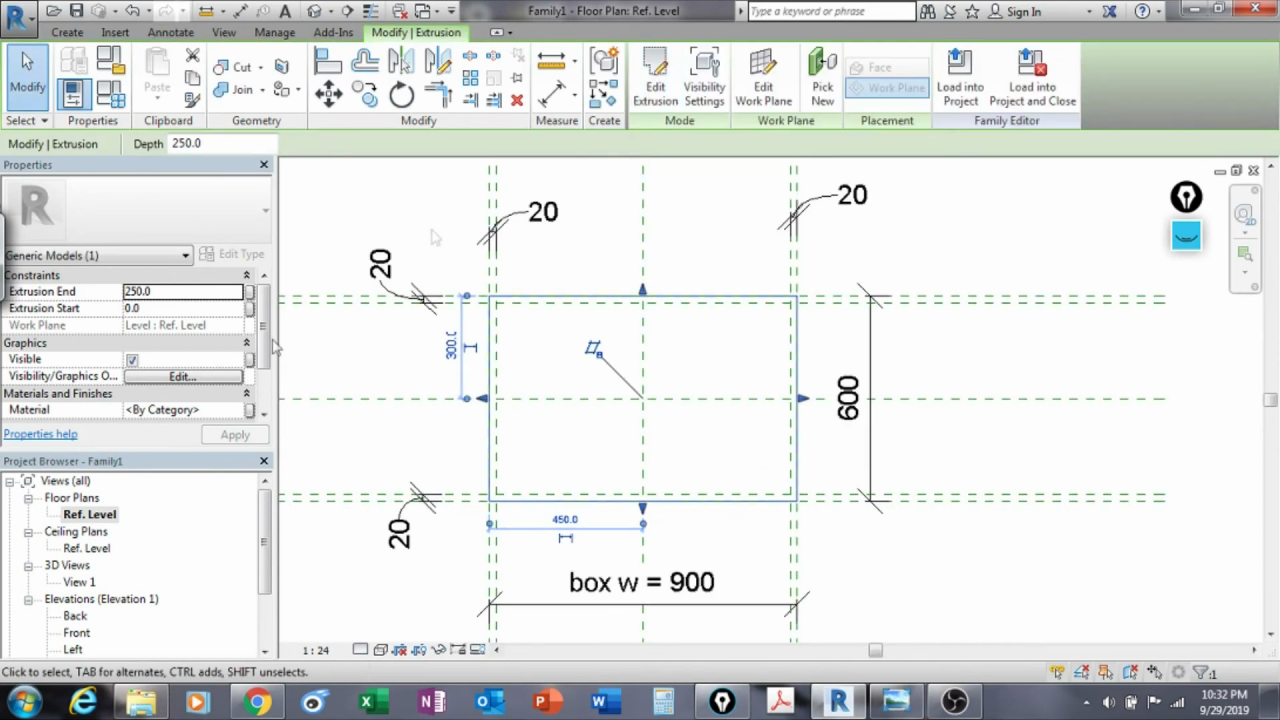
Step: In the Front elevation, raise the extrusion's base to the reference plane 100 mm above Ref. Level and lock it there
double_click(76, 632)
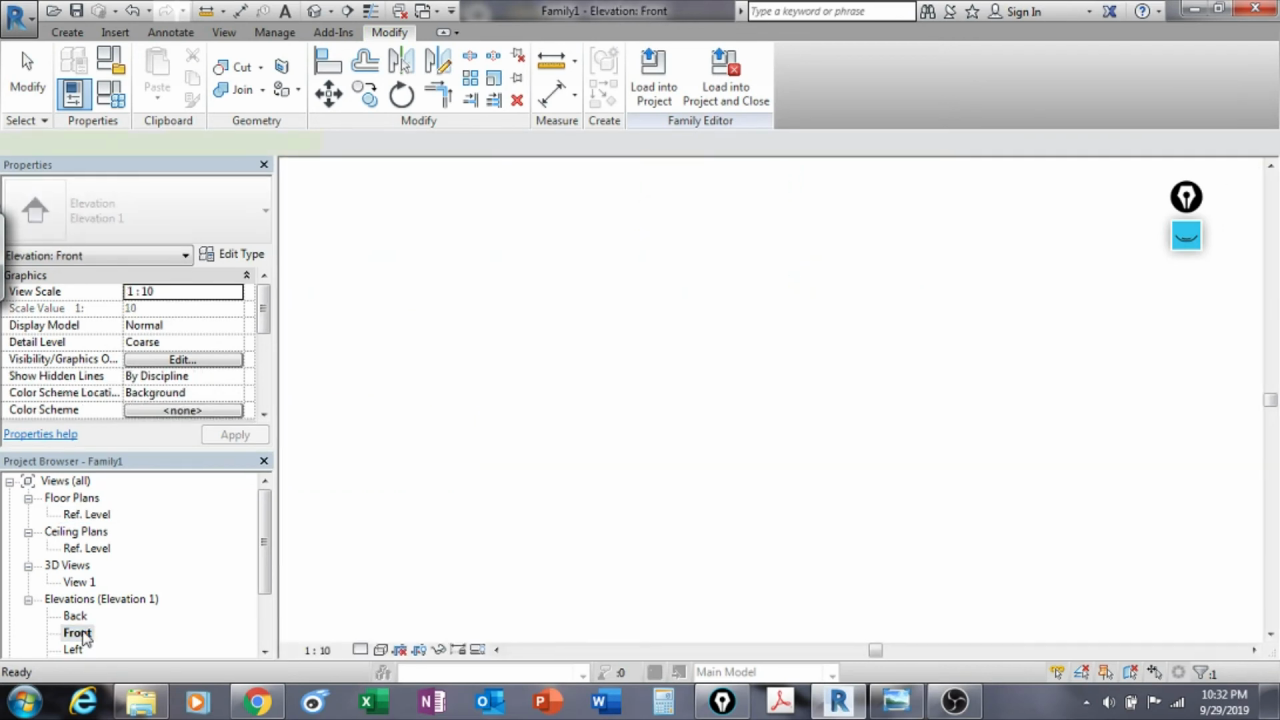
scroll(676, 476, up, 2)
drag(669, 503, 697, 432)
click(740, 467)
Step: Stretch the extrusion's top face up to the upper reference plane, making it 700 mm tall, and lock it there
middle_drag(746, 235, 690, 464)
scroll(688, 468, down, 1)
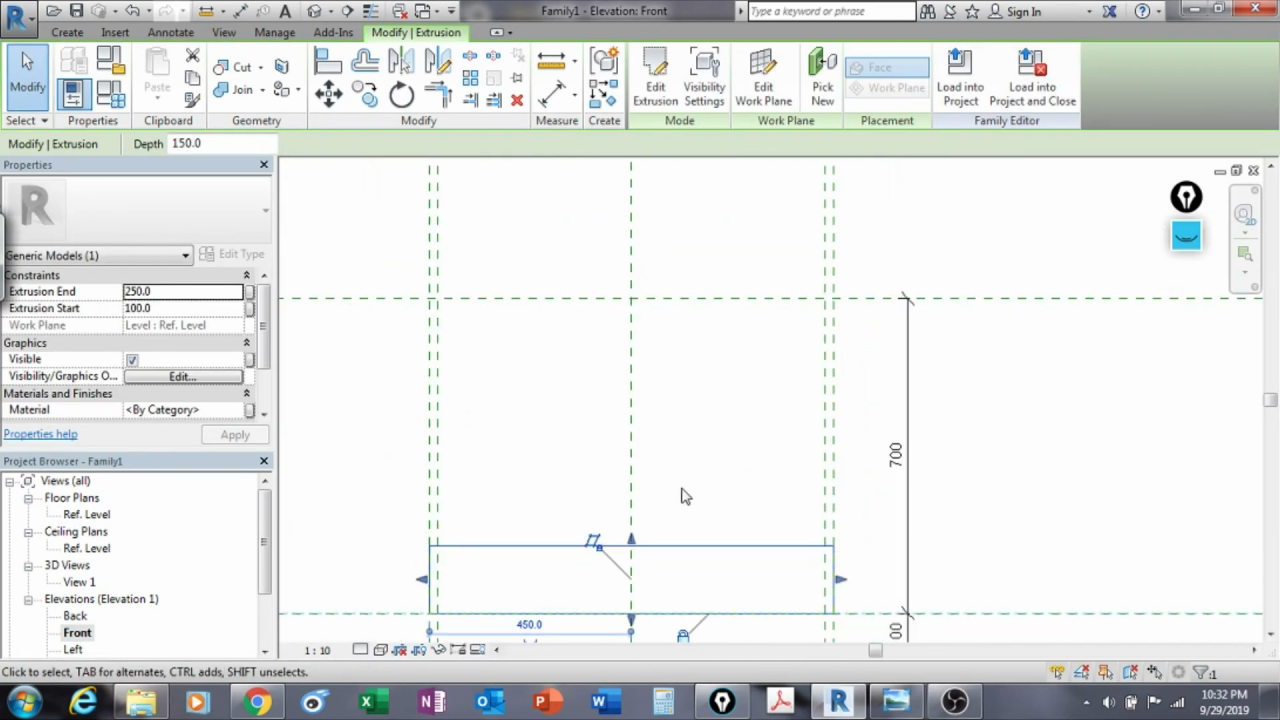
drag(634, 543, 660, 300)
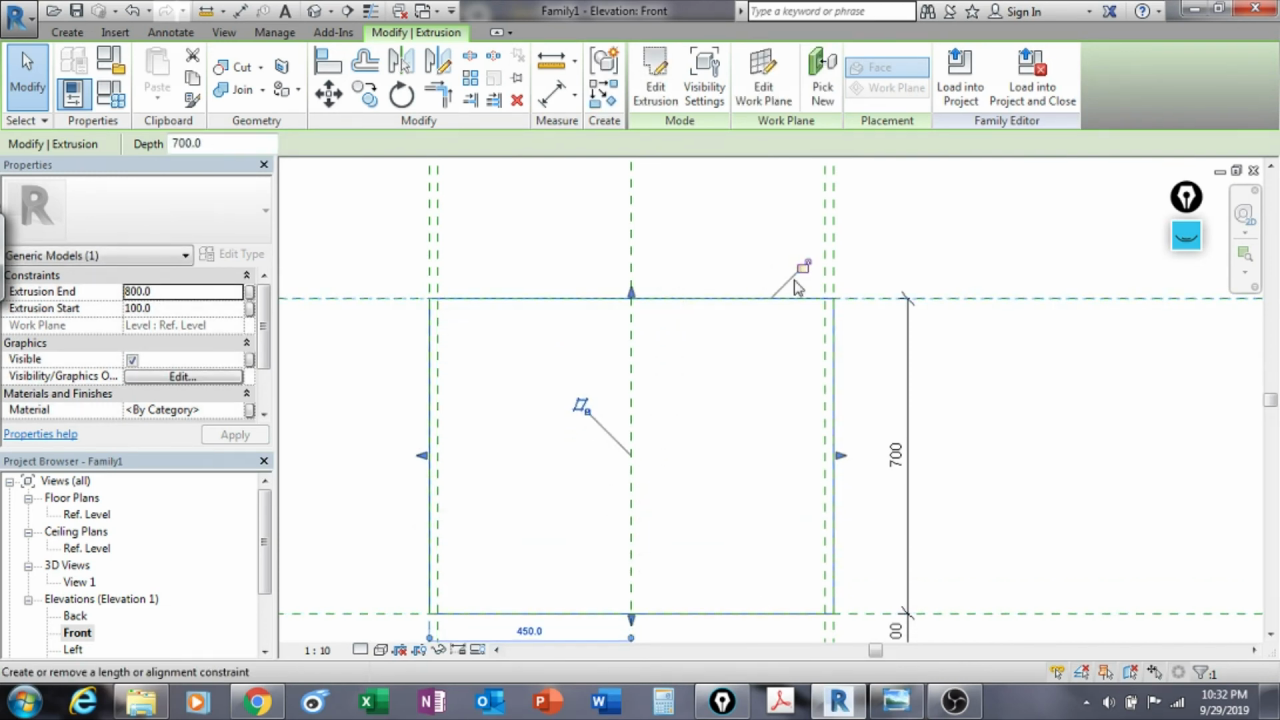
click(1029, 357)
middle_drag(1029, 357, 942, 317)
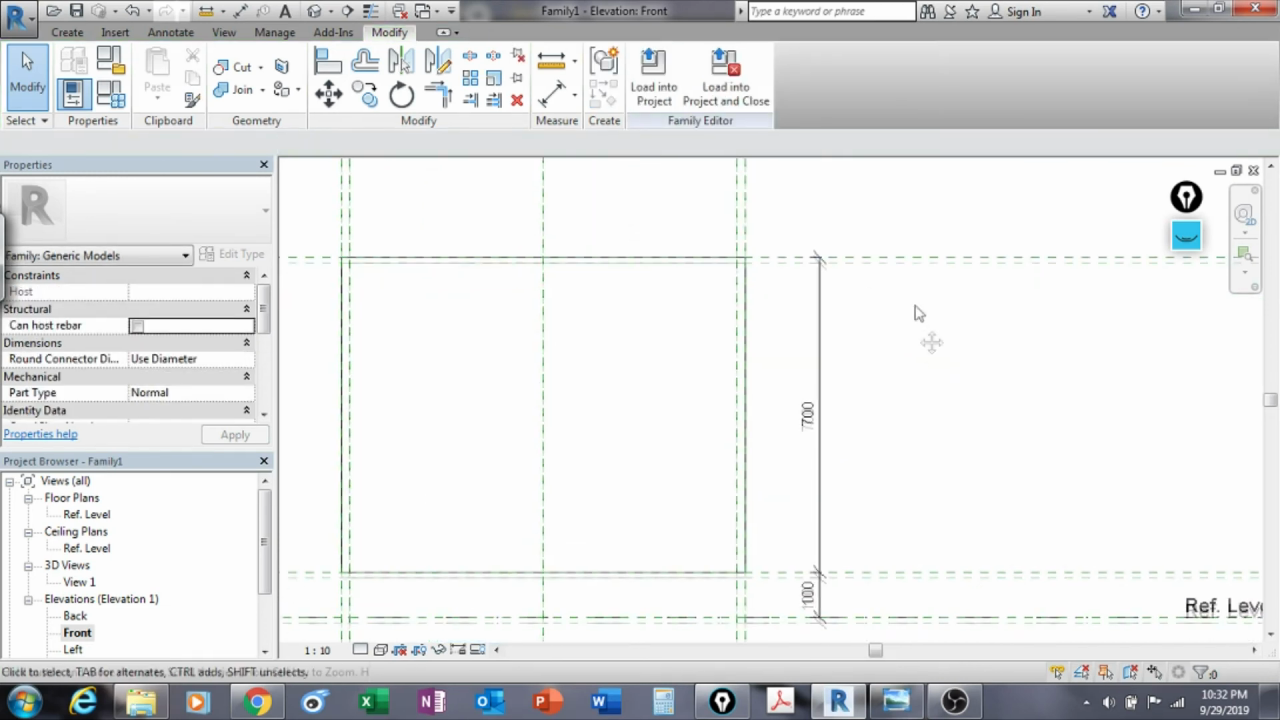
Step: Inspect the extruded box in the default 3D view and return to the Front elevation
click(316, 11)
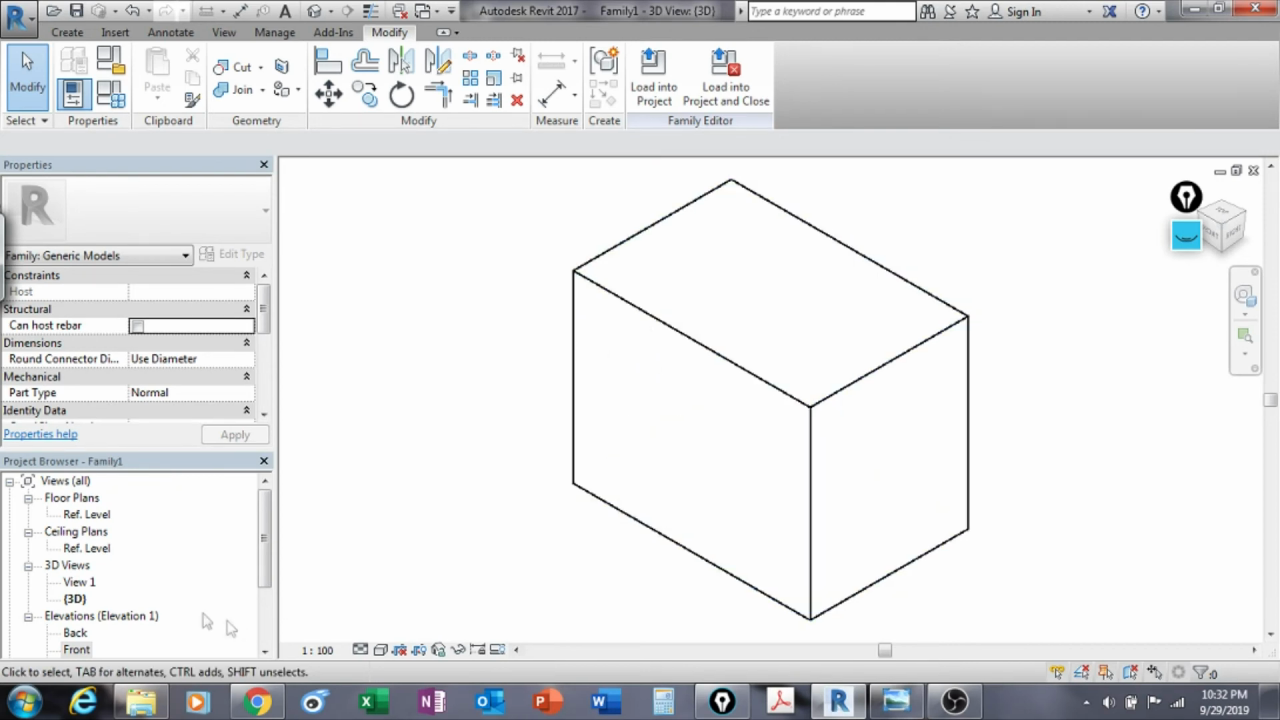
double_click(76, 649)
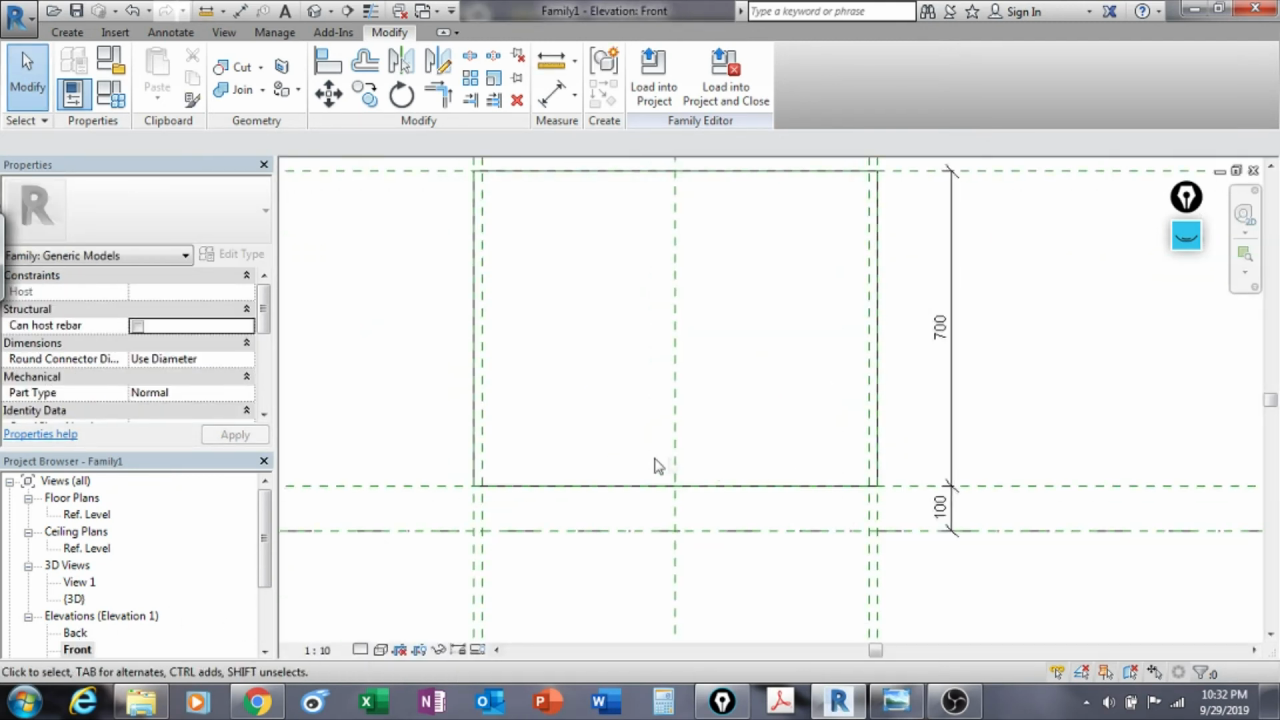
scroll(760, 405, down, 2)
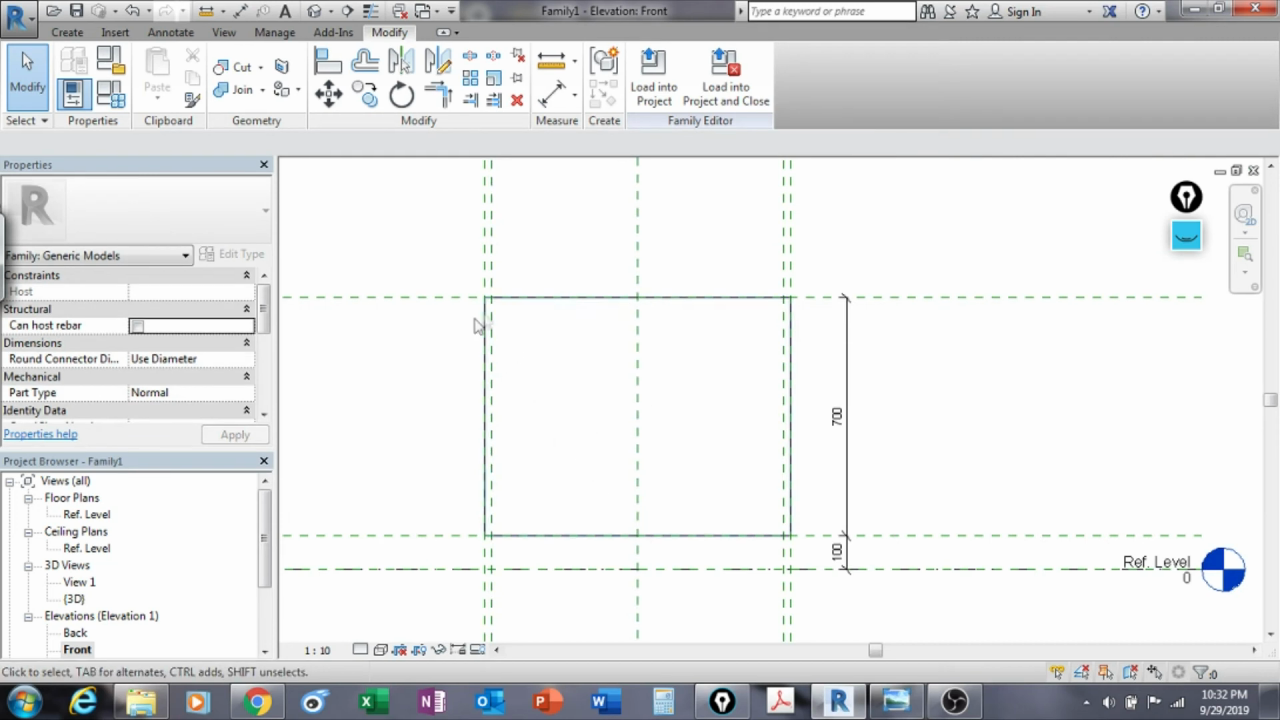
scroll(567, 458, up, 1)
scroll(567, 458, up, 1)
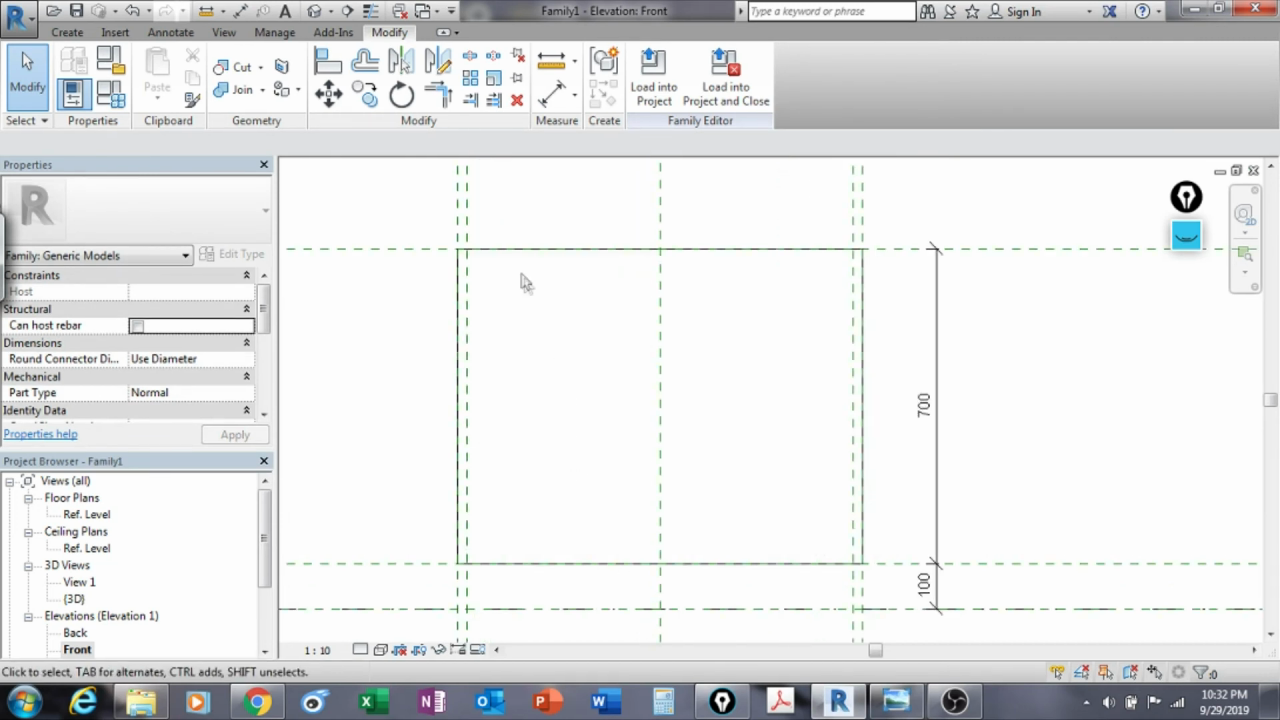
Step: Set up the Reference Plane command to pick existing lines with a 20 mm offset
click(67, 31)
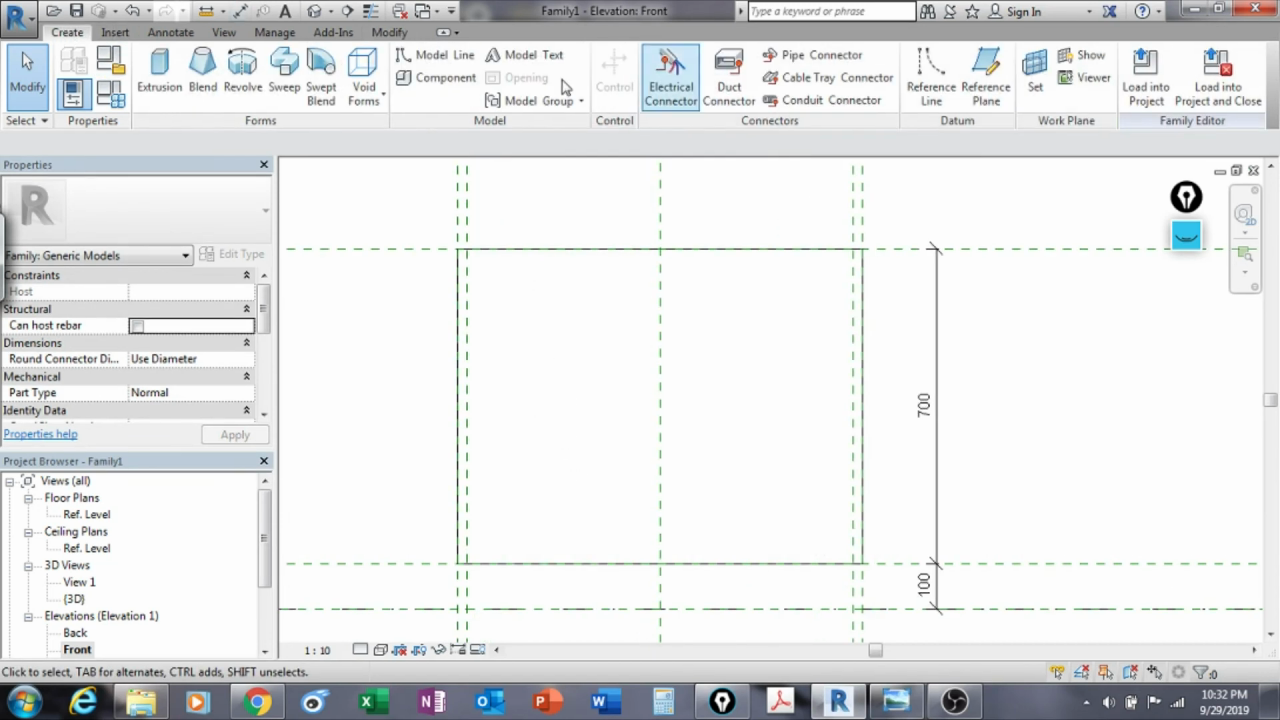
click(986, 70)
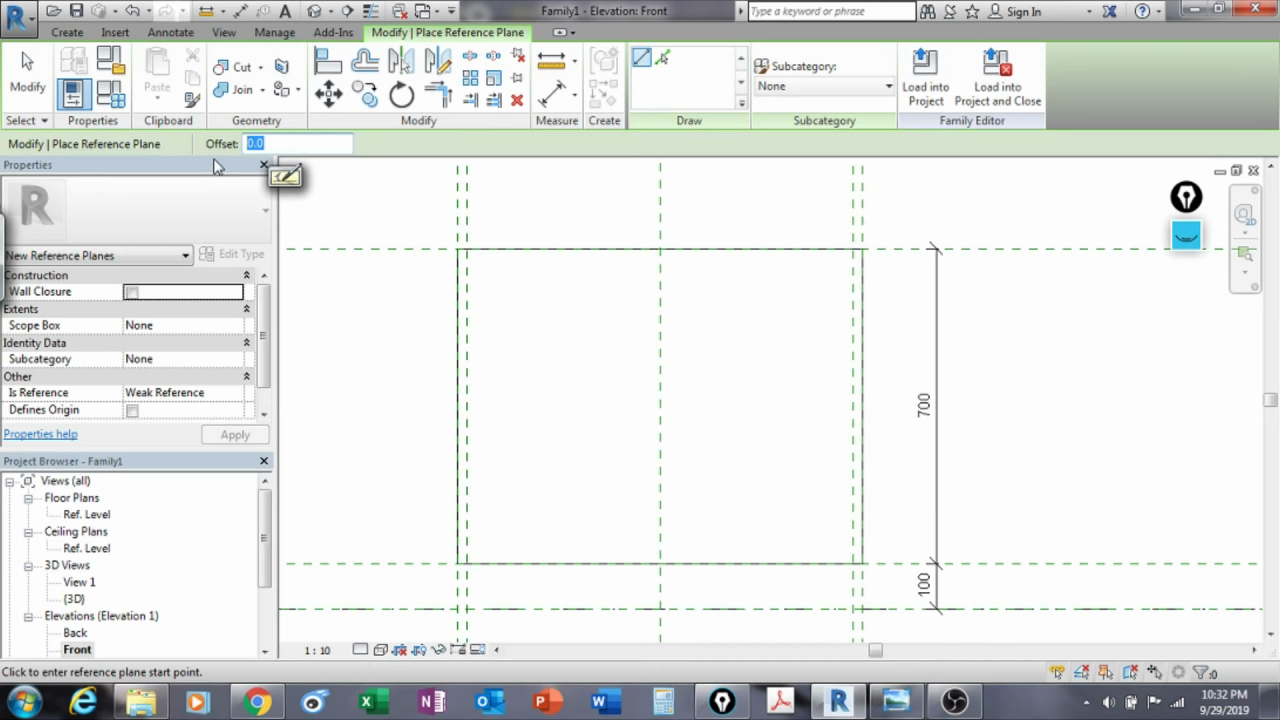
text(2)
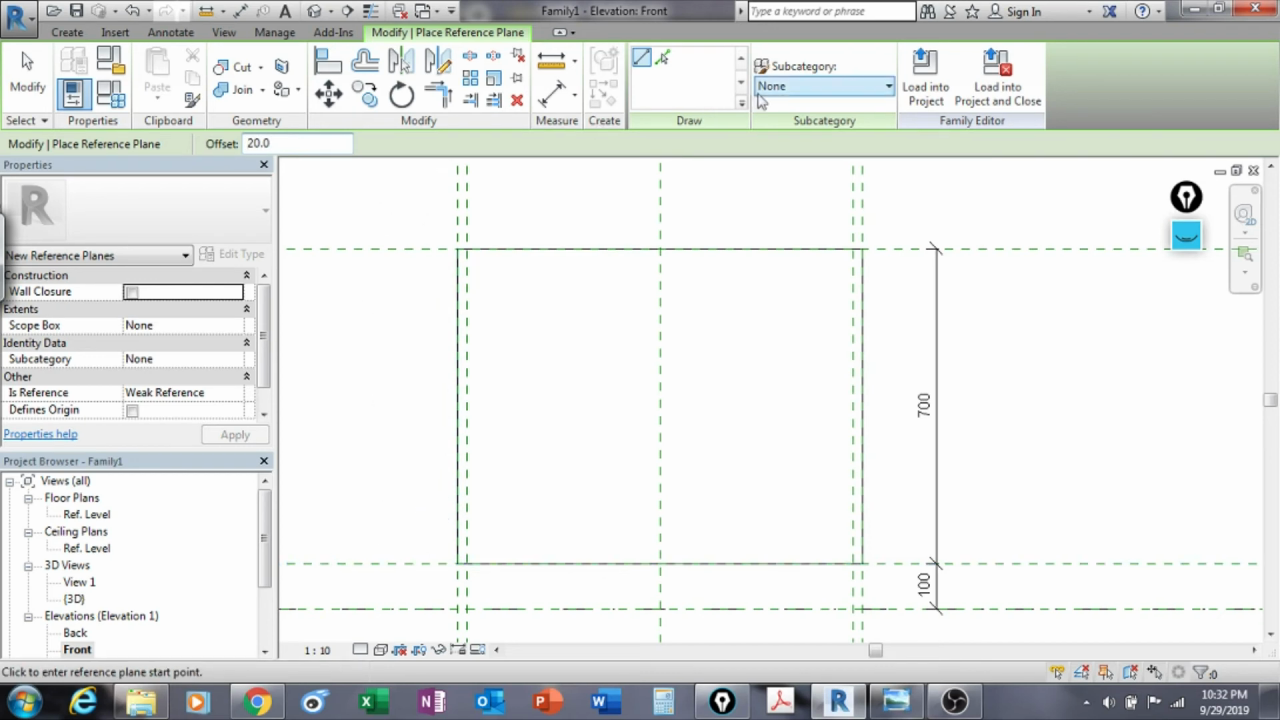
click(663, 60)
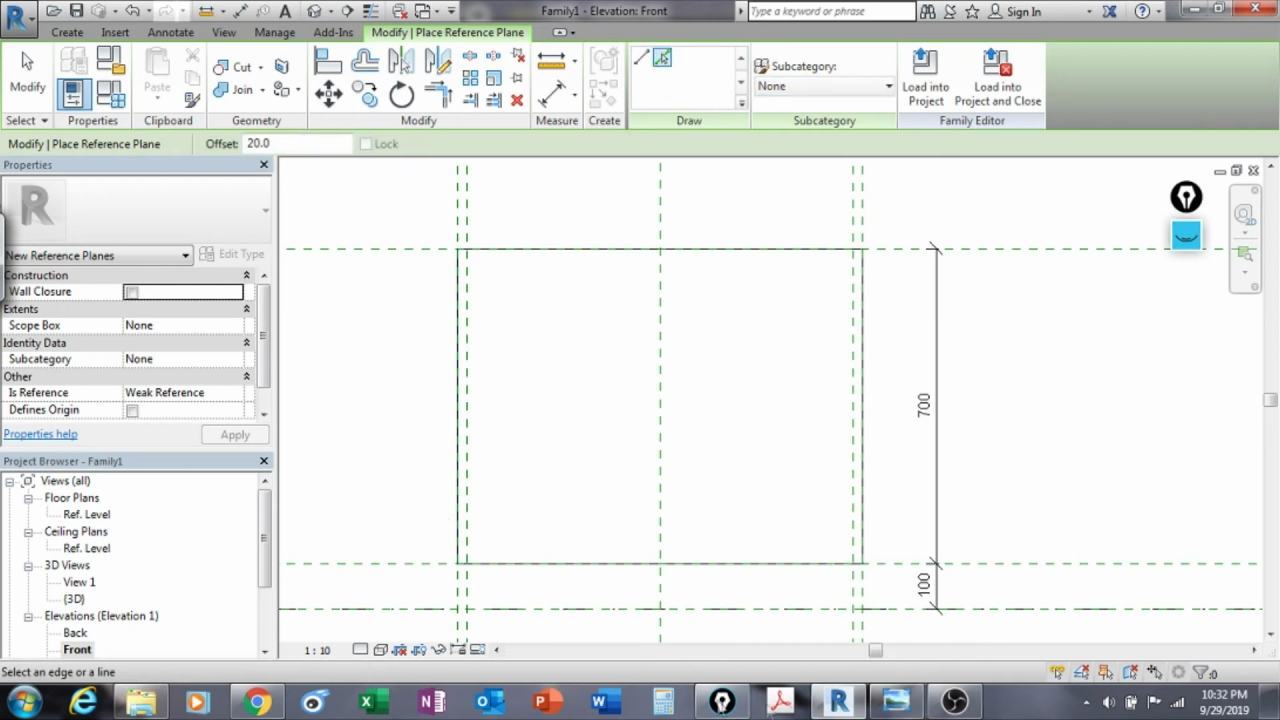
Step: Switch to Chrome to check the double vanity product photo, and return to Revit
click(262, 703)
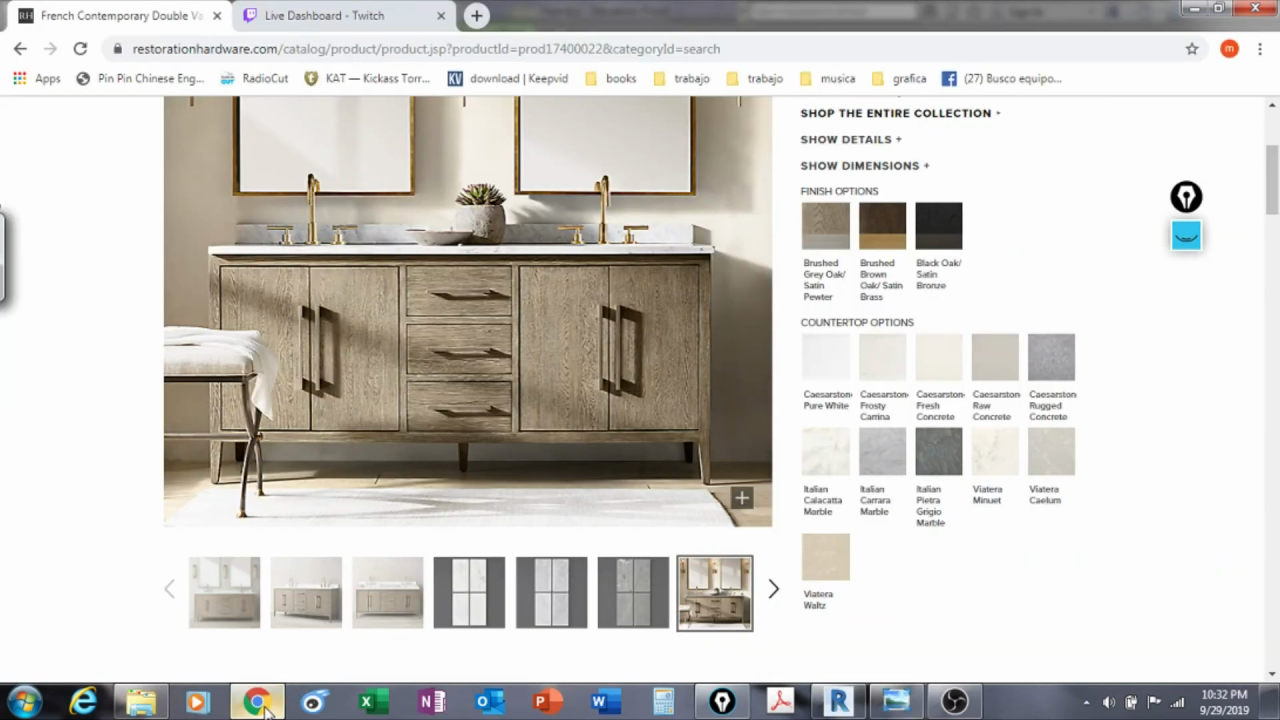
click(262, 703)
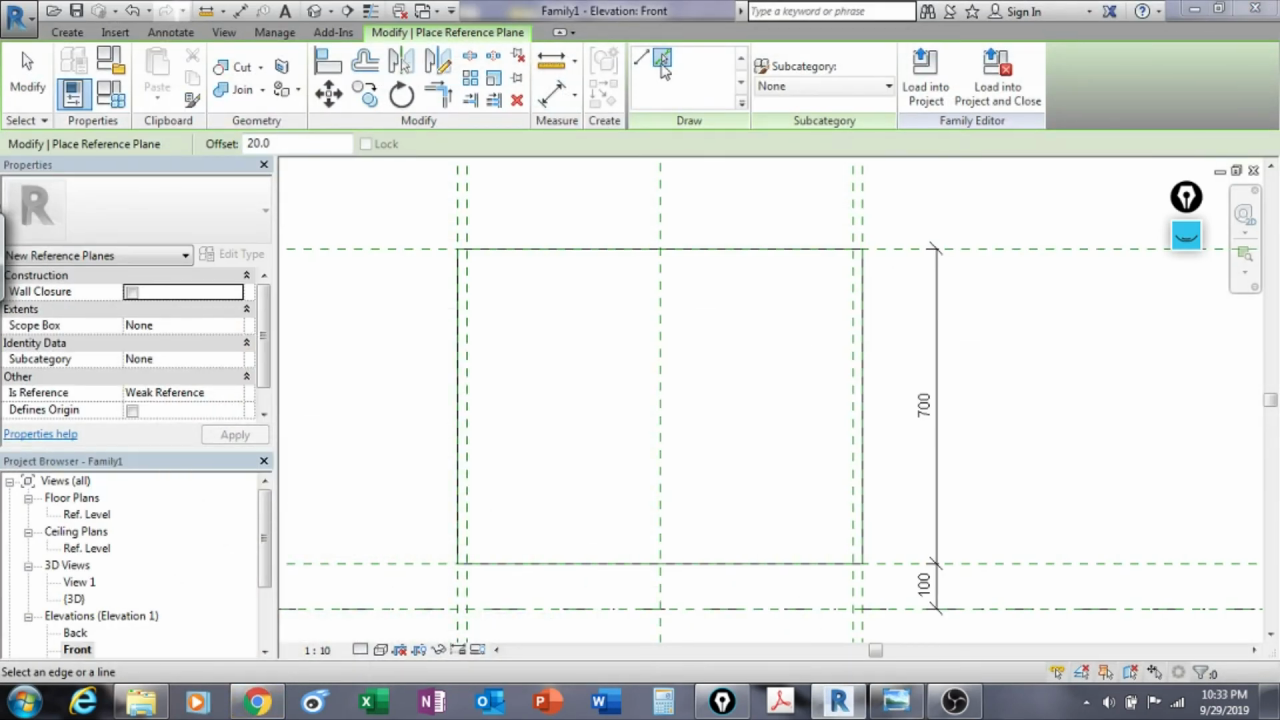
Step: Add offset reference planes 20 mm inside the cabinet's bottom and top planes, and end the command
click(414, 570)
click(386, 256)
key(Escape)
key(Escape)
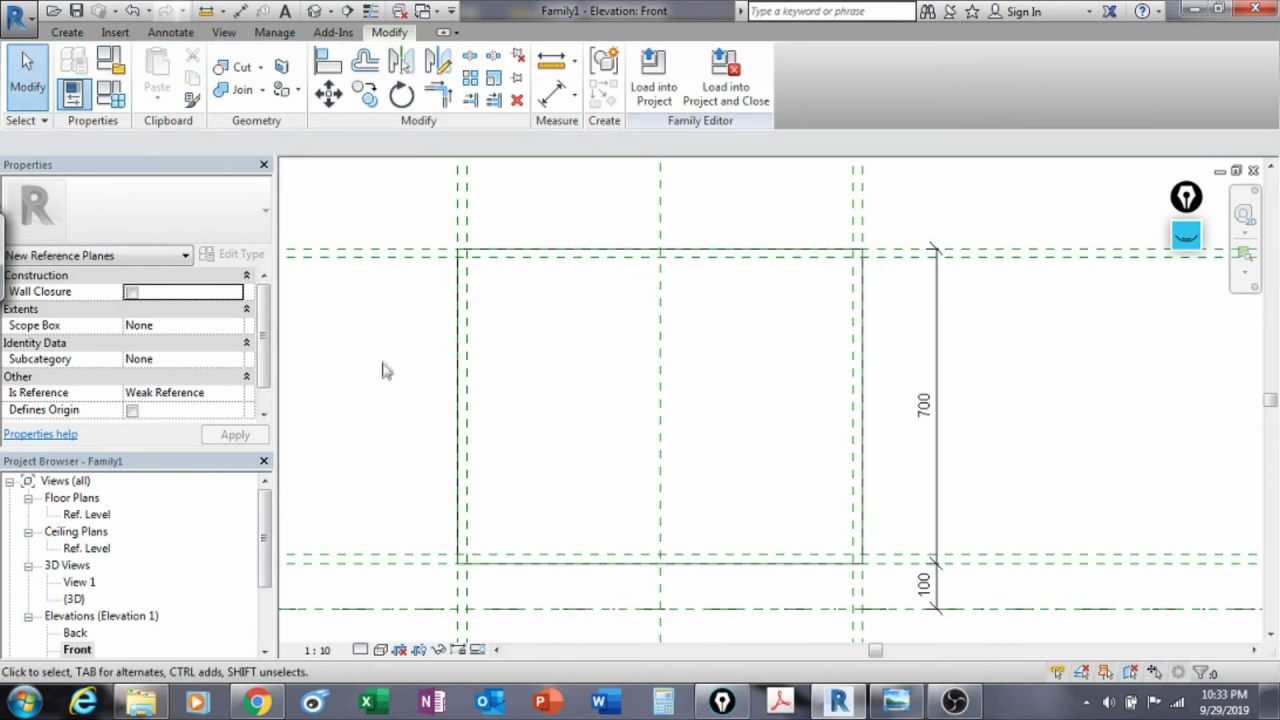
Step: Dimension the gap between the cabinet's bottom plane and its inner offset plane in the Front elevation, and lock it
middle_drag(392, 380, 480, 376)
middle_drag(470, 577, 476, 482)
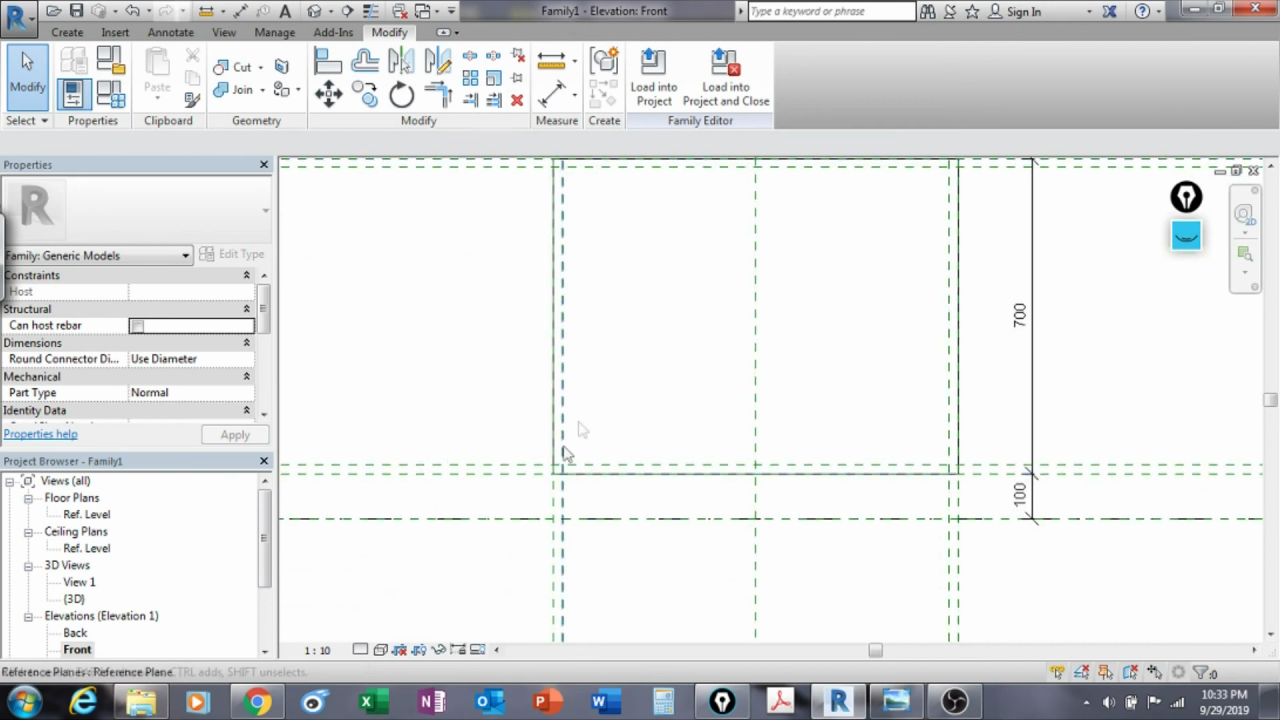
click(552, 94)
scroll(507, 490, up, 2)
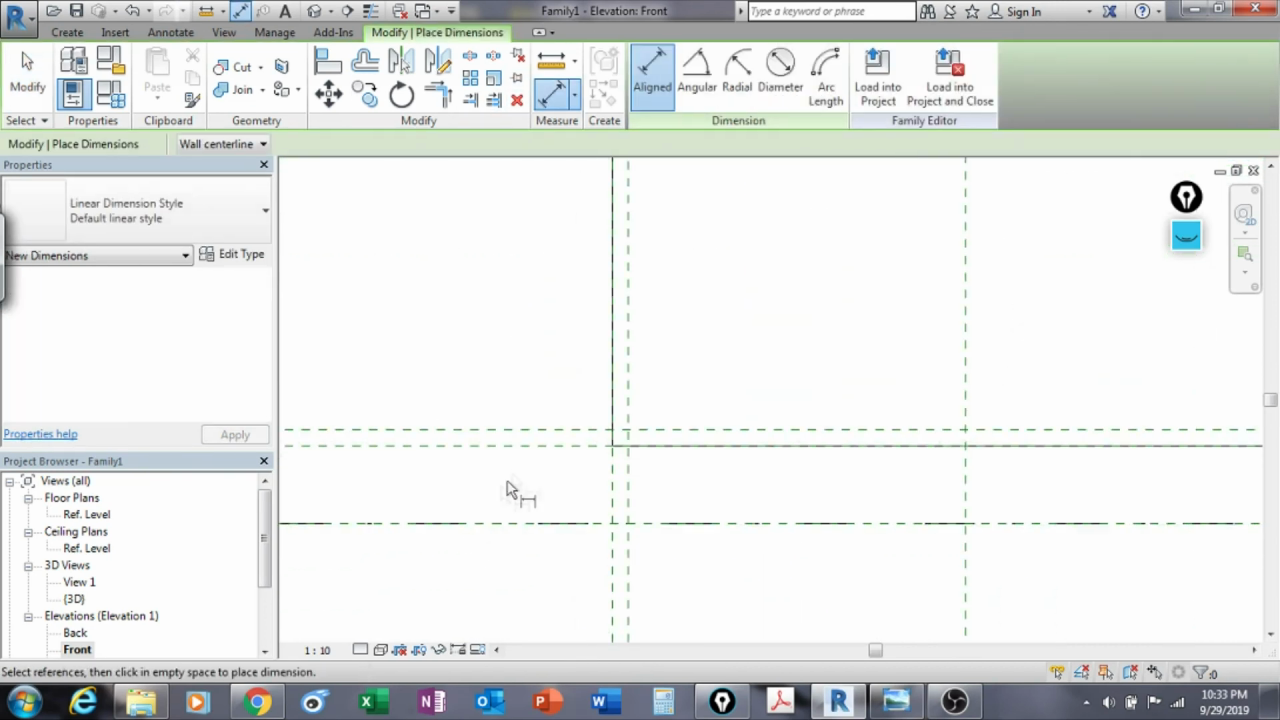
click(489, 446)
click(470, 430)
click(413, 388)
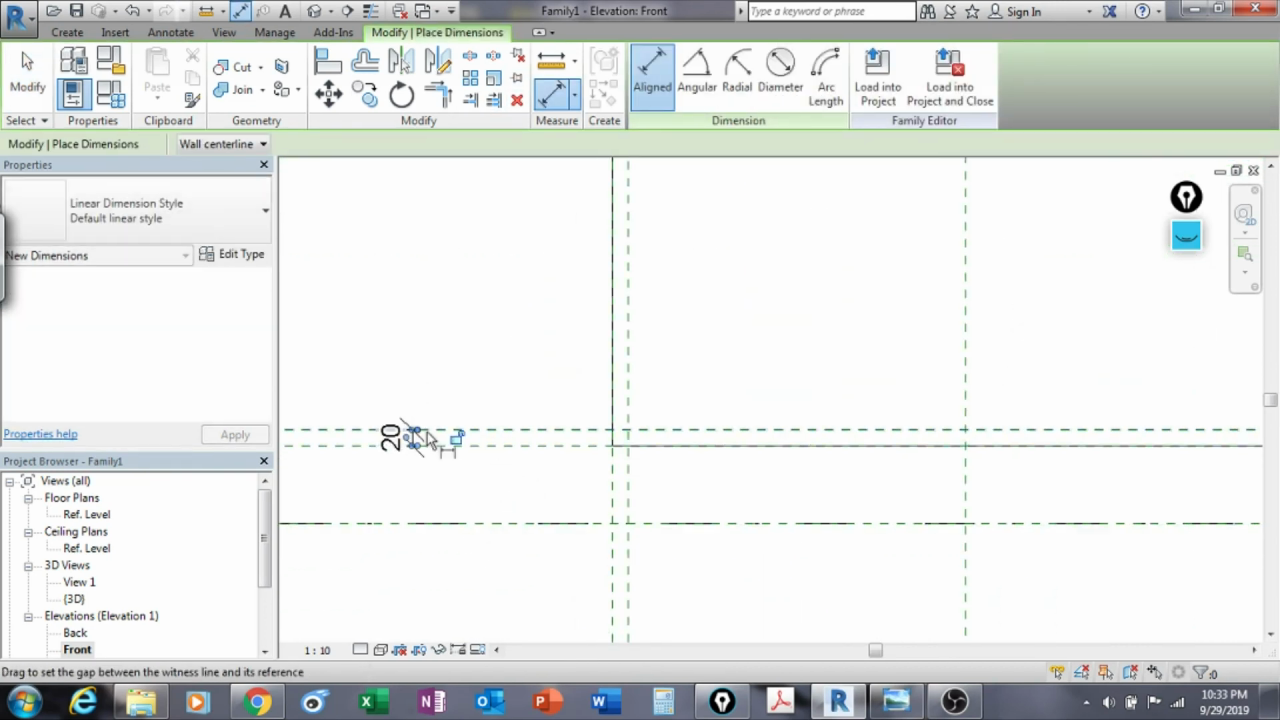
click(457, 439)
Step: Dimension and lock the gap between the cabinet's top plane and its inner offset plane, and end the dimension command
scroll(498, 286, down, 1)
middle_drag(492, 220, 544, 433)
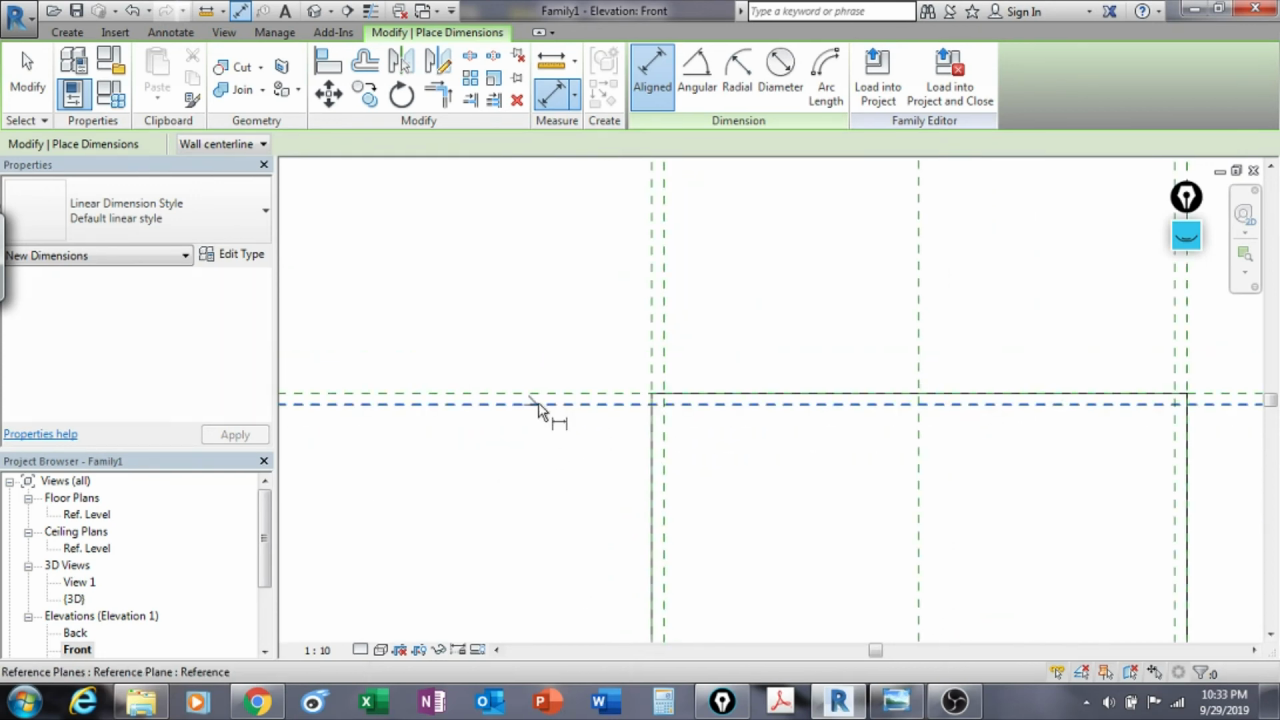
click(538, 404)
click(527, 392)
click(507, 359)
click(541, 400)
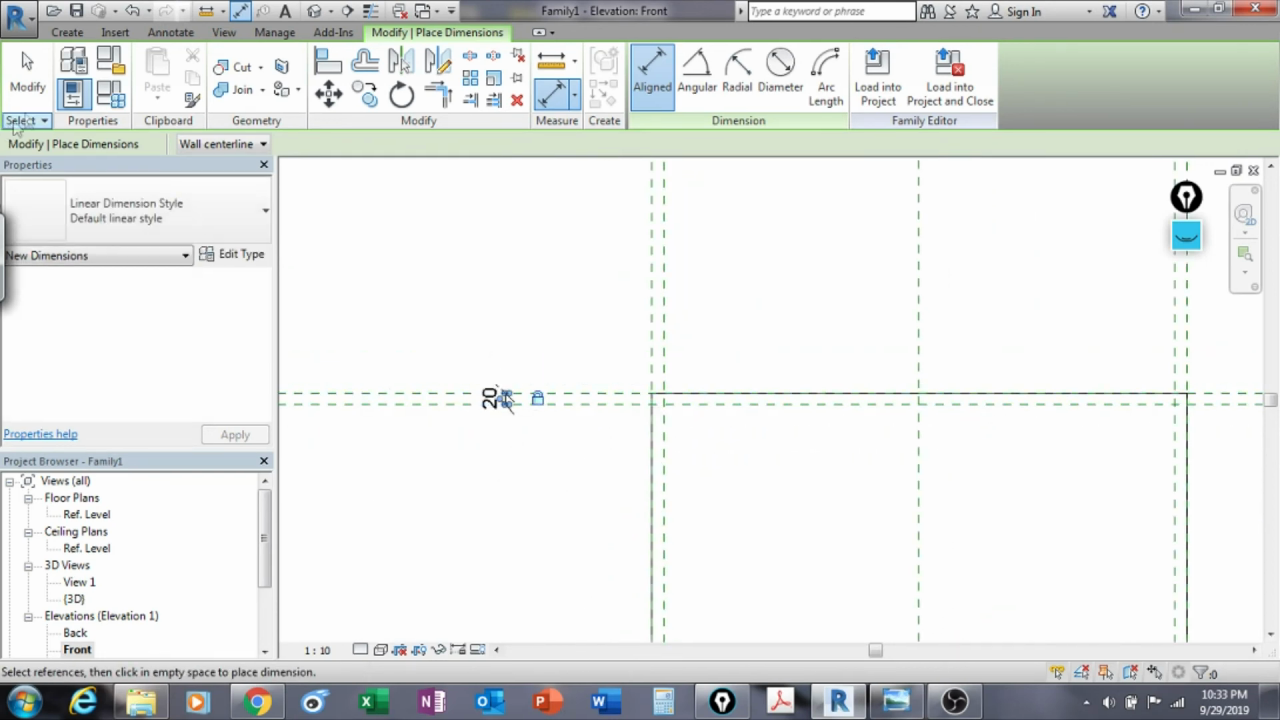
click(24, 90)
scroll(531, 514, down, 1)
middle_drag(531, 514, 423, 320)
scroll(490, 337, down, 1)
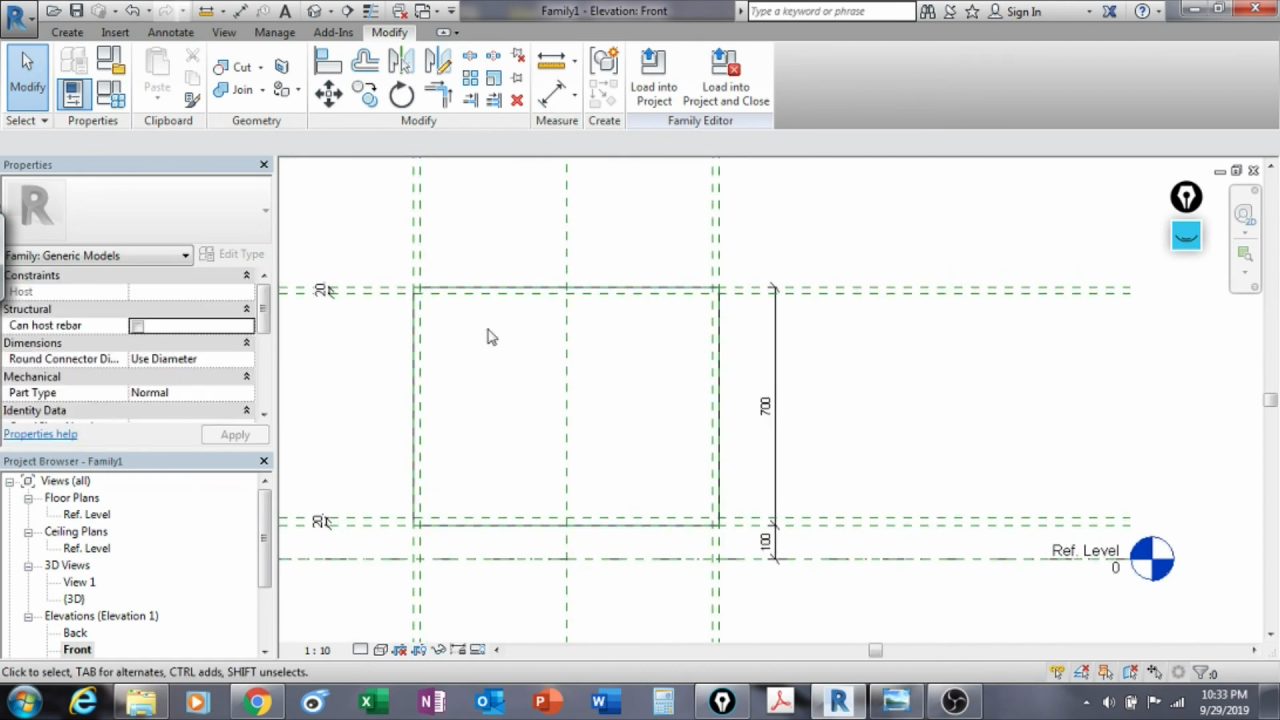
Step: Create a void extrusion from a rectangle on the four inner offset planes, with its sides locked to them
scroll(447, 366, up, 1)
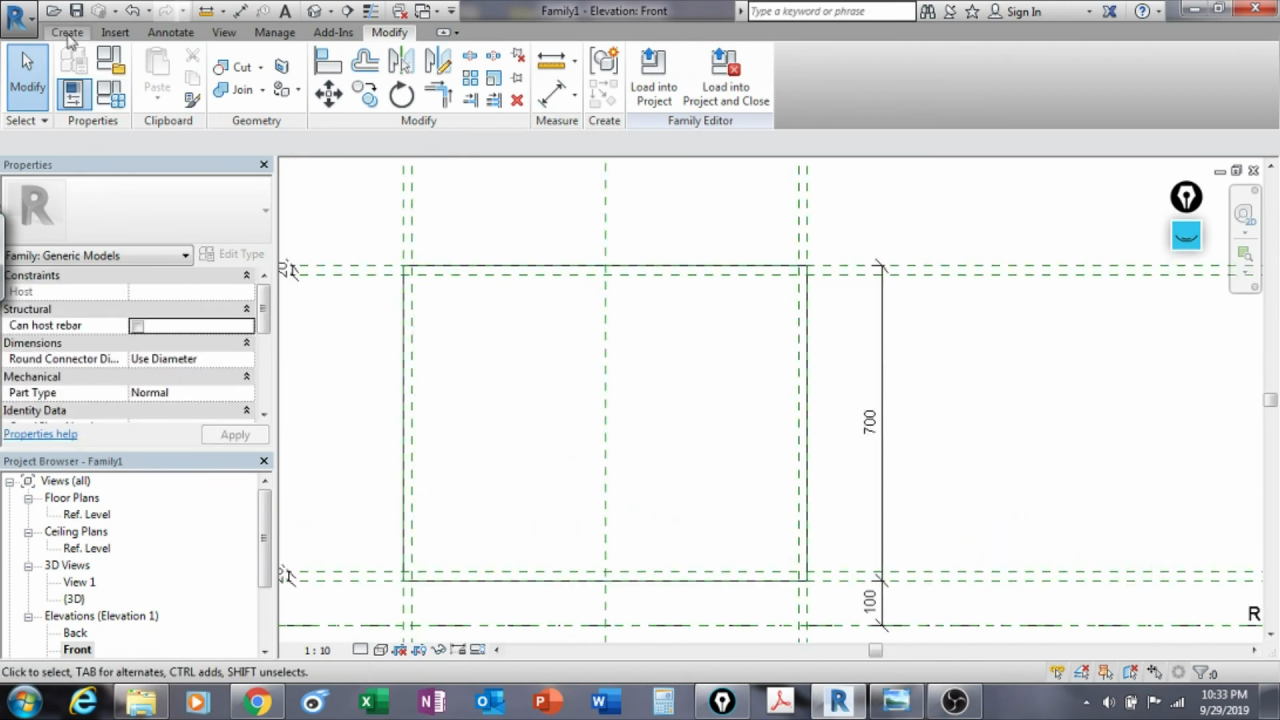
click(67, 32)
click(362, 75)
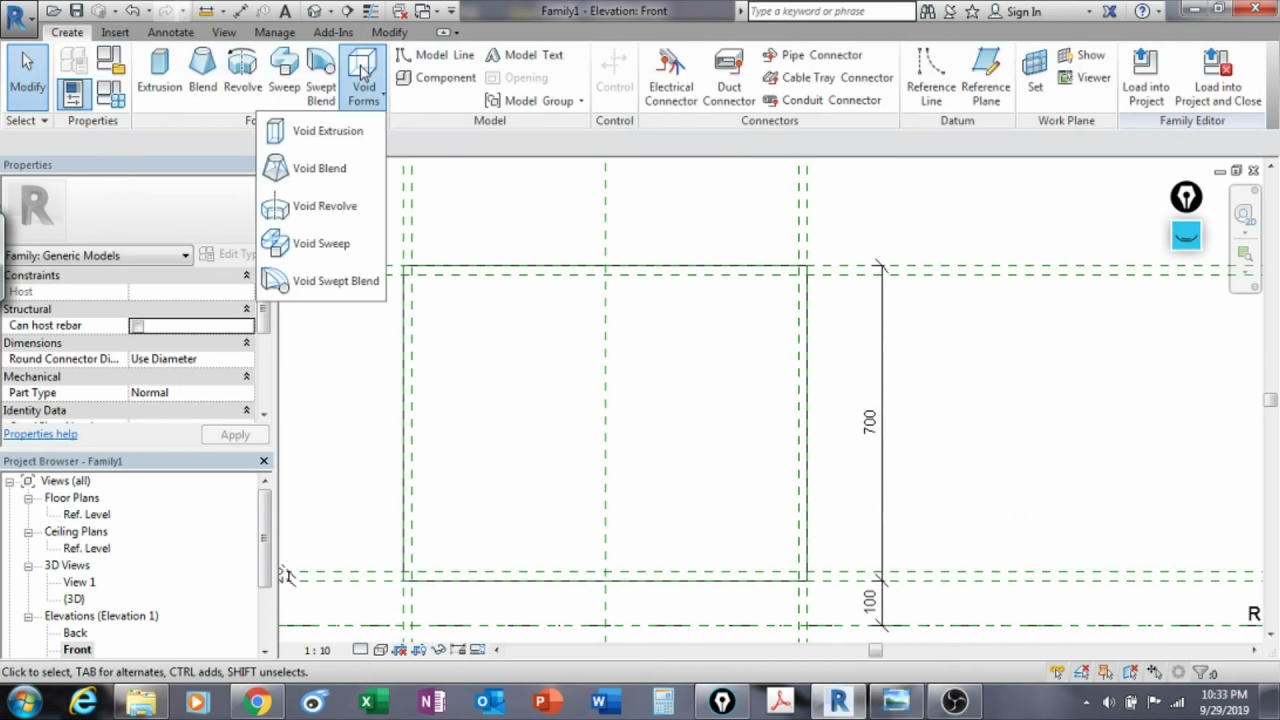
click(352, 138)
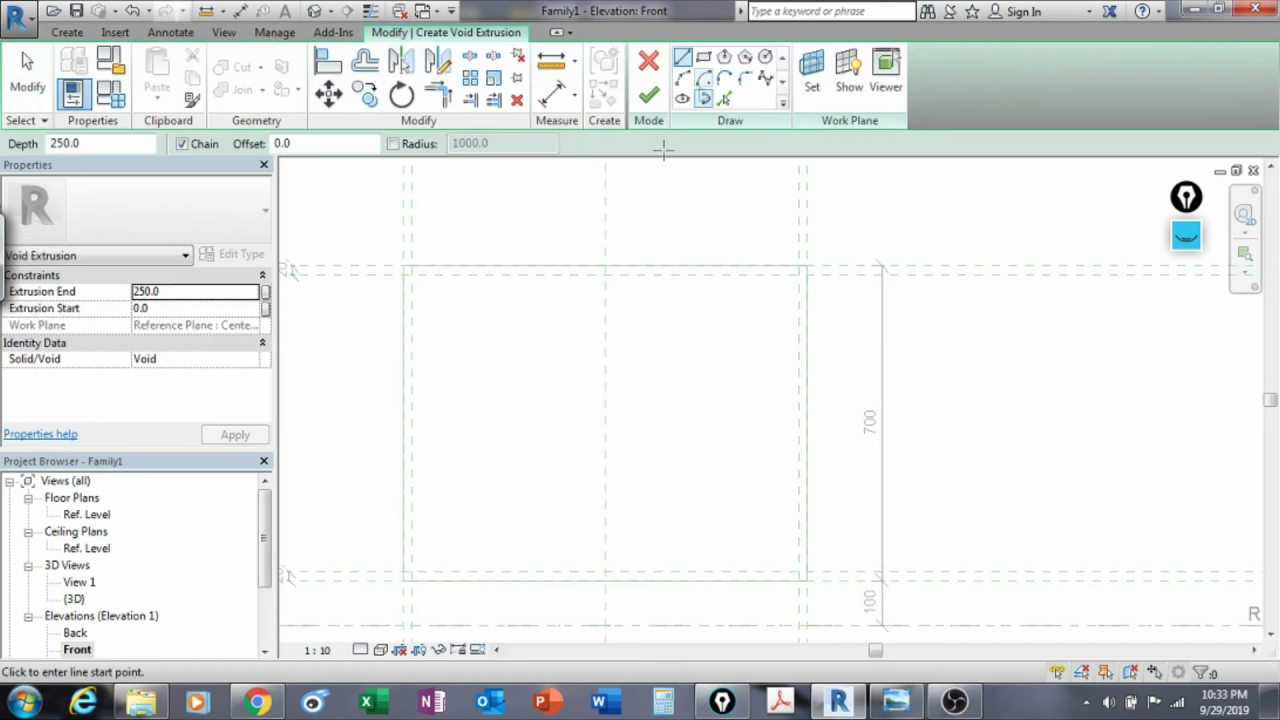
click(703, 57)
click(412, 273)
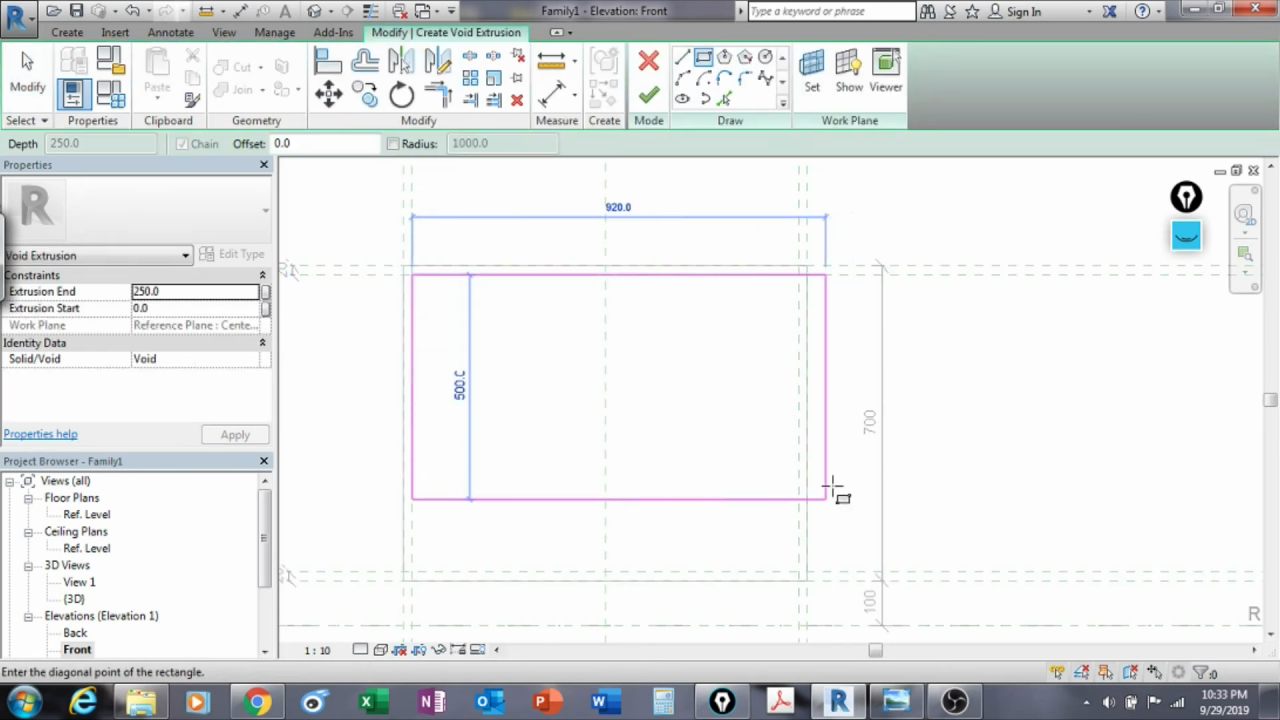
click(799, 572)
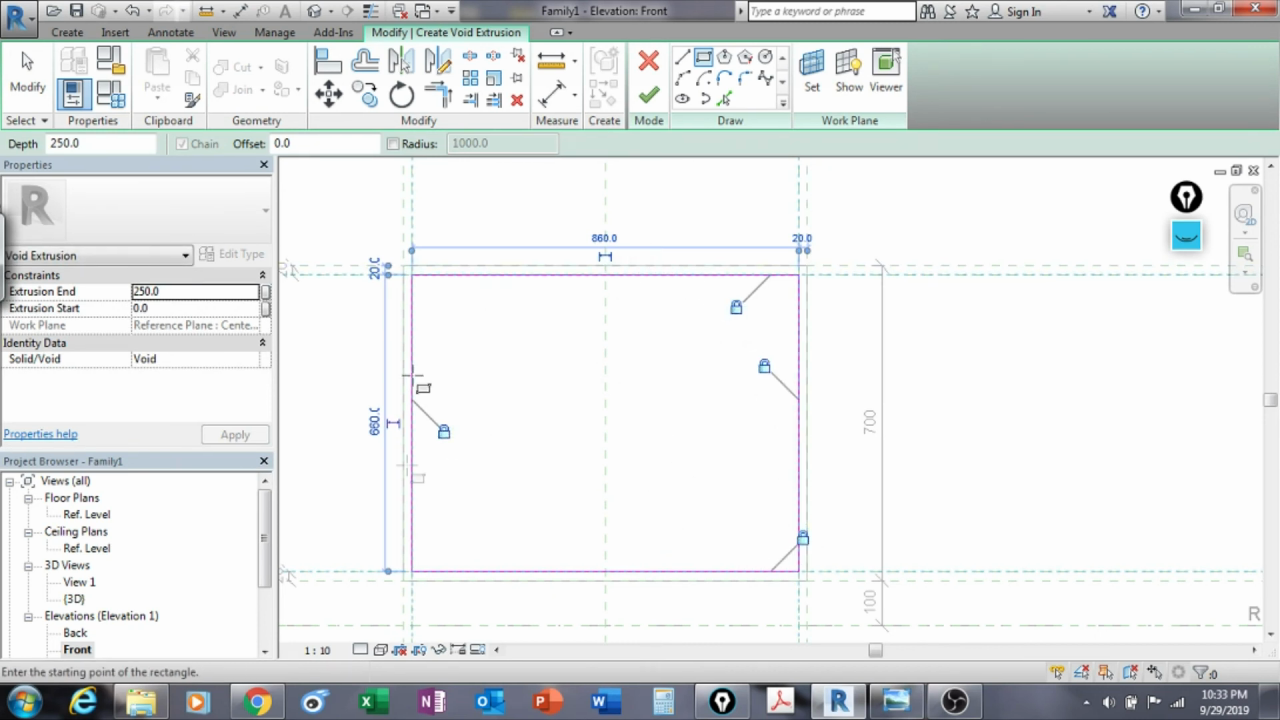
click(648, 95)
Step: In the Ref. Level plan, align the void's front and back faces to the inner offset planes and lock them
double_click(90, 514)
scroll(652, 398, up, 2)
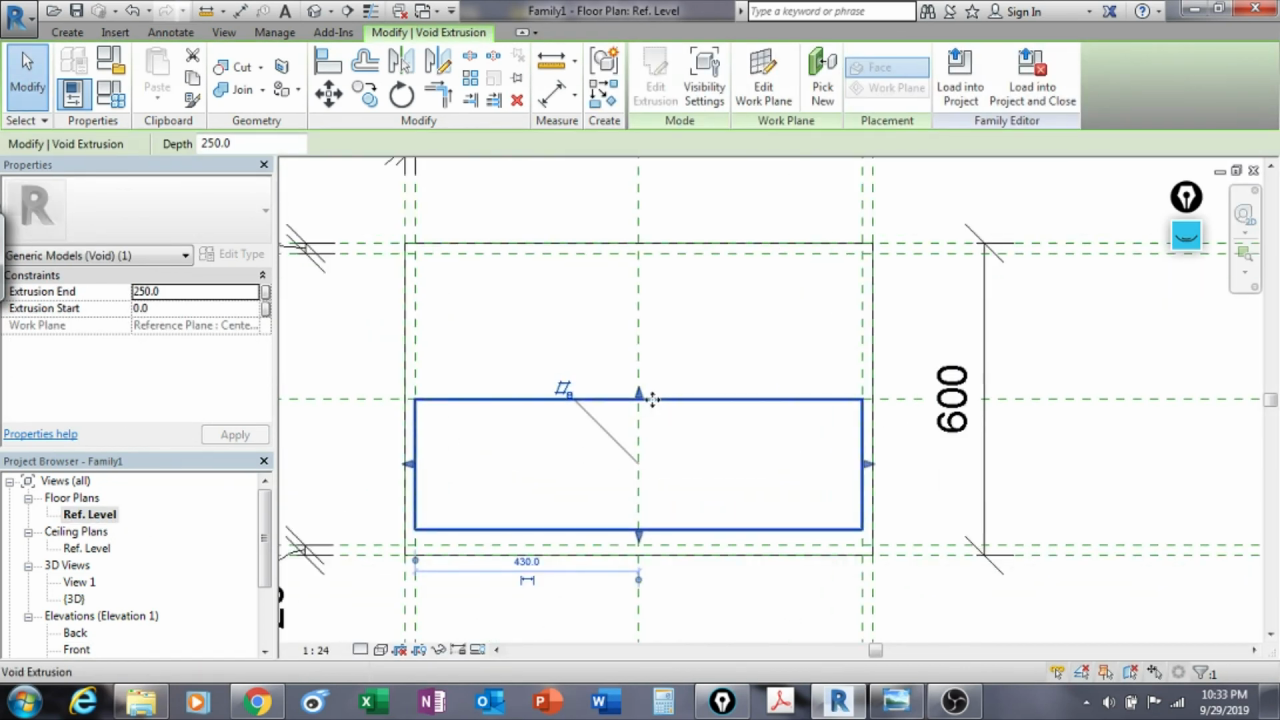
key(a)
key(l)
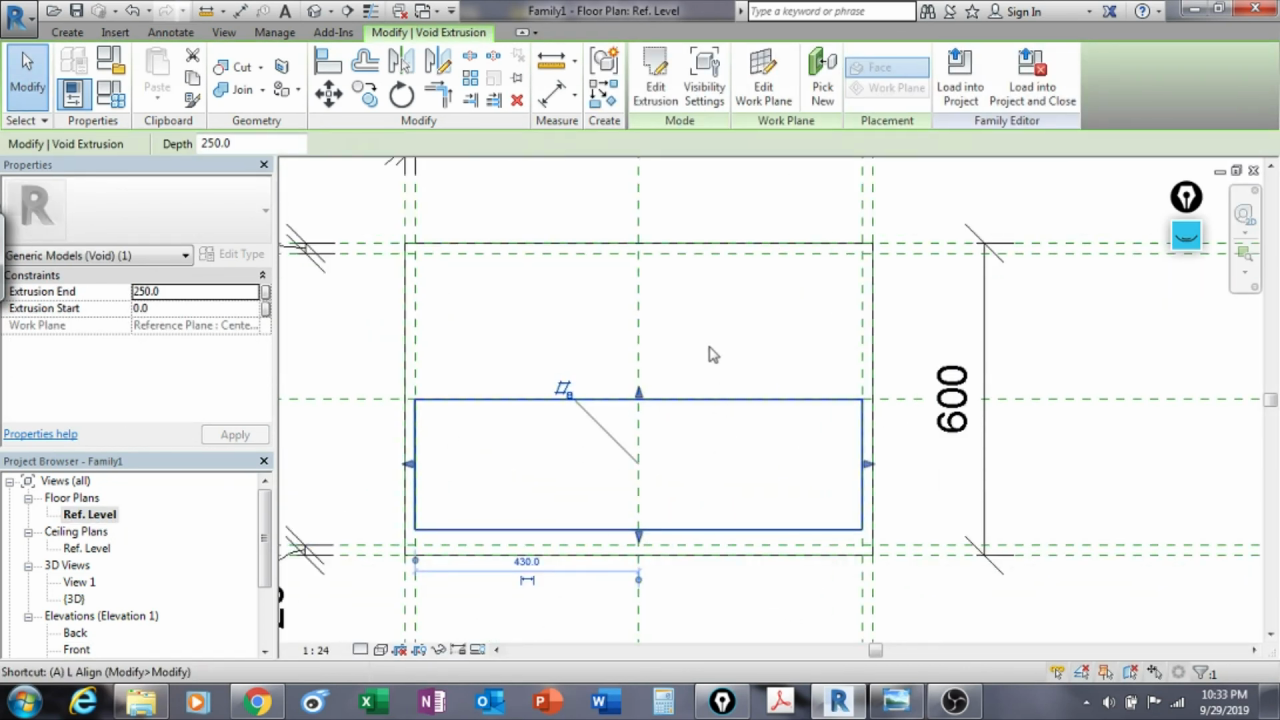
click(717, 551)
click(715, 529)
click(751, 250)
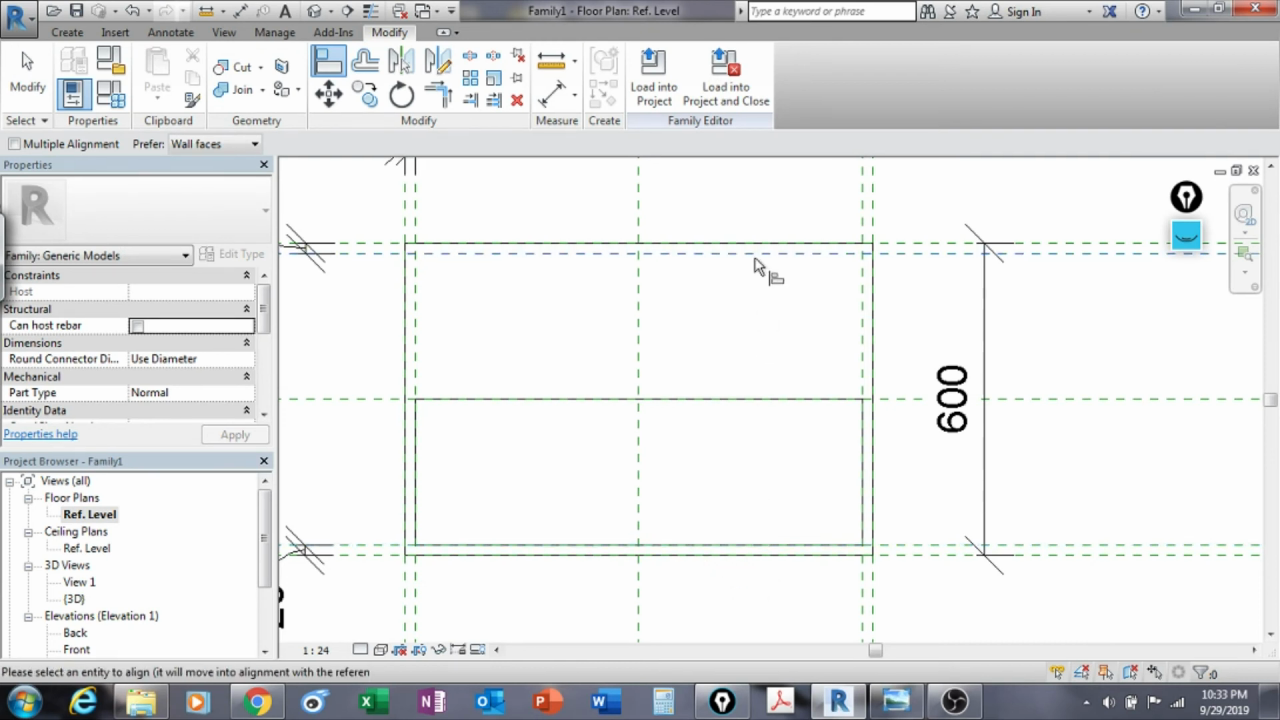
click(764, 400)
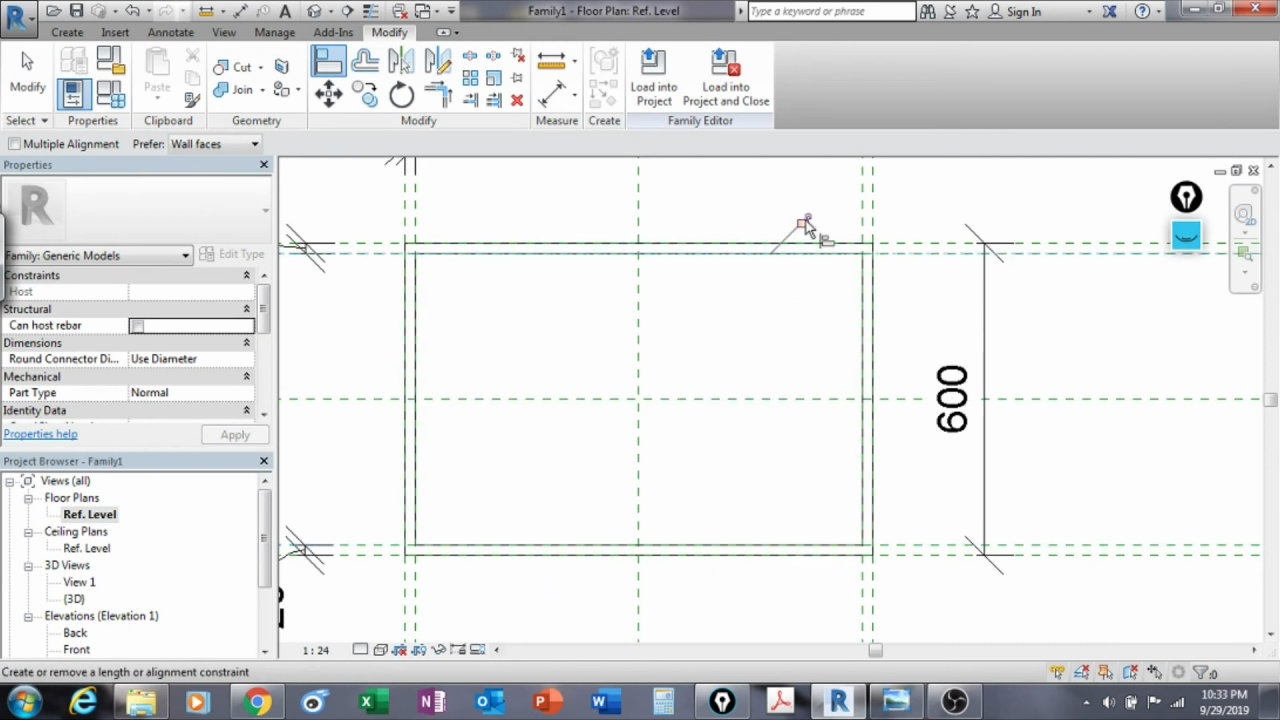
click(803, 221)
click(14, 88)
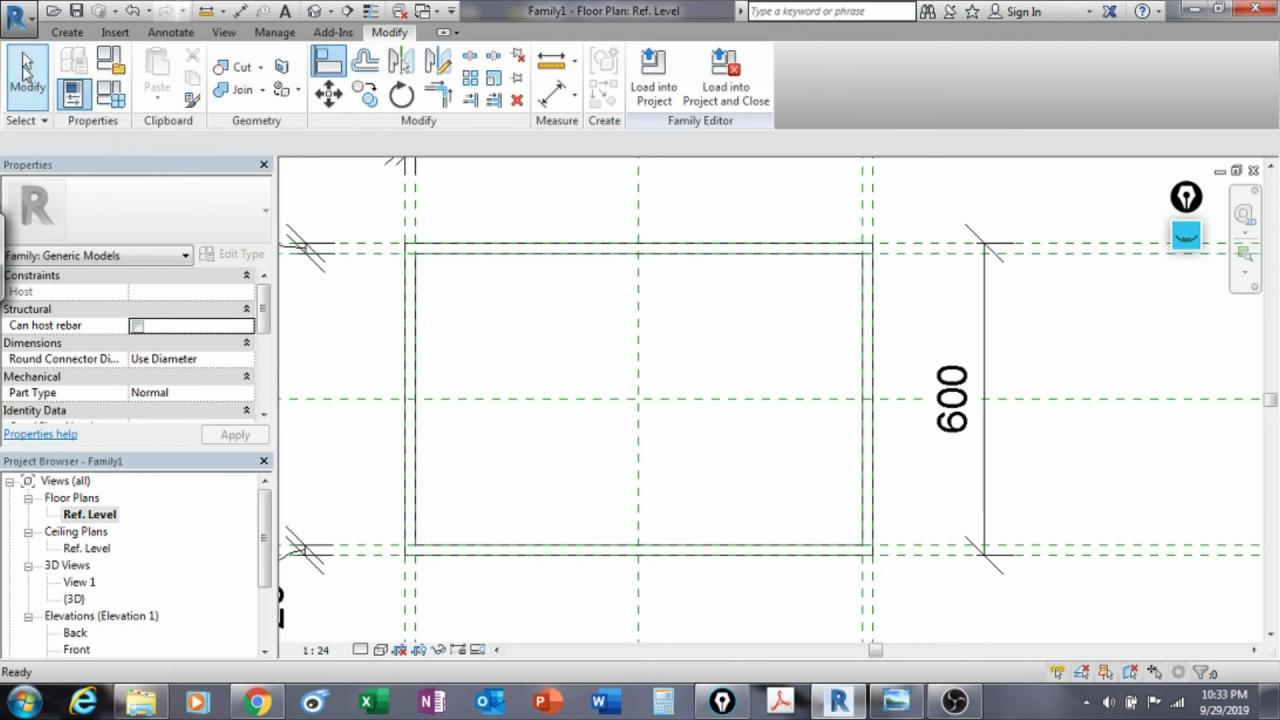
Step: Start saving the family and browse the C: drive to the "revit working" folder inside "FRENCH CONTEMPORARY DOUBLE VANITY"
click(77, 11)
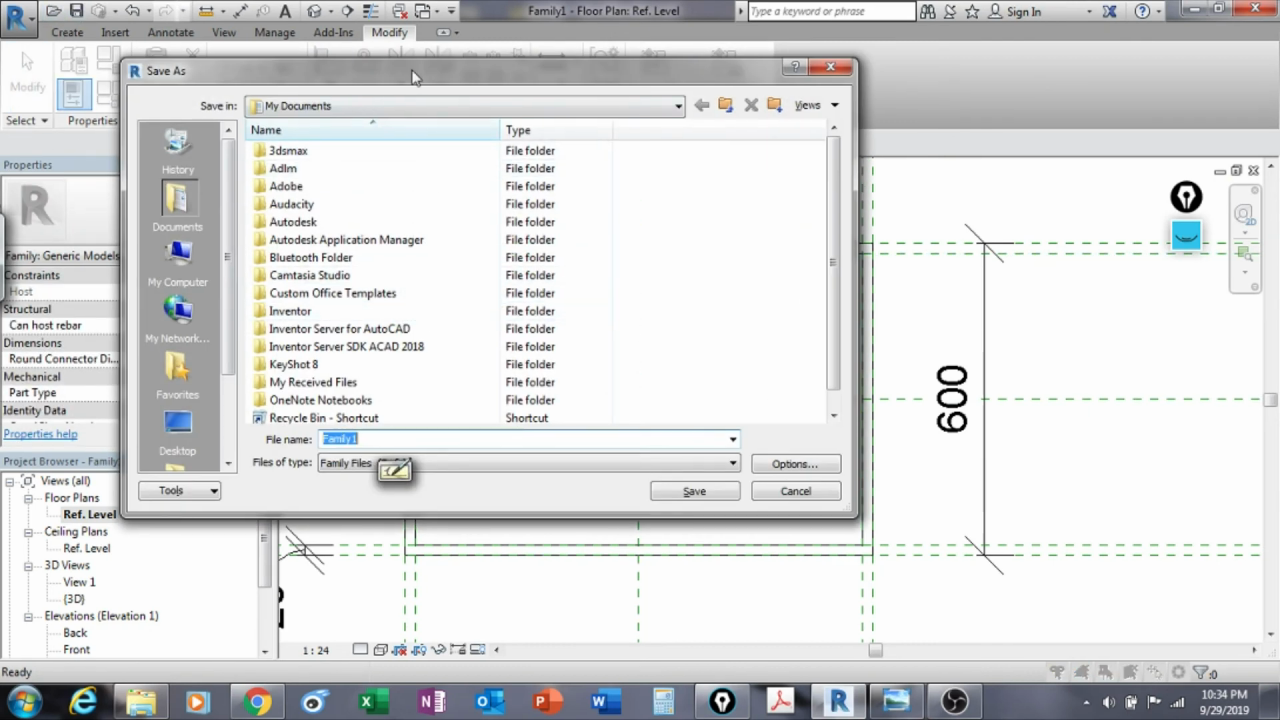
drag(413, 77, 548, 57)
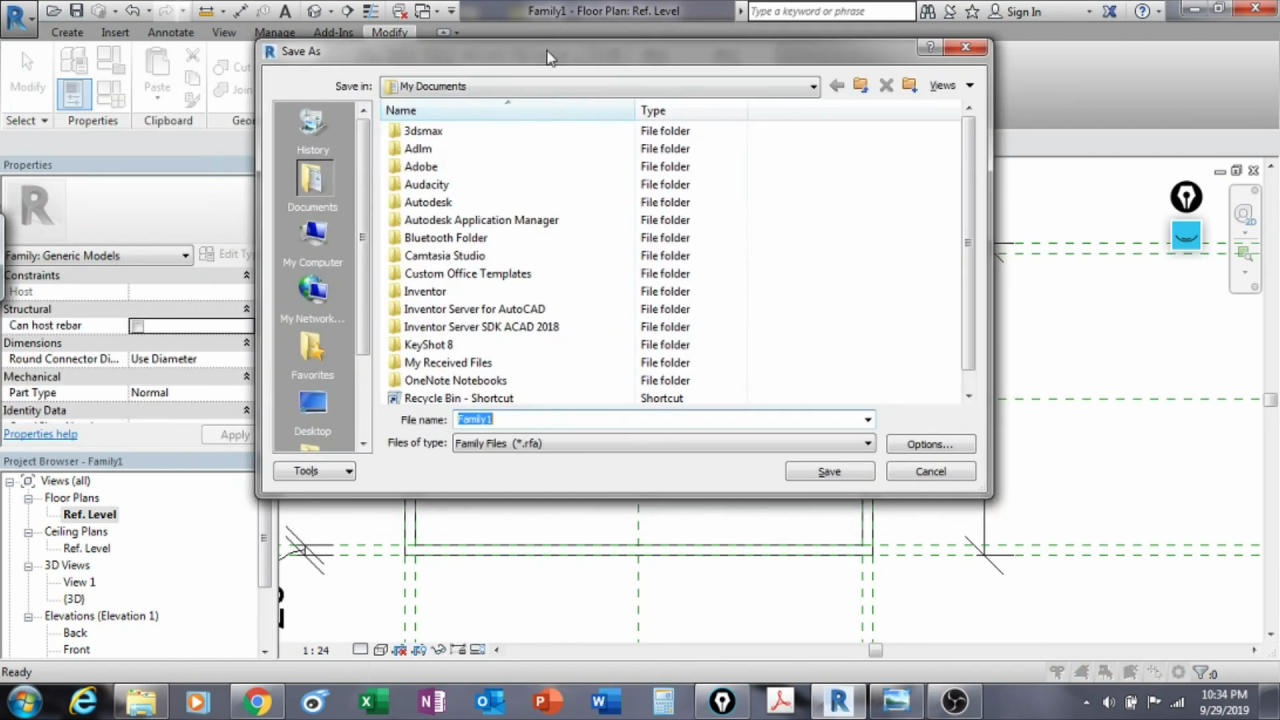
click(314, 240)
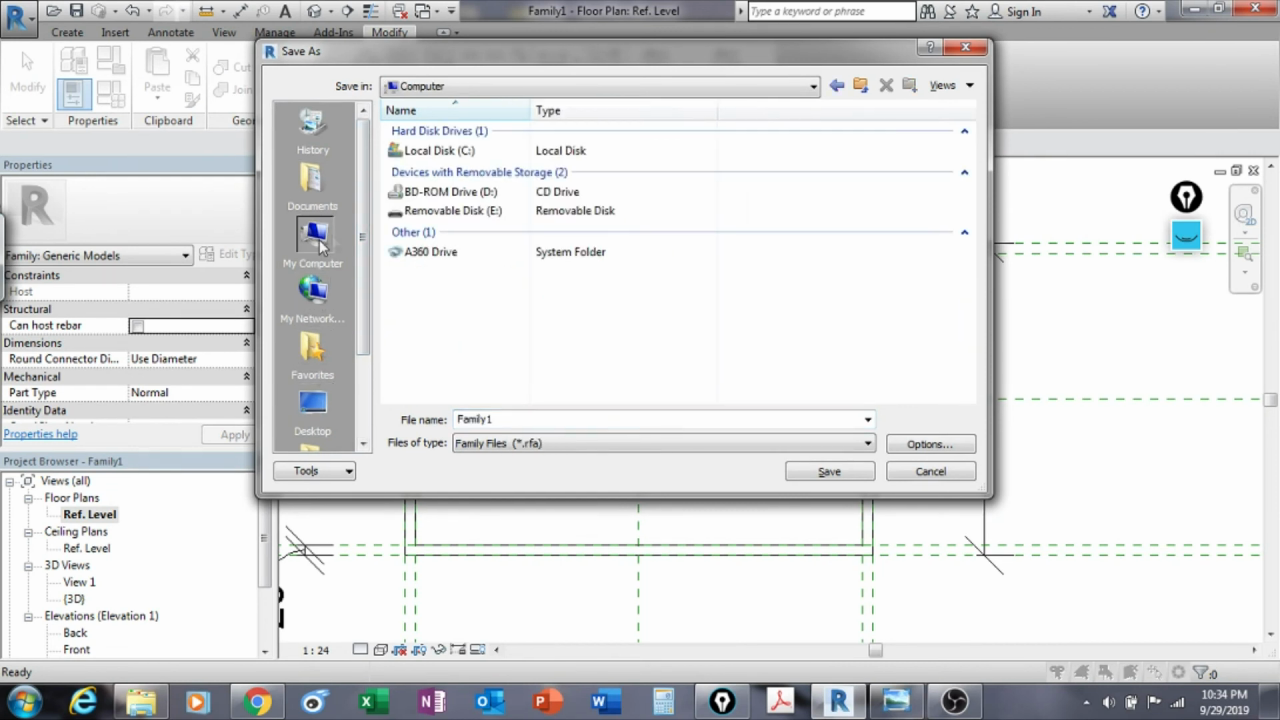
double_click(459, 152)
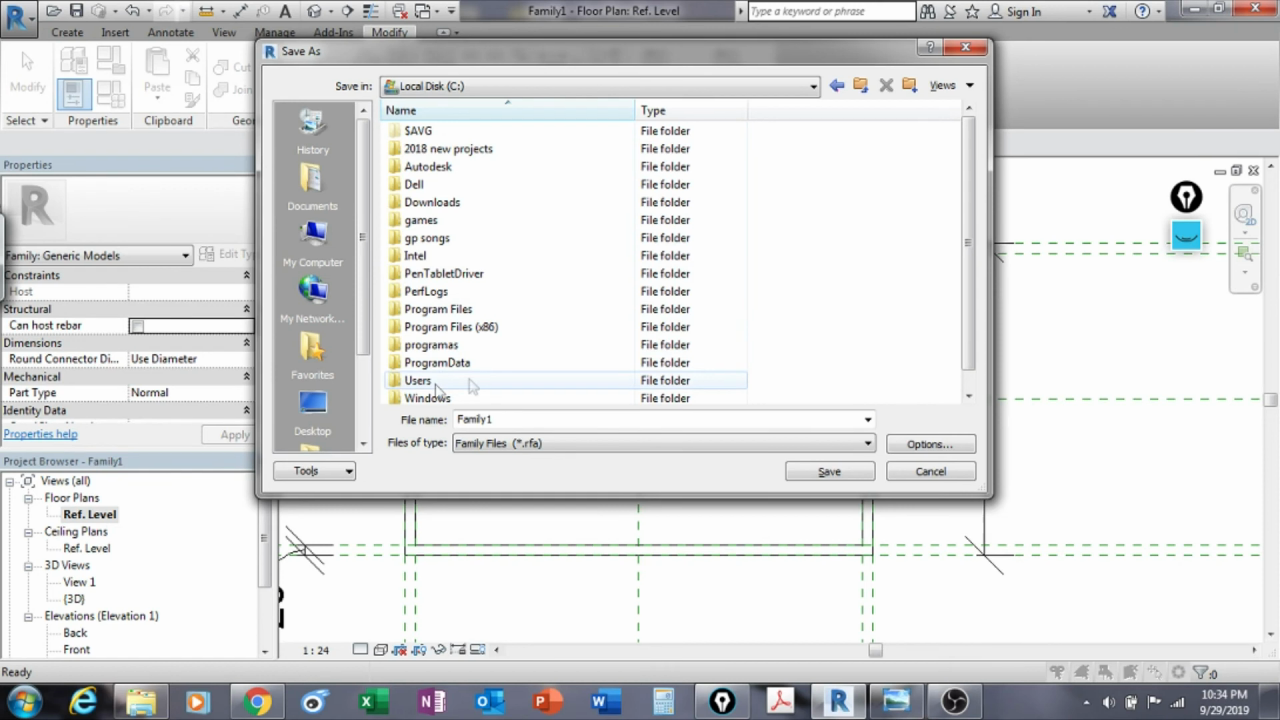
double_click(449, 152)
double_click(415, 273)
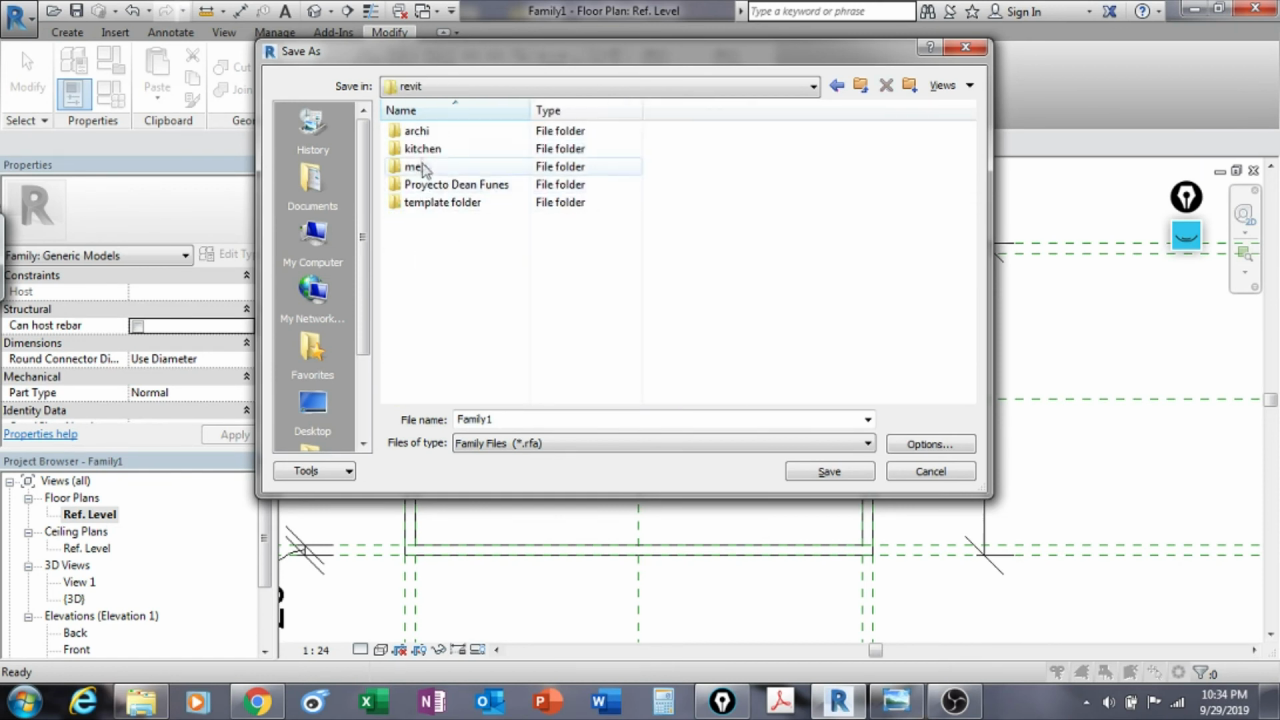
double_click(415, 131)
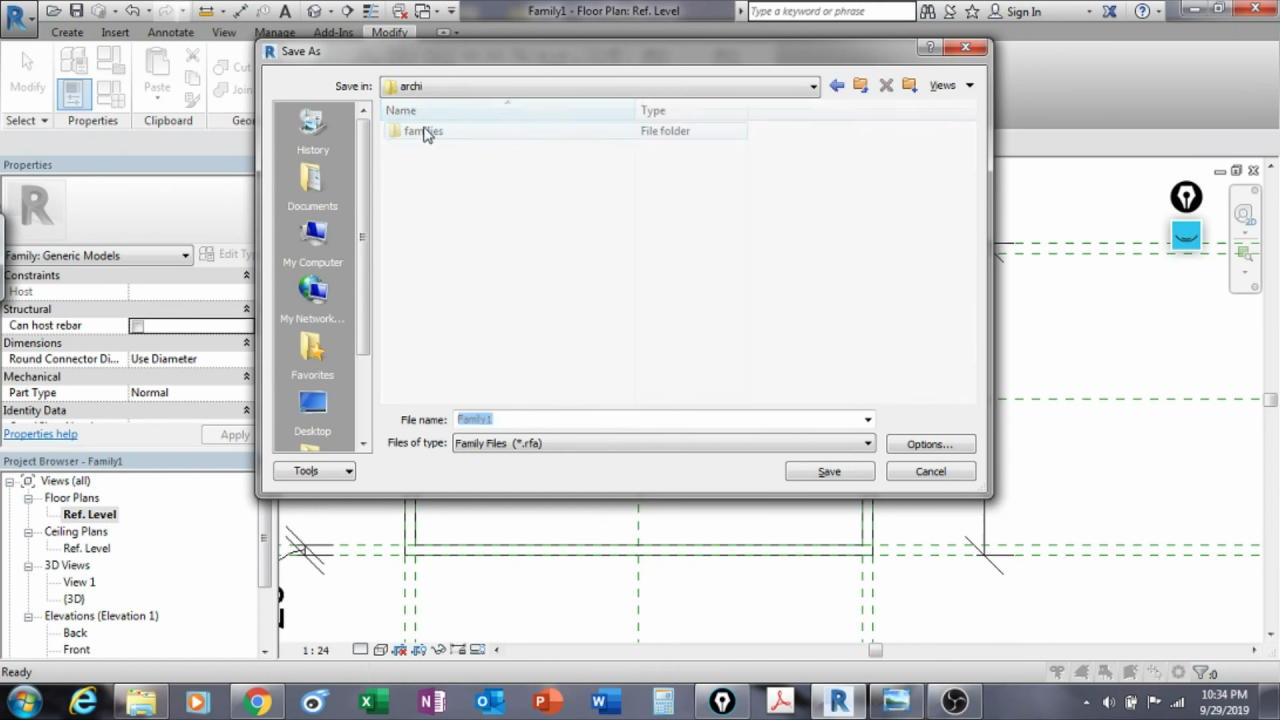
double_click(418, 131)
double_click(424, 133)
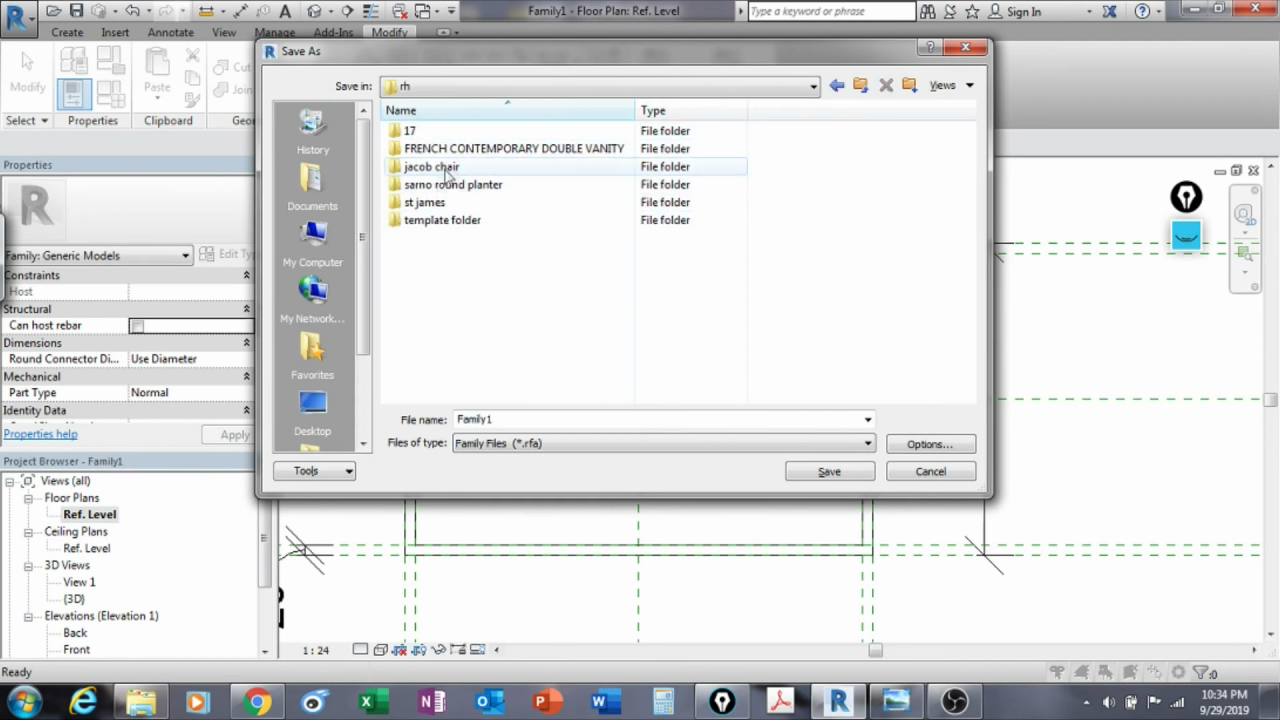
double_click(420, 149)
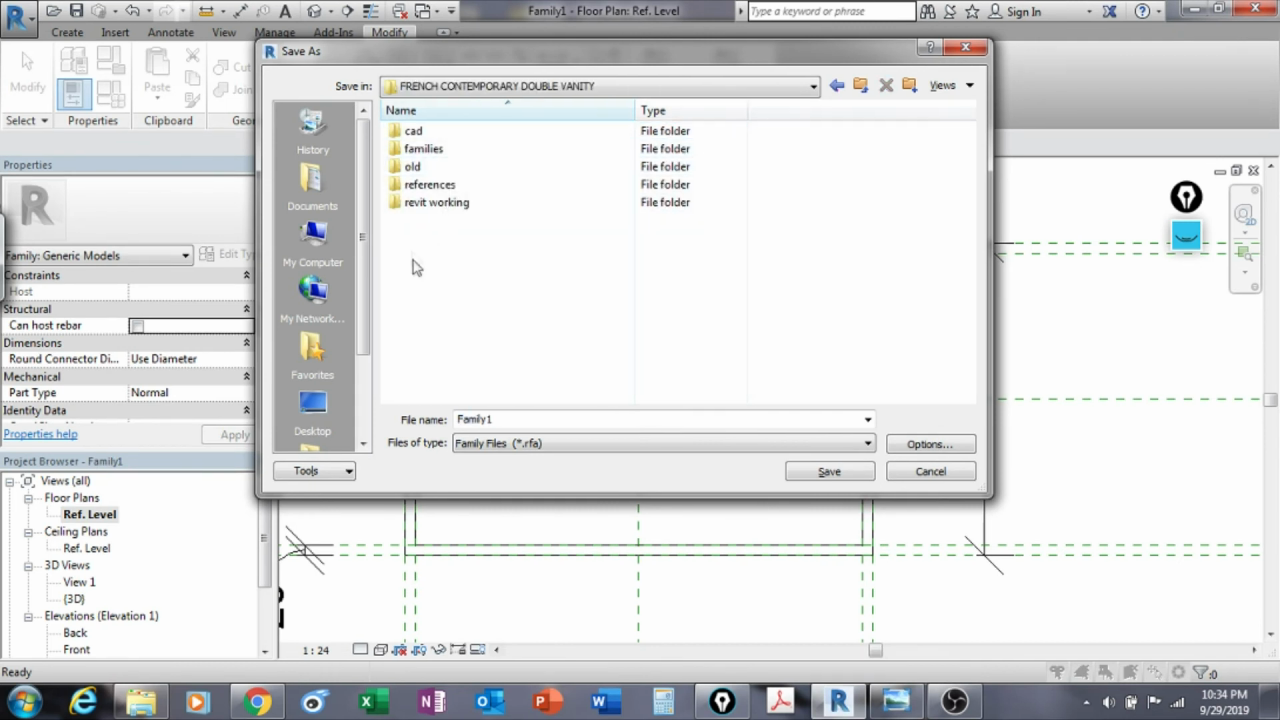
double_click(430, 202)
Step: Name the family file "box" and save it in the "revit working" folder
double_click(521, 418)
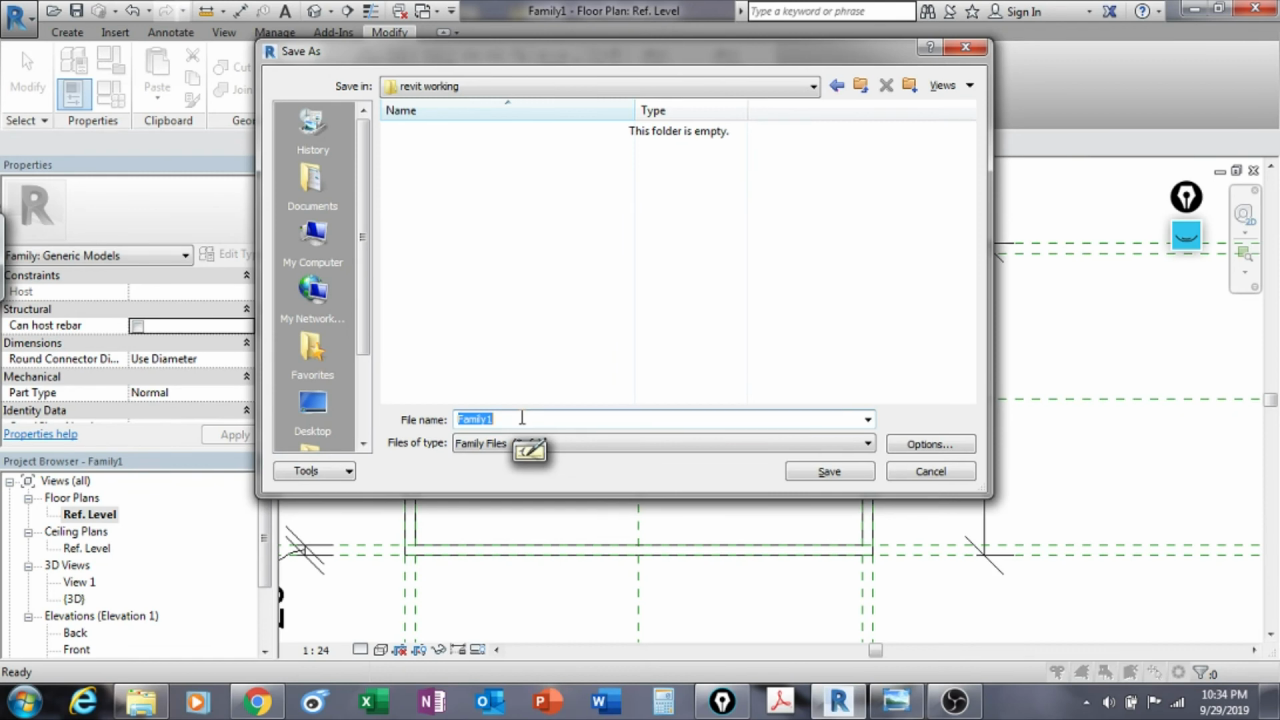
text(box)
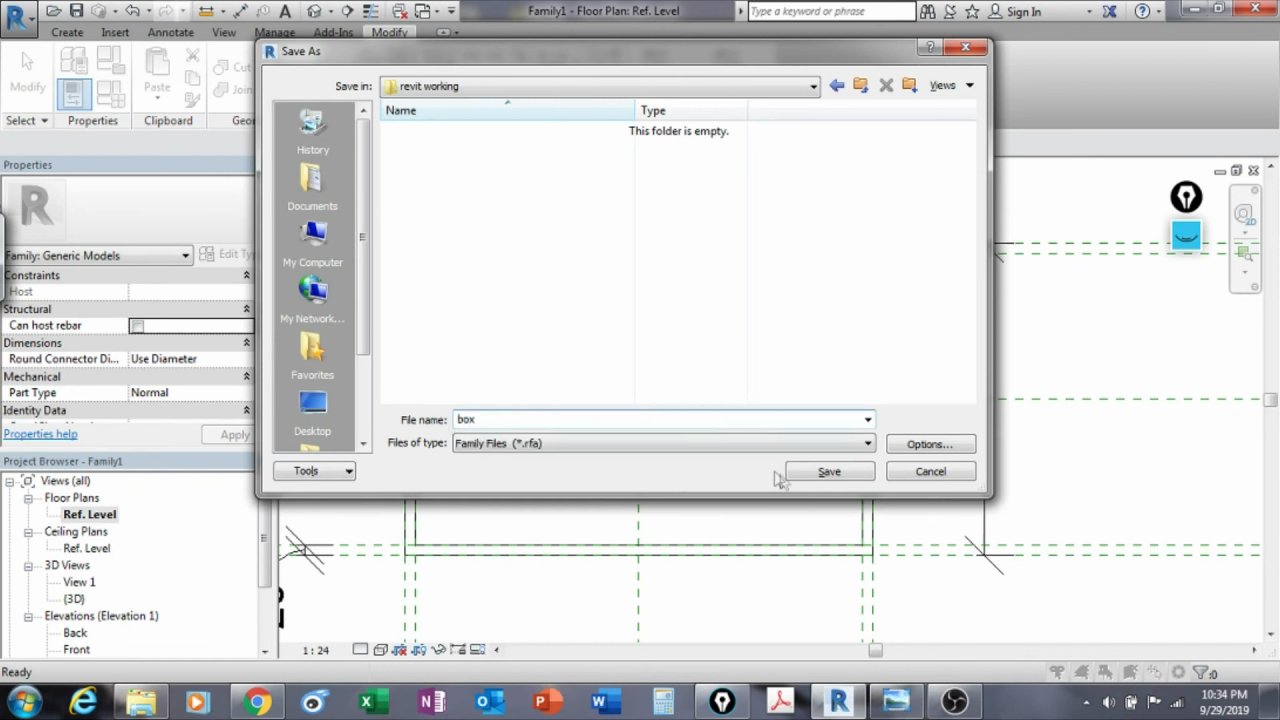
click(826, 471)
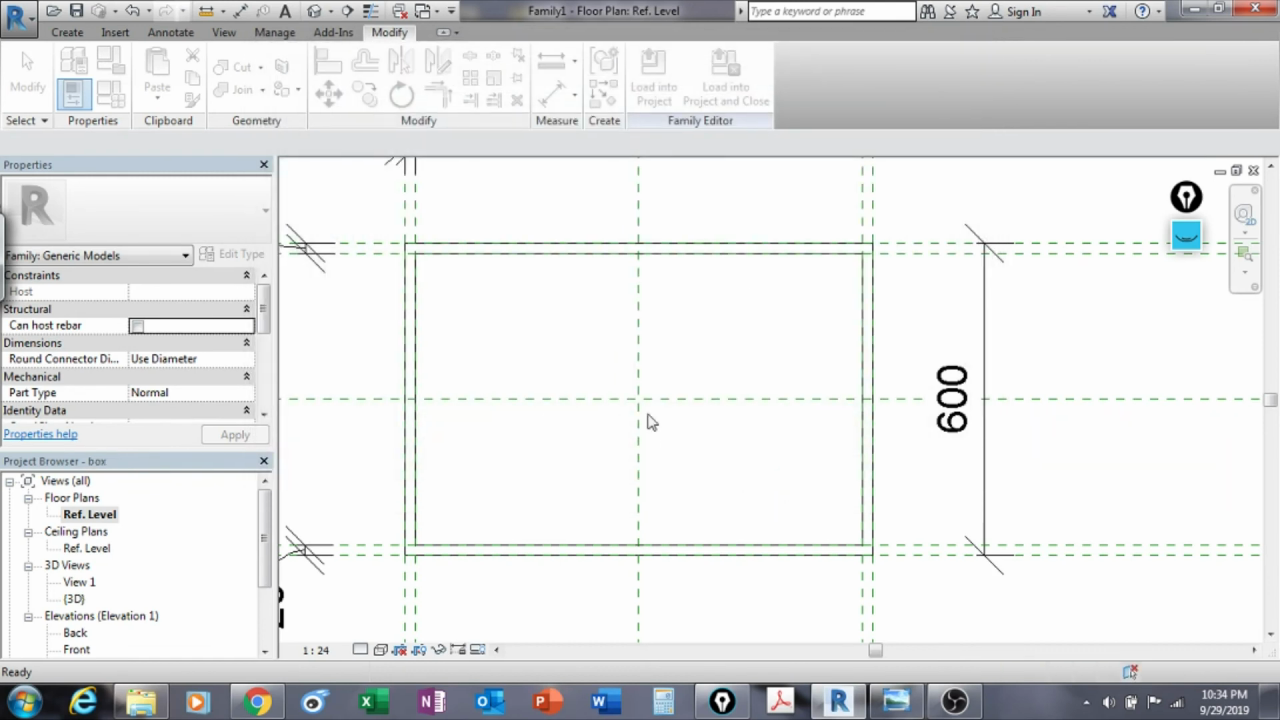
Step: Inspect the box from the front in the default 3D view and return to the Ref. Level plan
click(318, 10)
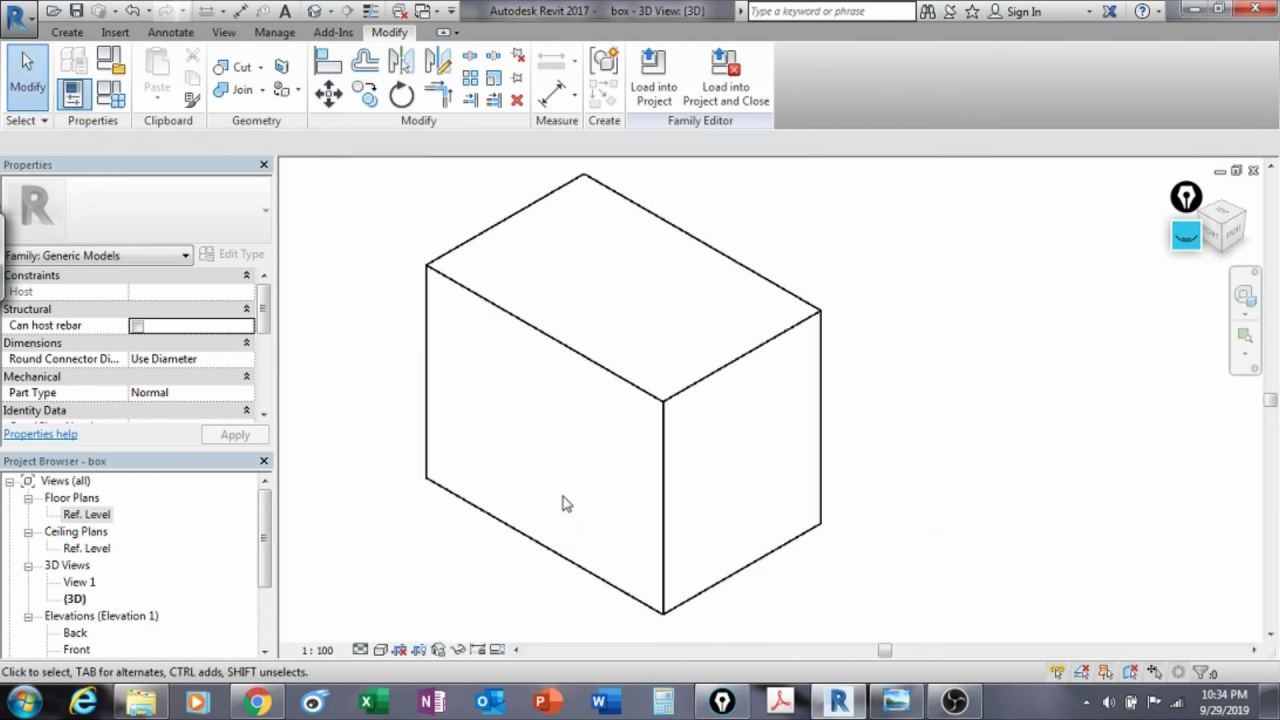
scroll(563, 503, down, 2)
shift+middle_drag(434, 423, 843, 506)
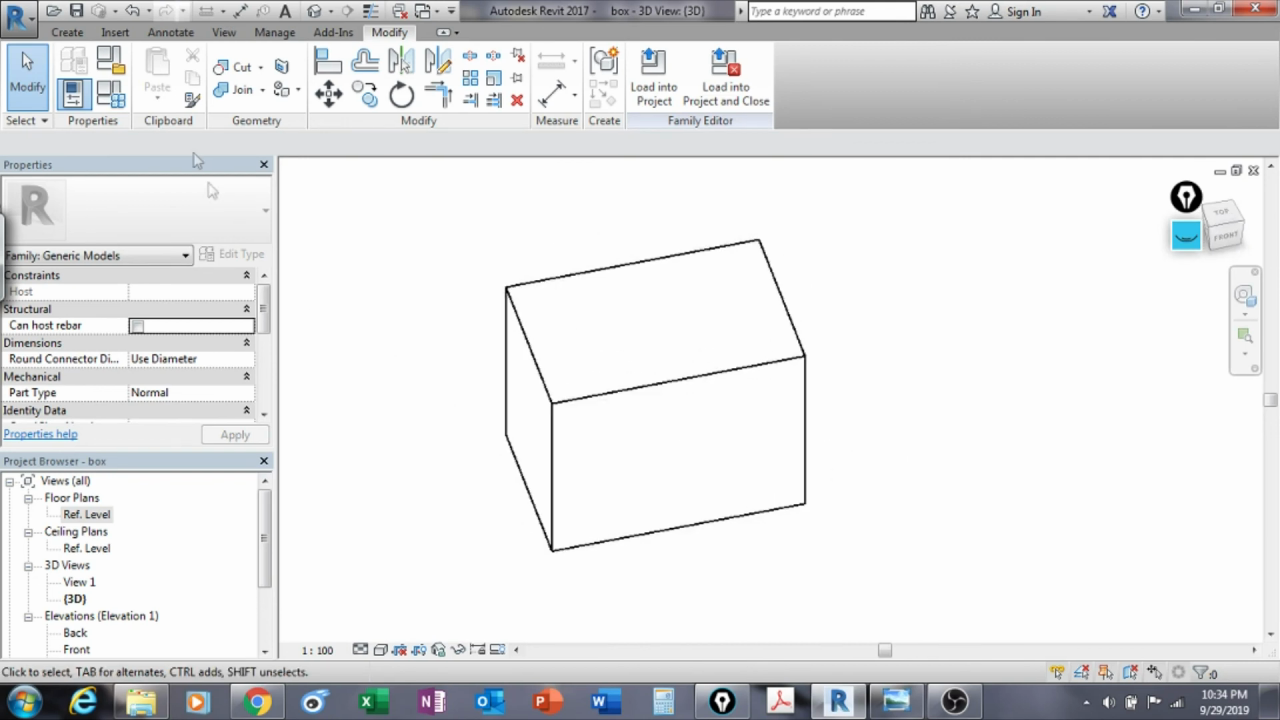
double_click(86, 514)
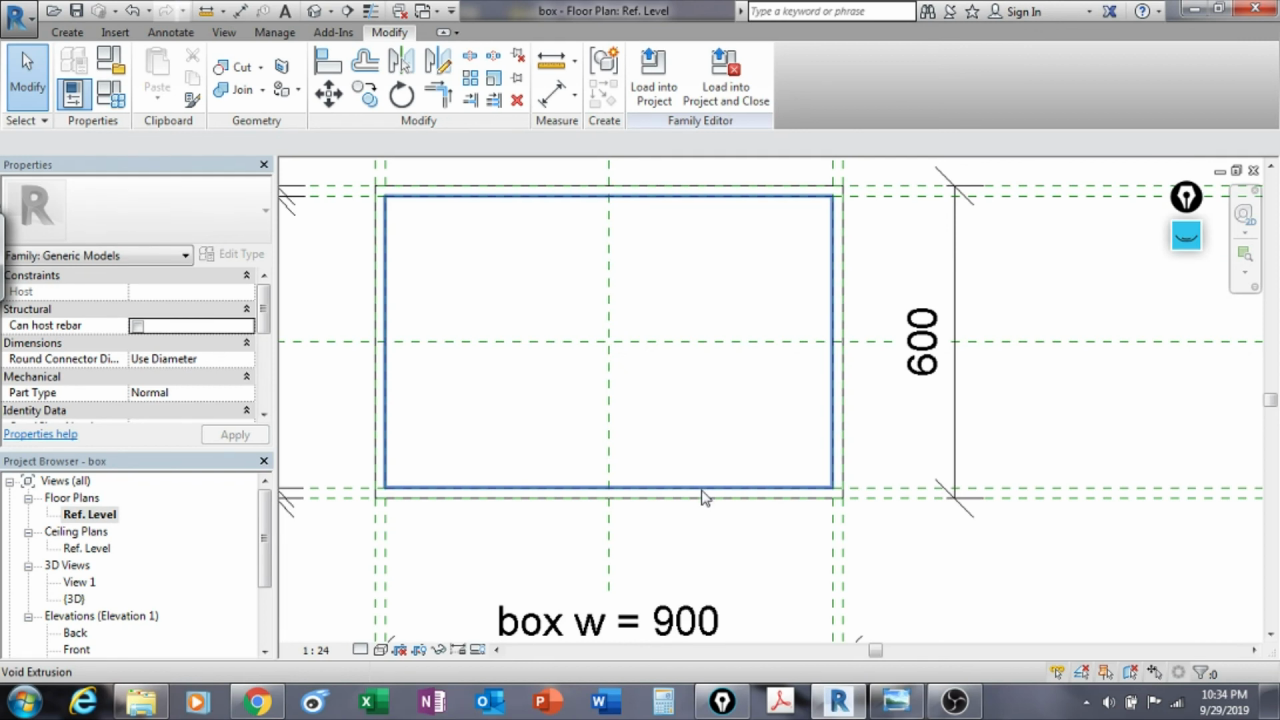
Step: Try to stretch the void extrusion's front face to the cabinet's outer front plane in the Ref. Level plan
click(702, 491)
middle_drag(686, 480, 684, 366)
scroll(602, 391, up, 1)
scroll(672, 414, down, 1)
middle_drag(672, 416, 825, 420)
scroll(716, 470, down, 2)
middle_drag(716, 470, 604, 436)
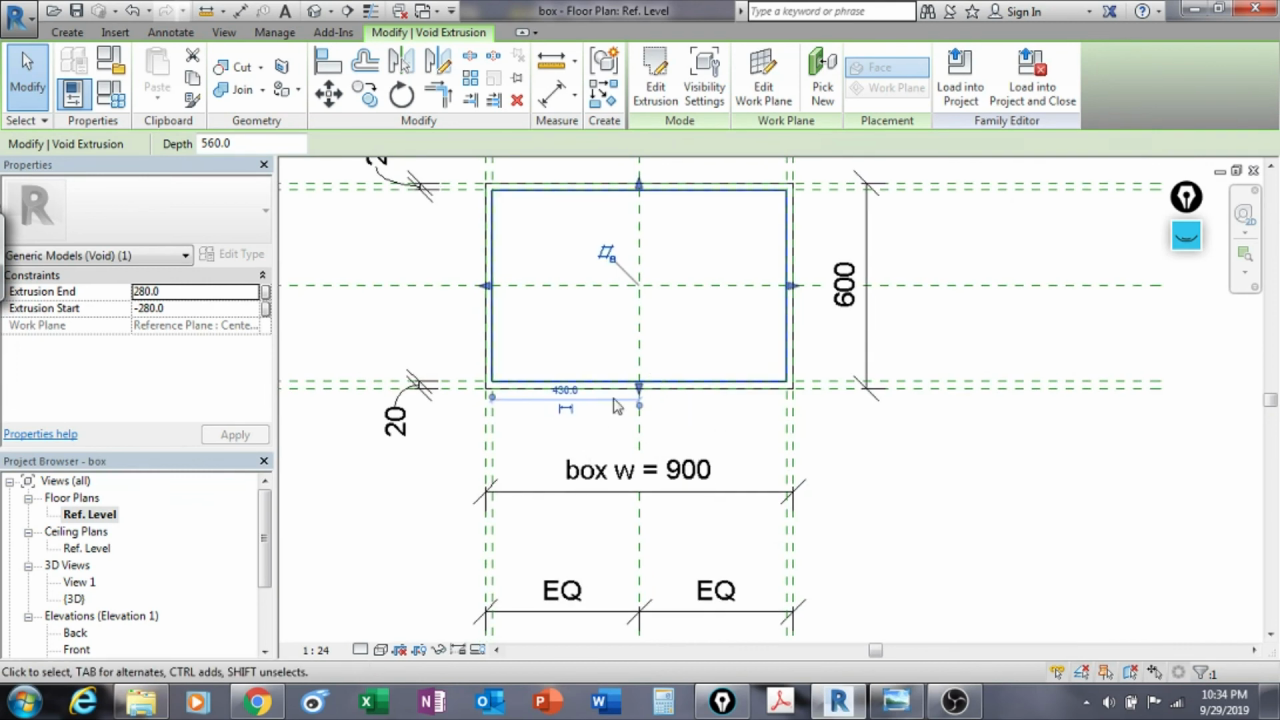
scroll(616, 405, up, 1)
click(736, 392)
click(740, 375)
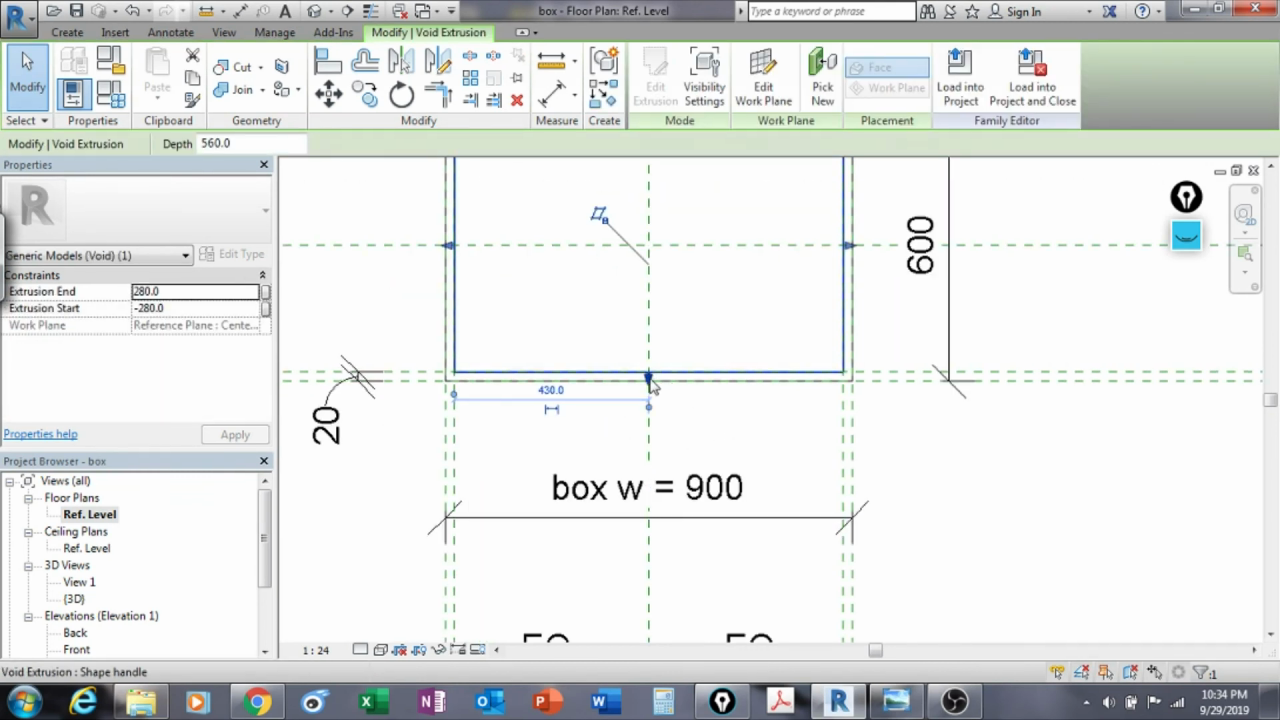
drag(650, 383, 645, 385)
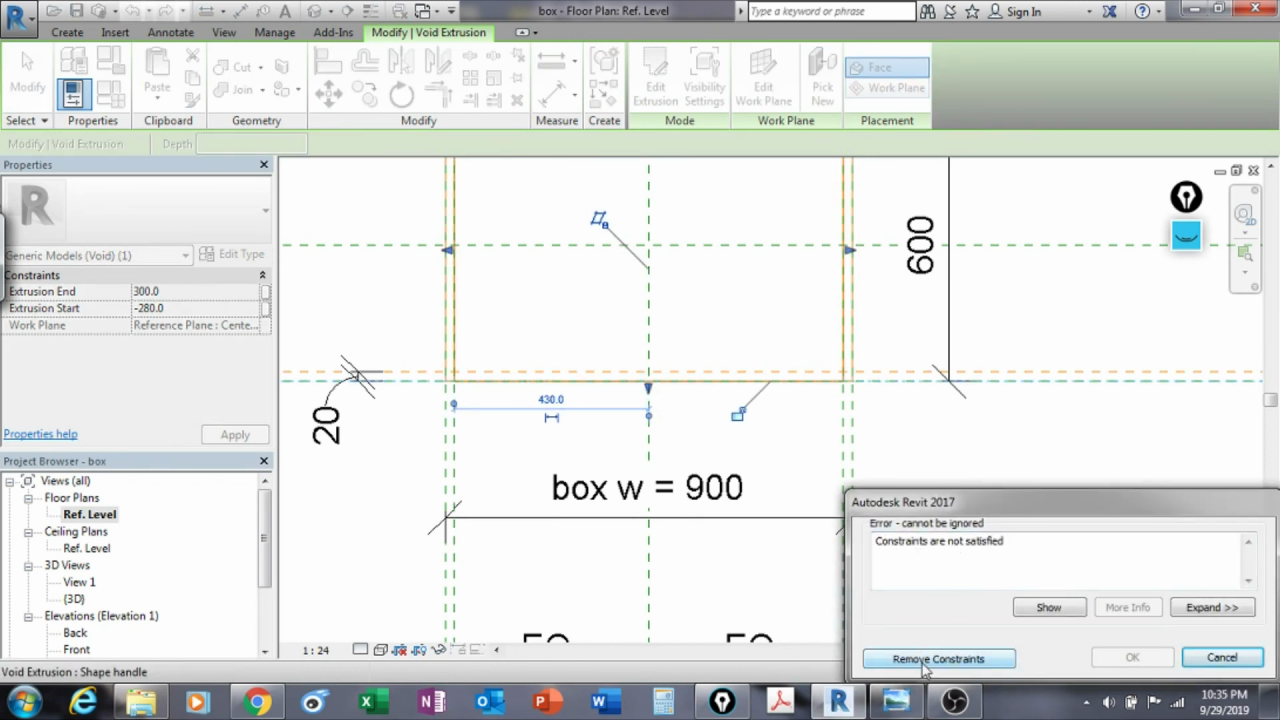
click(1222, 657)
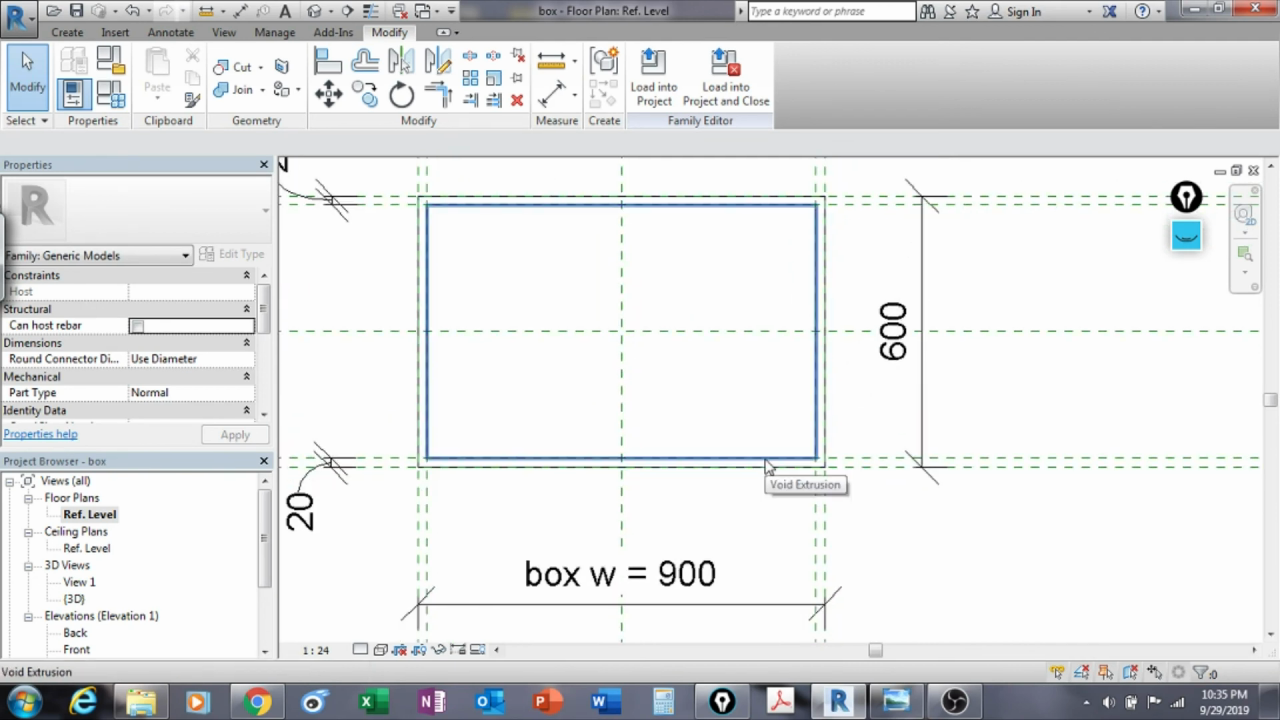
Step: Stretch the void extrusion's front face to the cabinet's outer front plane, removing the conflicting constraints
click(714, 462)
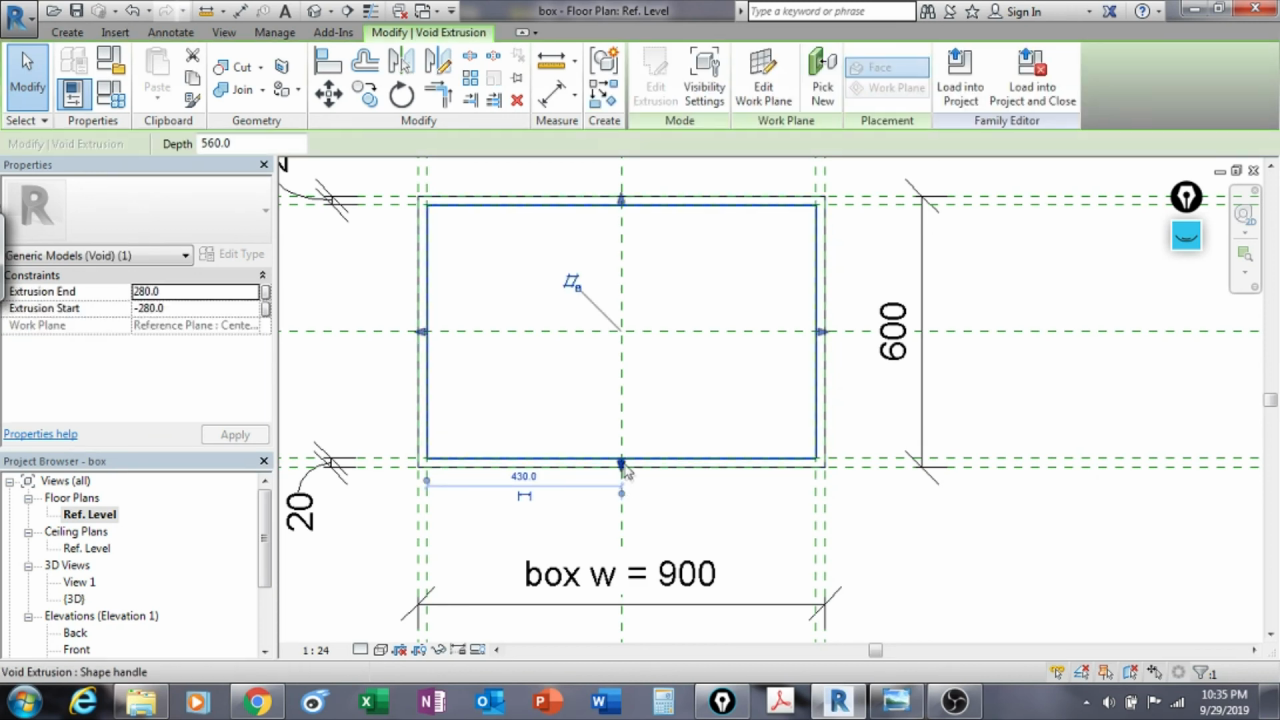
drag(620, 470, 621, 467)
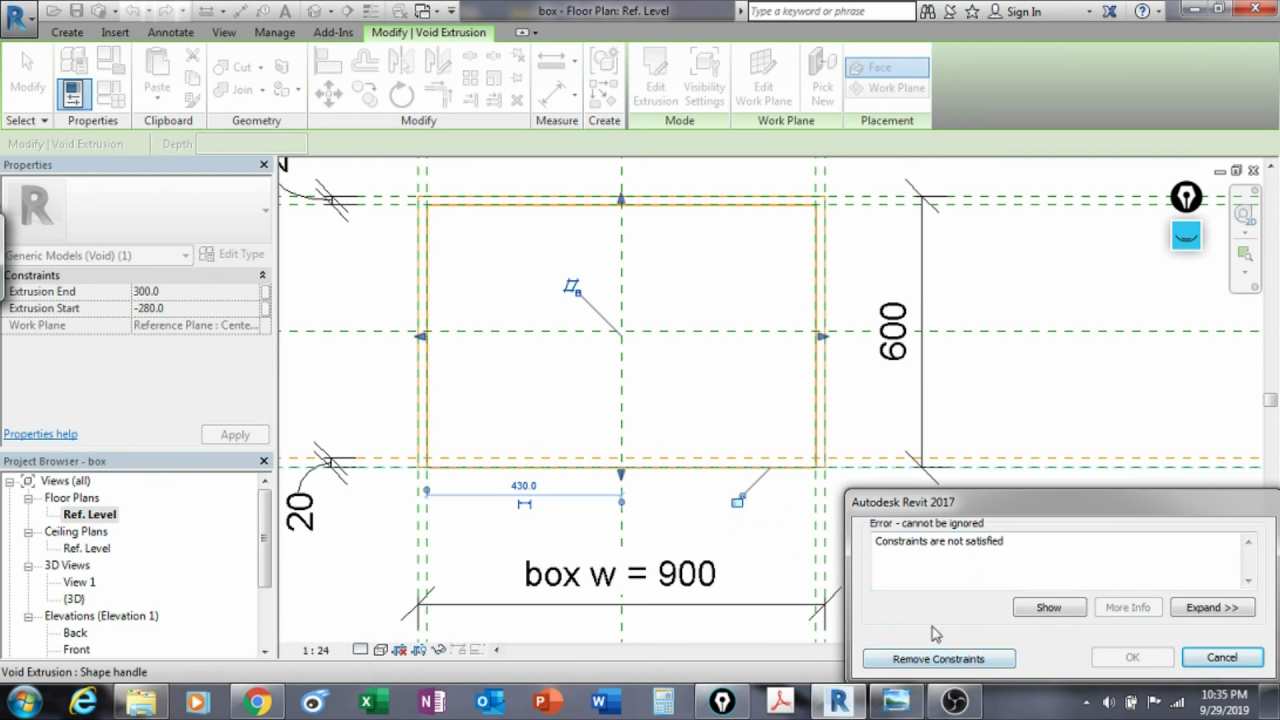
click(933, 659)
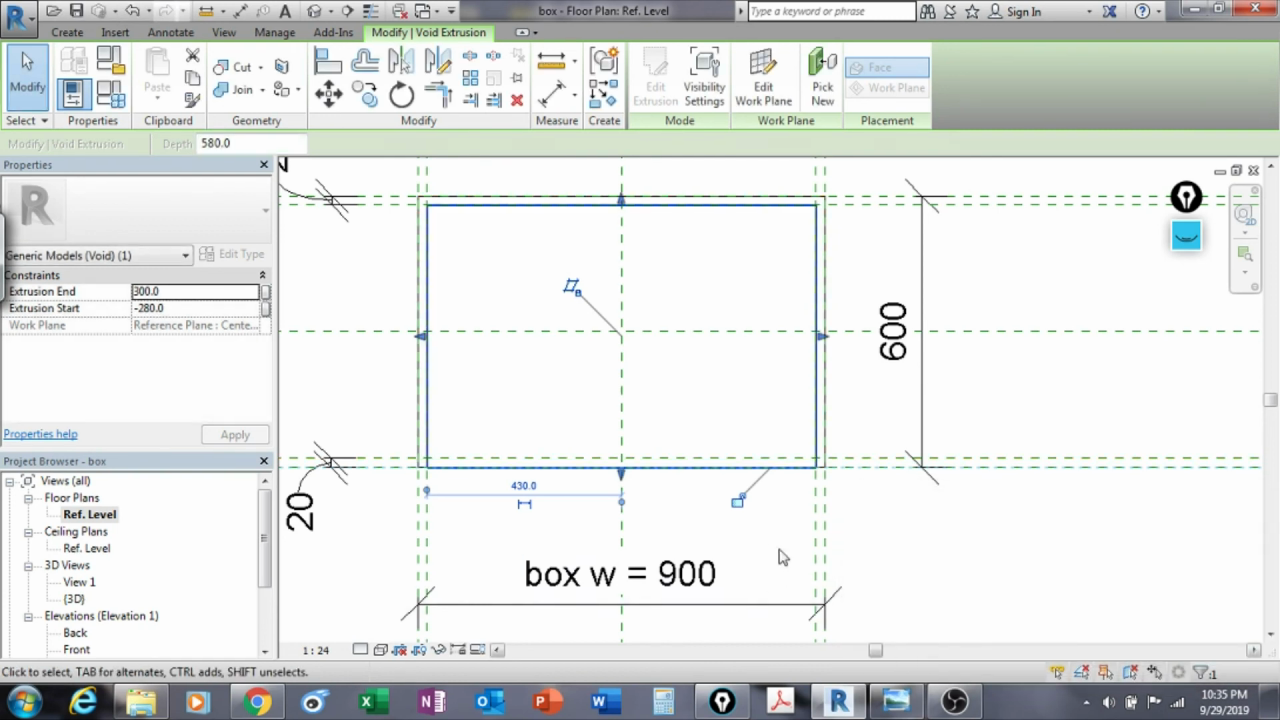
Step: Lock the void extrusion's front face to the cabinet's outer front reference plane
click(780, 557)
click(724, 477)
click(723, 491)
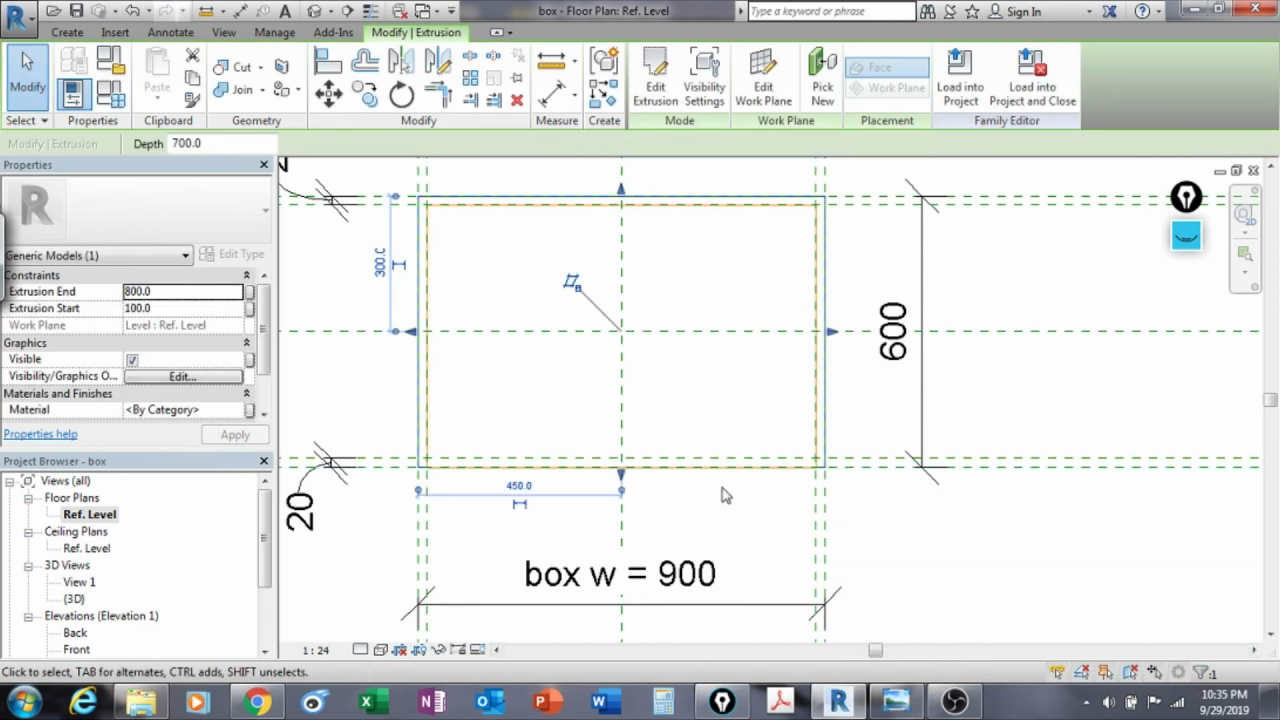
key(a)
key(l)
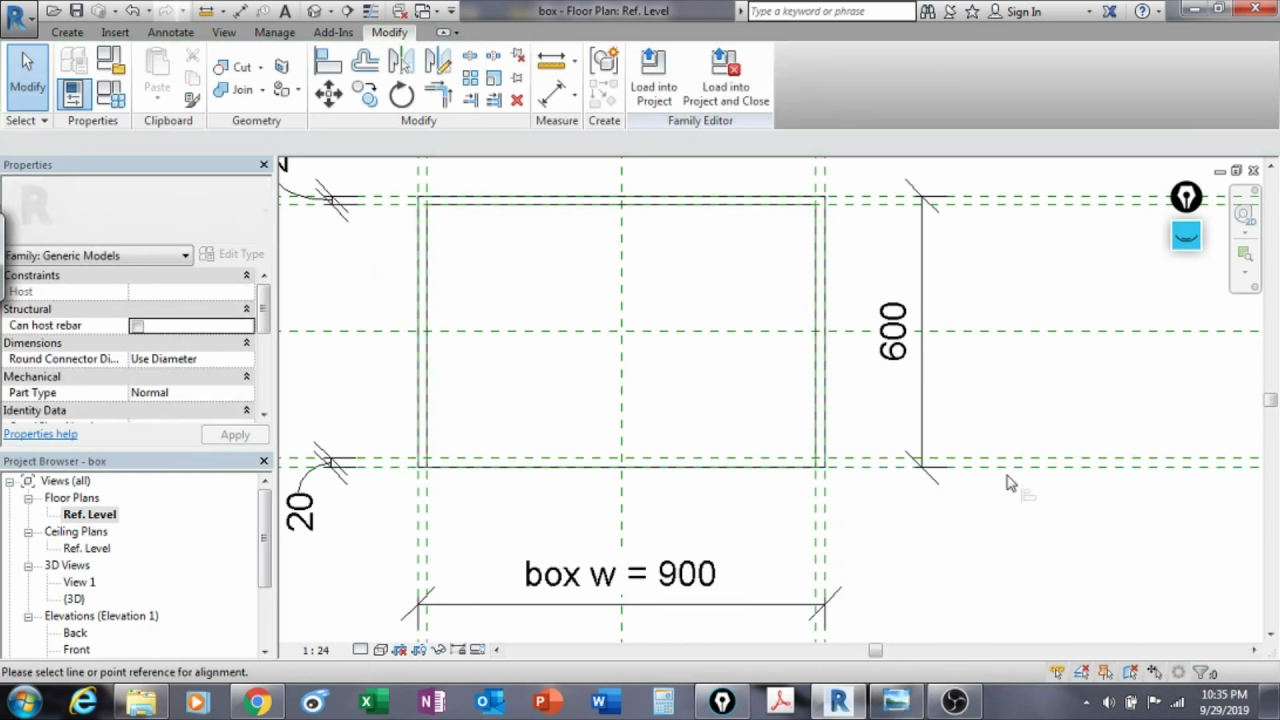
click(739, 503)
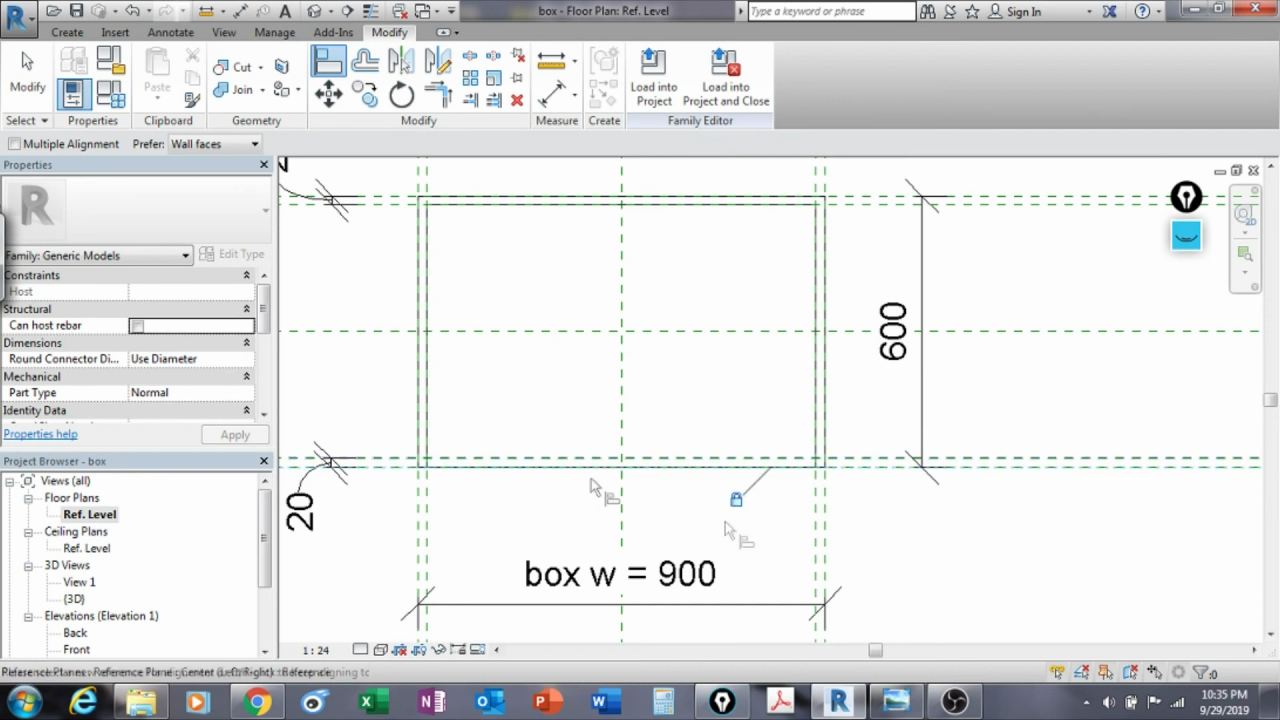
Step: Inspect the box's open front from several angles in the default 3D view and return to the Ref. Level plan
click(314, 11)
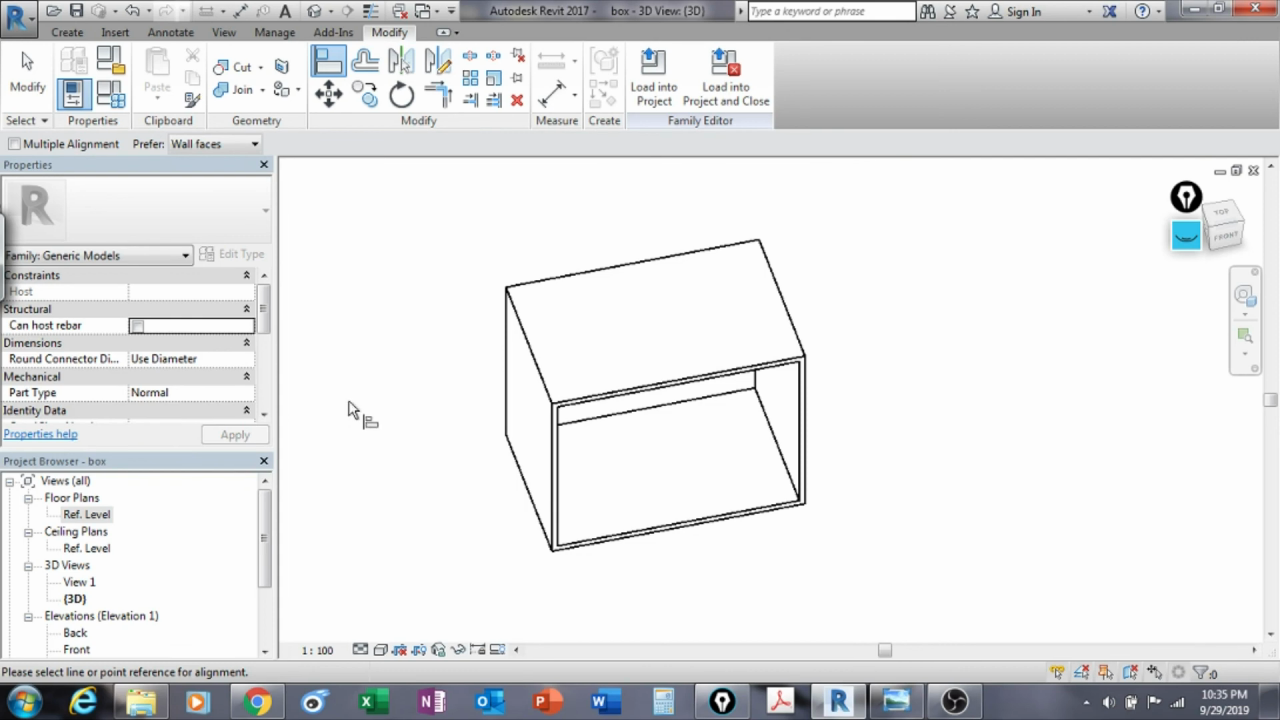
key(Escape)
shift+middle_drag(396, 492, 594, 509)
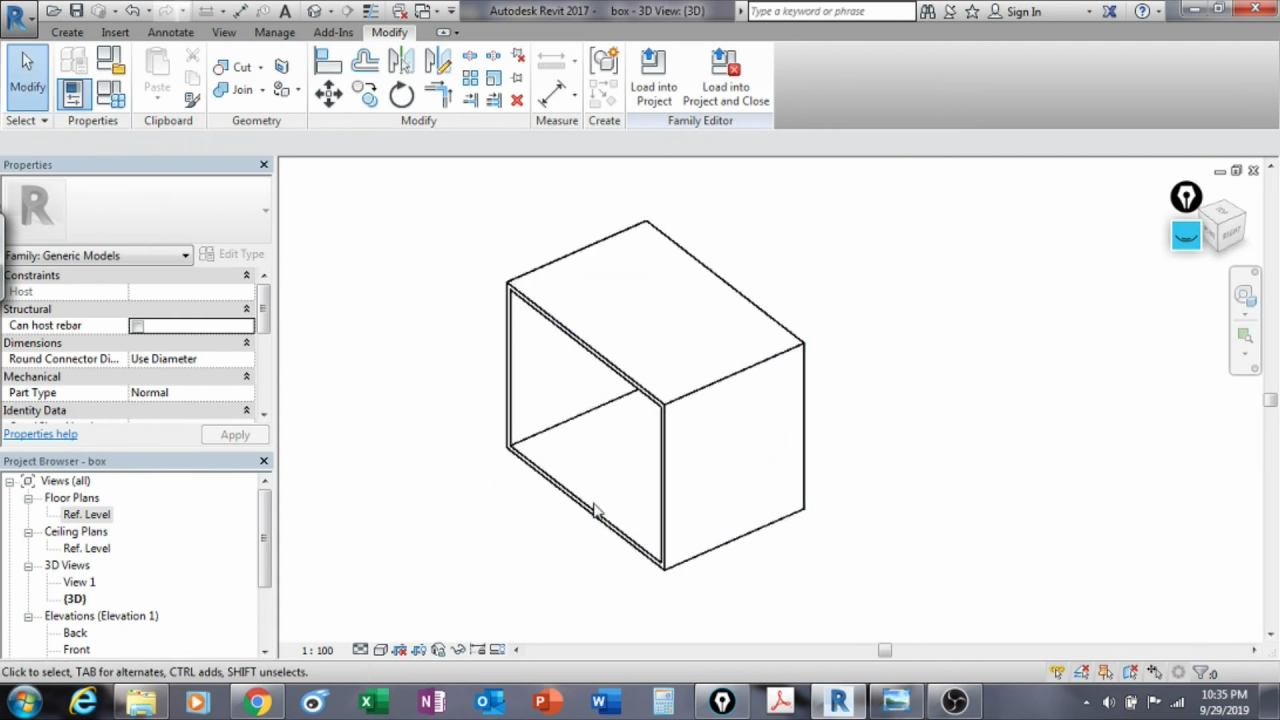
shift+middle_drag(491, 528, 603, 580)
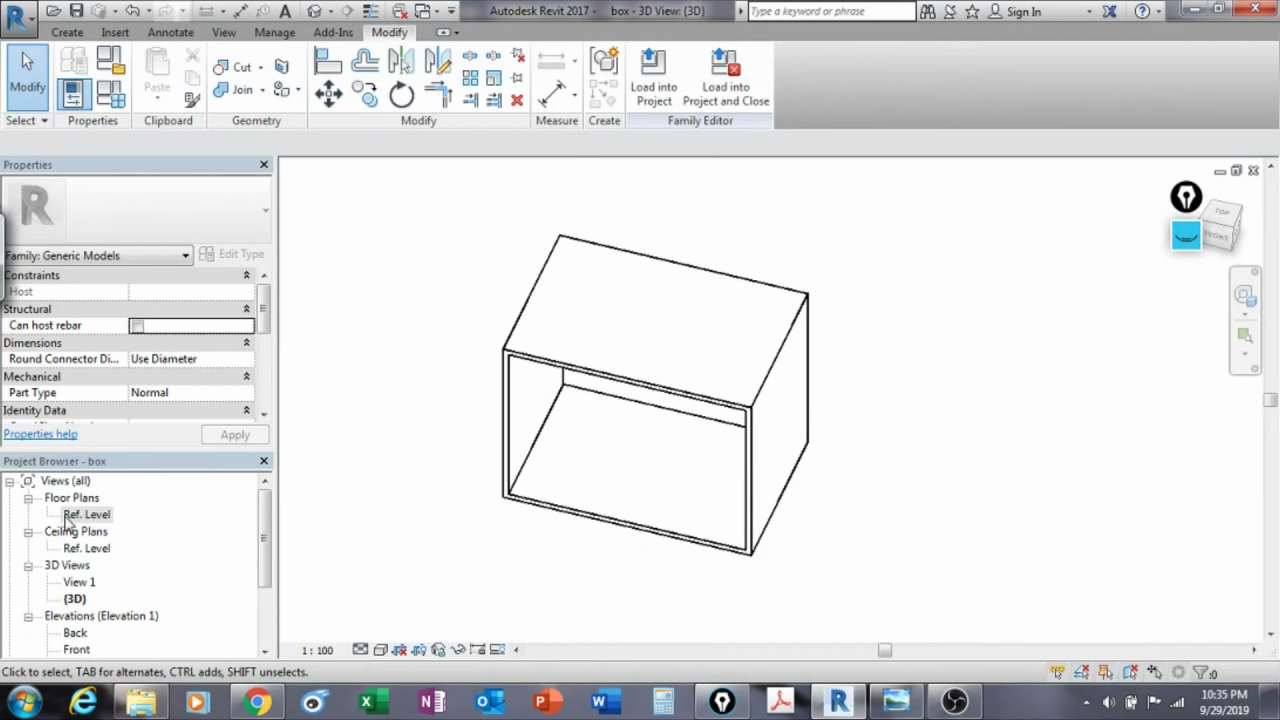
double_click(68, 514)
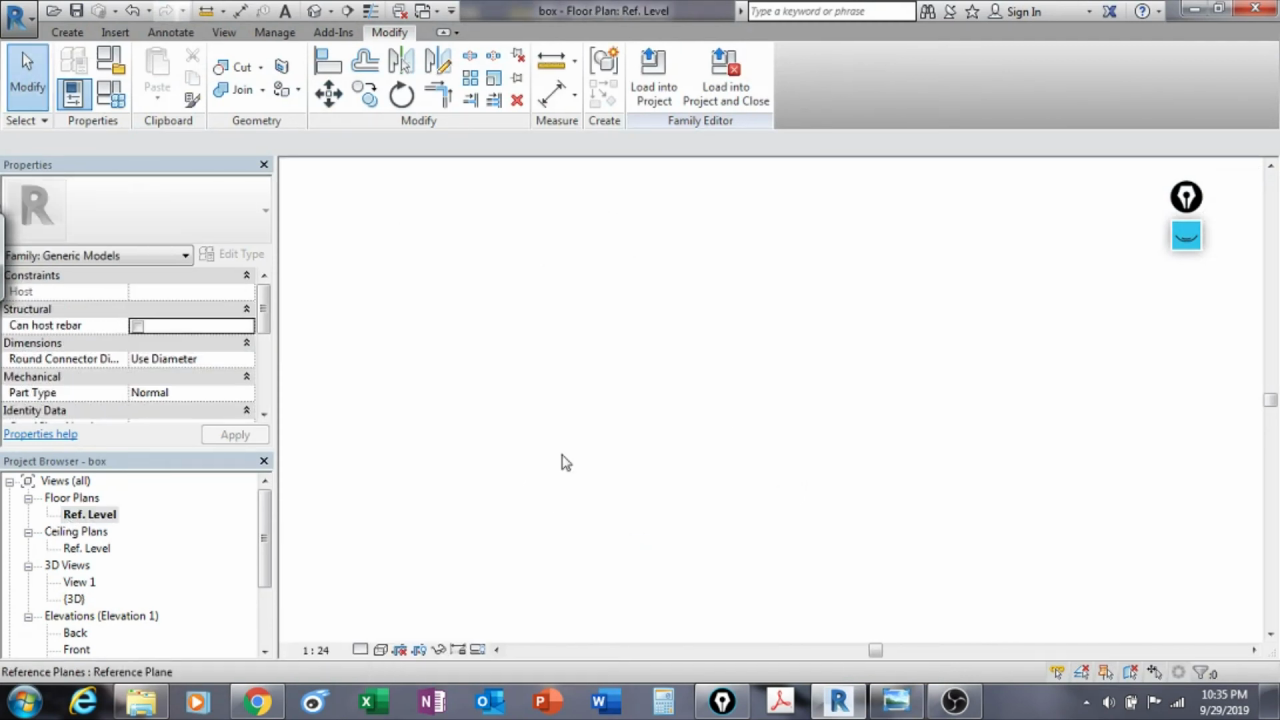
scroll(537, 380, up, 4)
scroll(475, 363, up, 1)
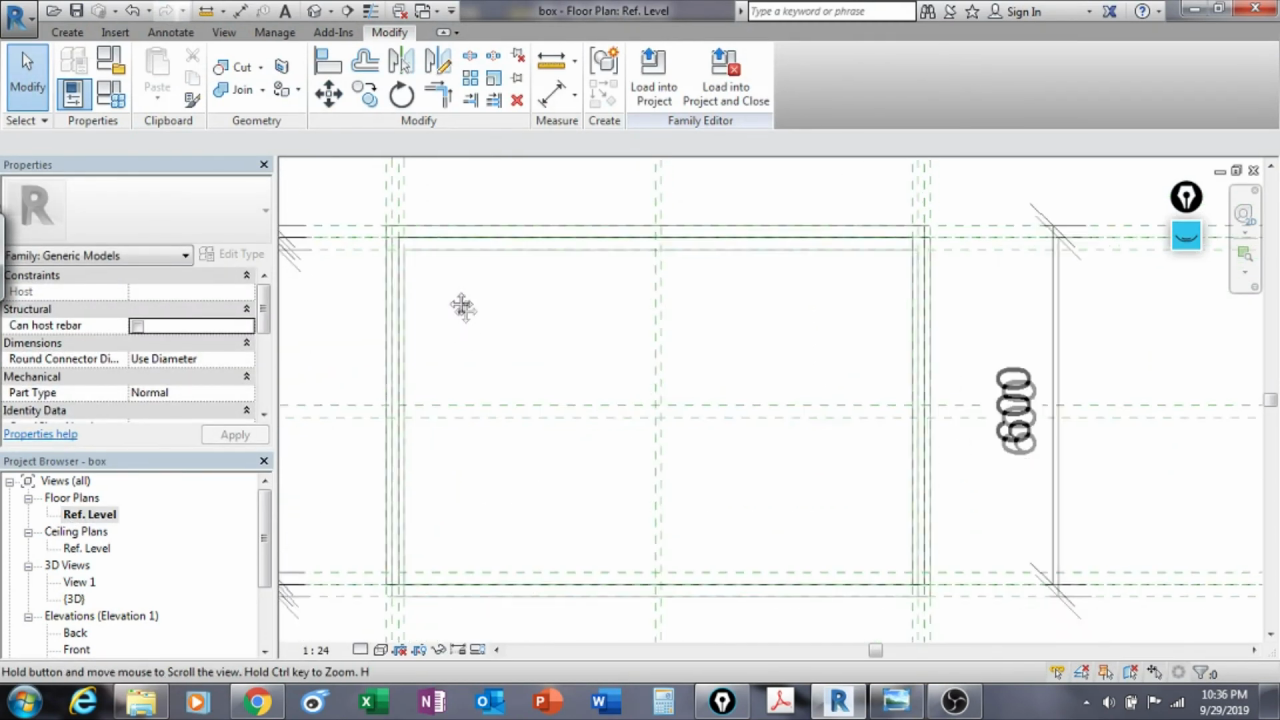
Step: Start a void extrusion in the Ref. Level plan and sketch an 860 by 560 mm rectangle on the inner panel-thickness planes
click(66, 32)
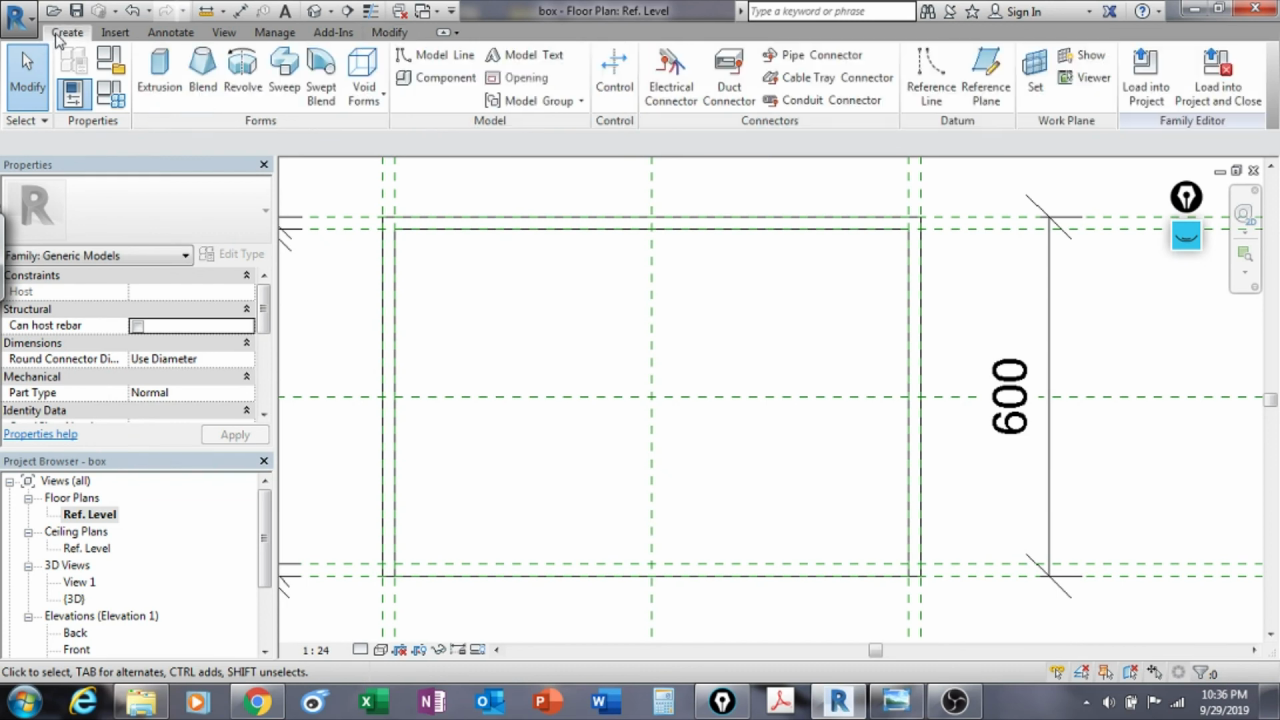
click(365, 75)
click(352, 130)
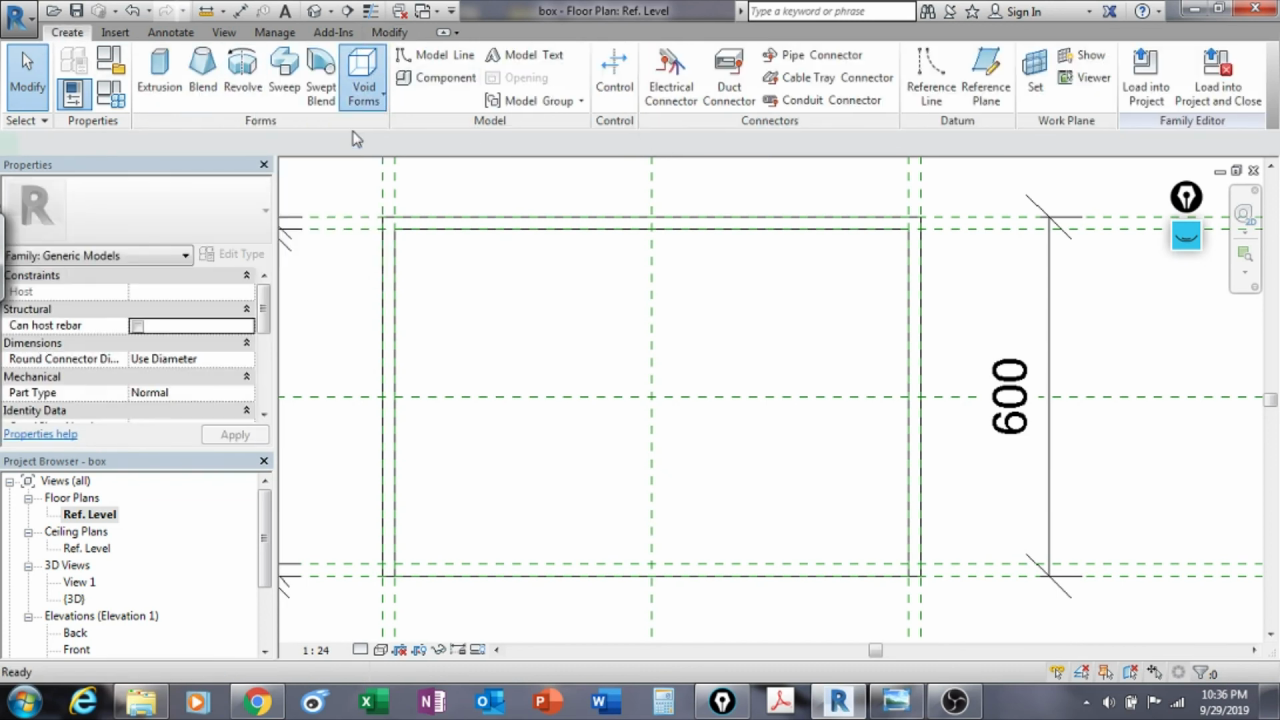
click(703, 57)
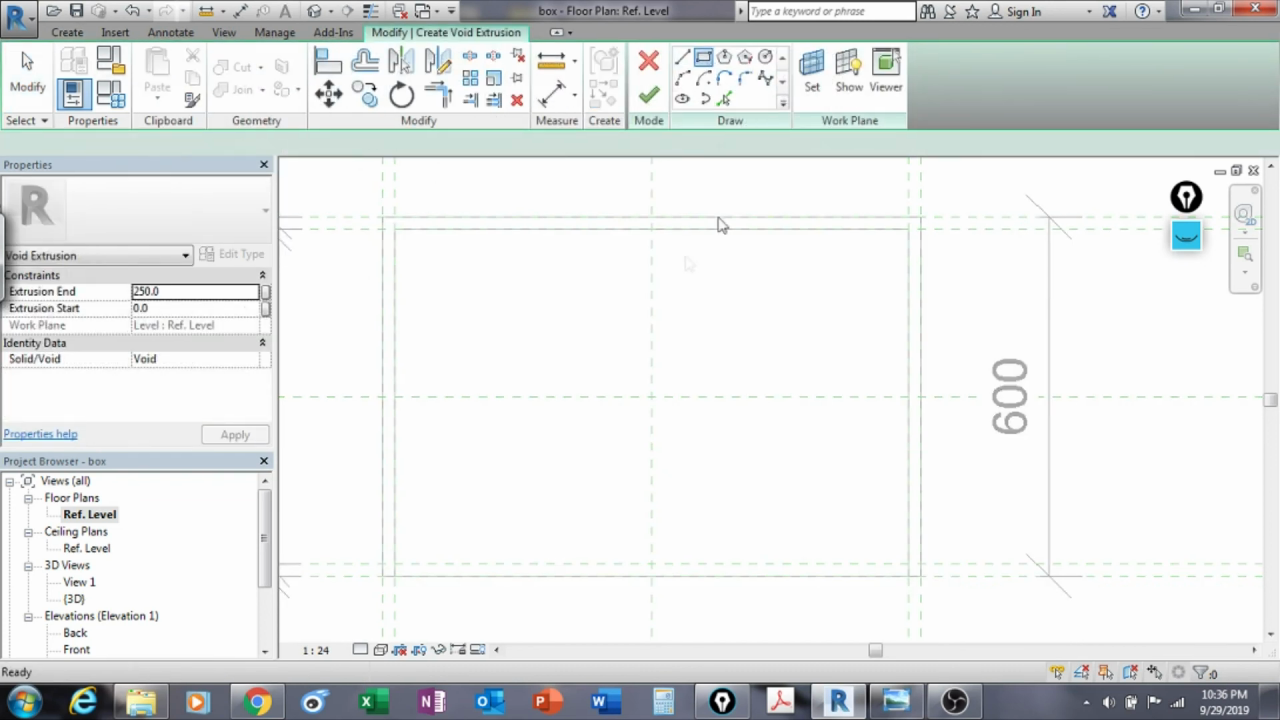
click(395, 229)
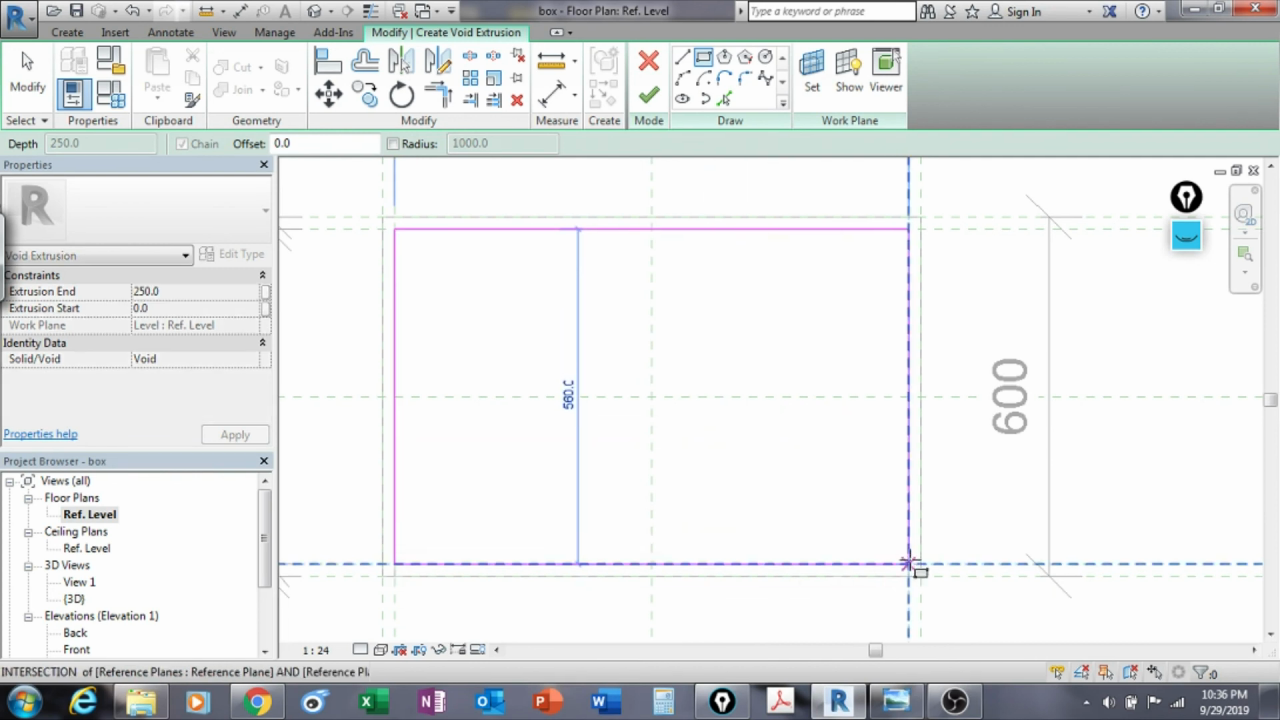
click(908, 563)
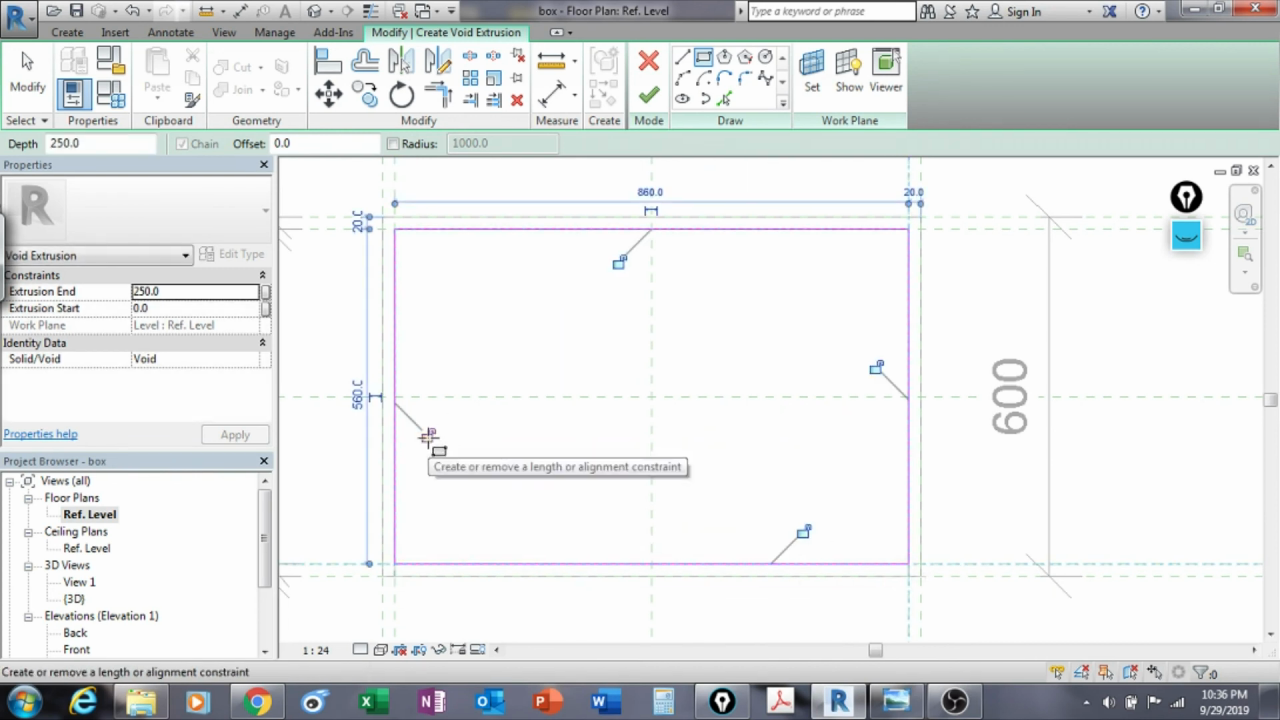
Step: Lock all four sides of the rectangle to the inner reference planes and finish the void extrusion sketch
click(426, 435)
click(619, 262)
click(876, 367)
click(805, 532)
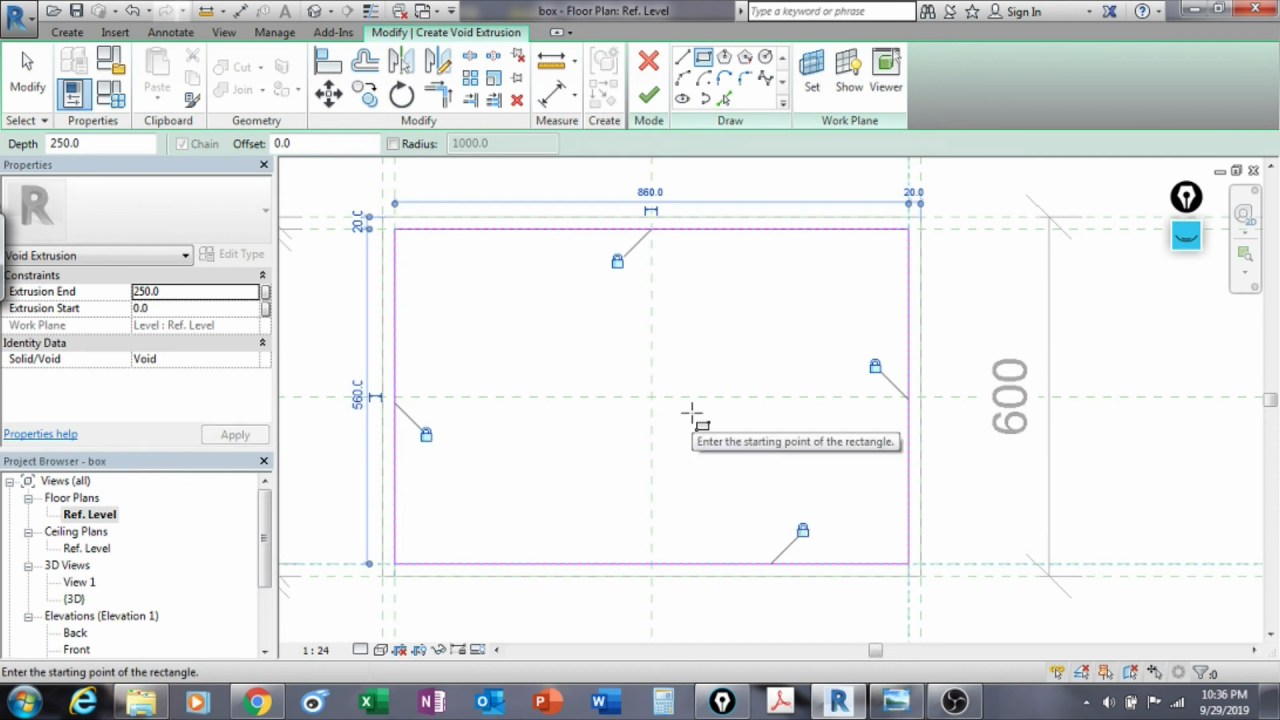
click(648, 94)
Step: In the Front elevation, fit the new void extrusion within the top panel, from 780 to 800 mm
double_click(80, 651)
drag(604, 507, 600, 262)
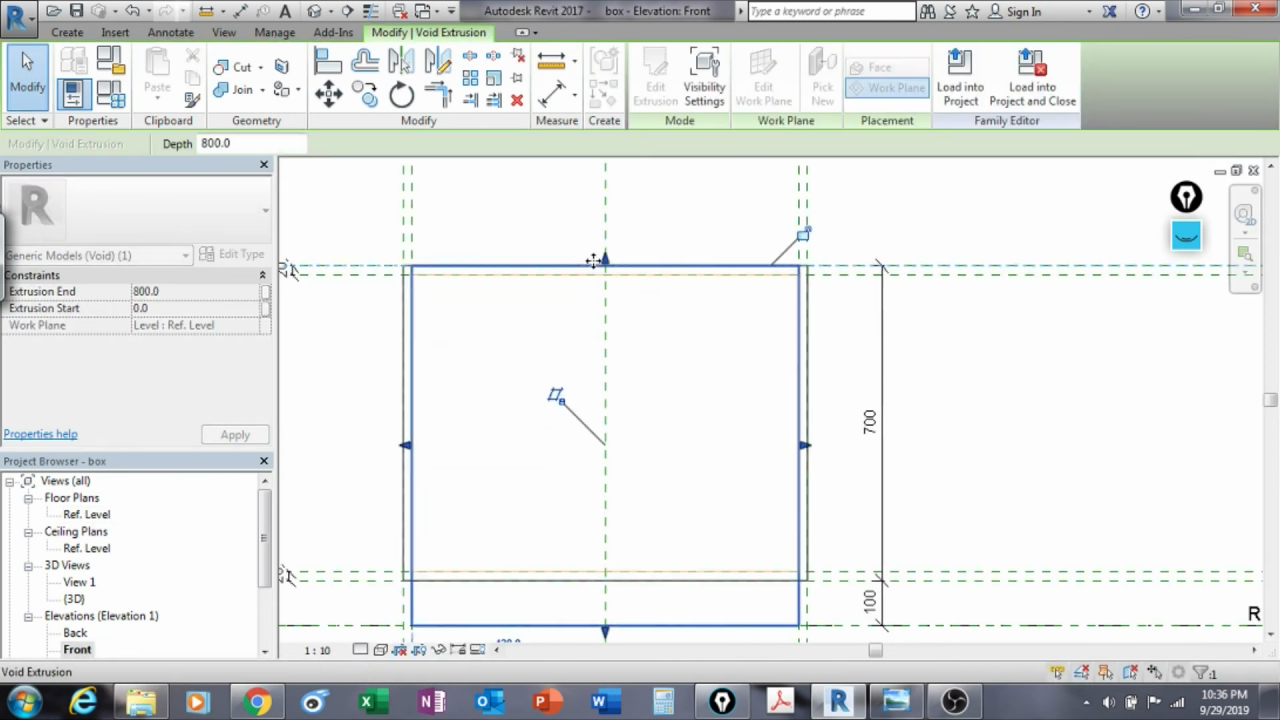
drag(604, 630, 670, 280)
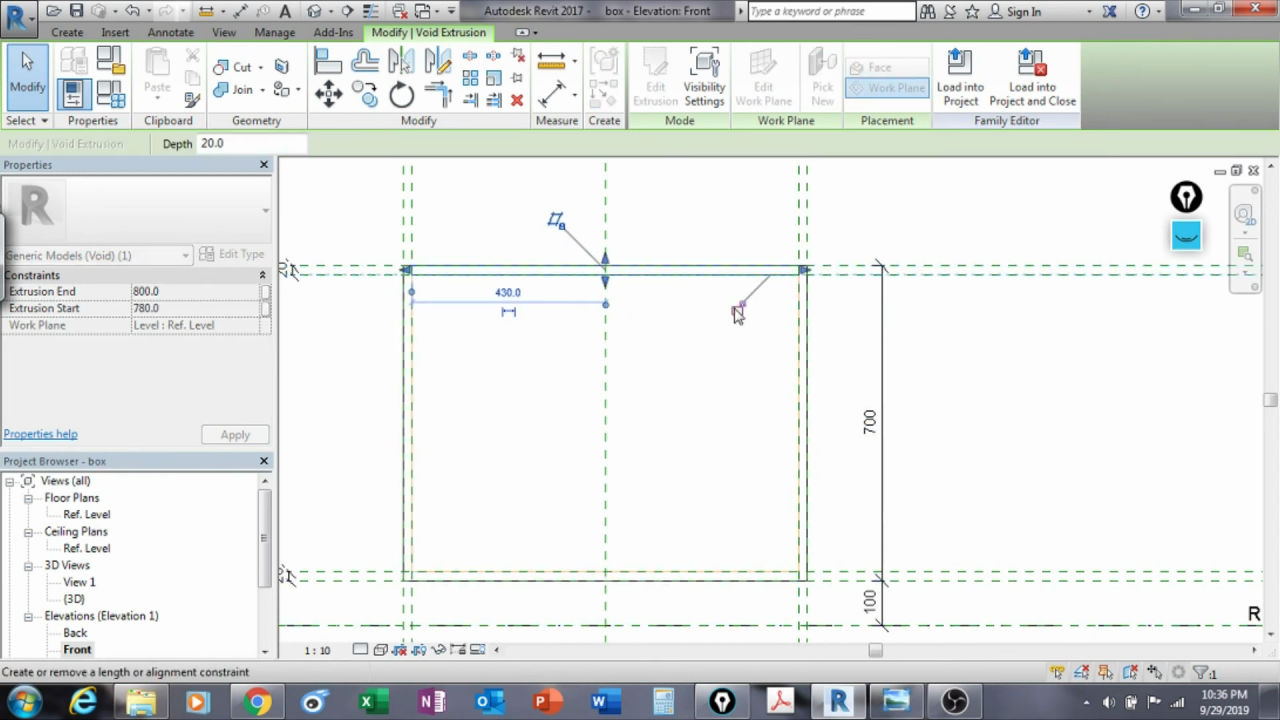